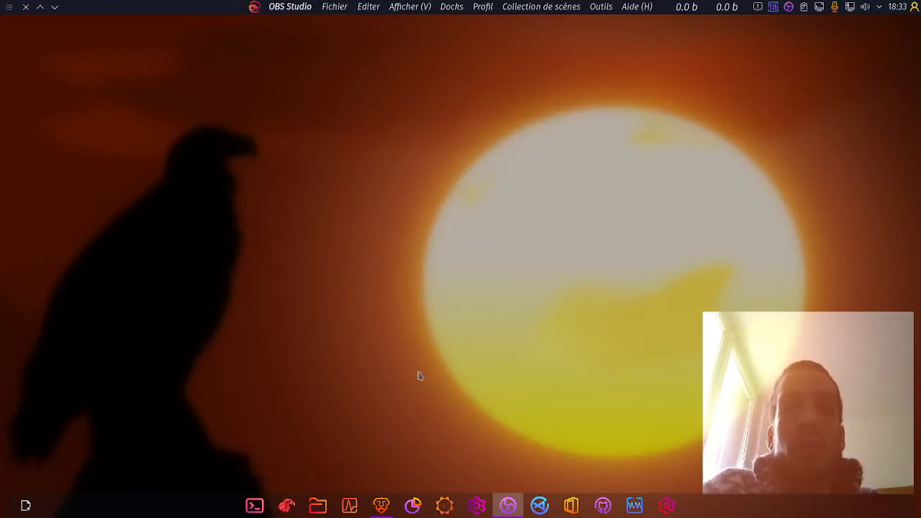
Open the Brave browser and maximize its window
left_click(379, 505)
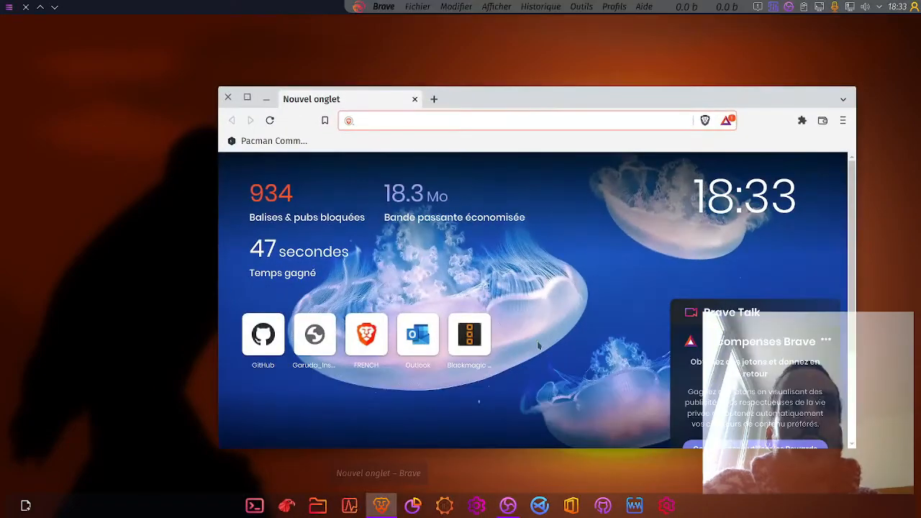
left_click_drag(572, 104, 477, 22)
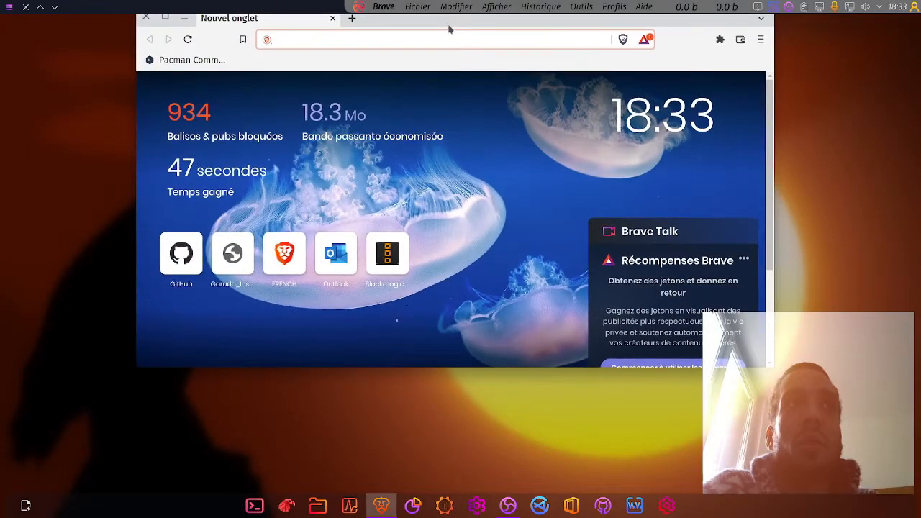
double_click(449, 24)
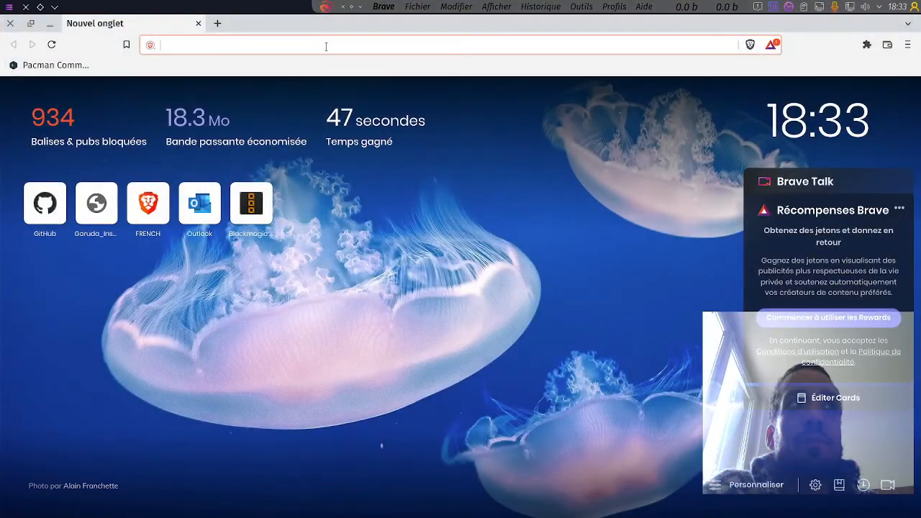
Search the web for "garuda linux .org" and open the Garuda Linux official website
type("garuda")
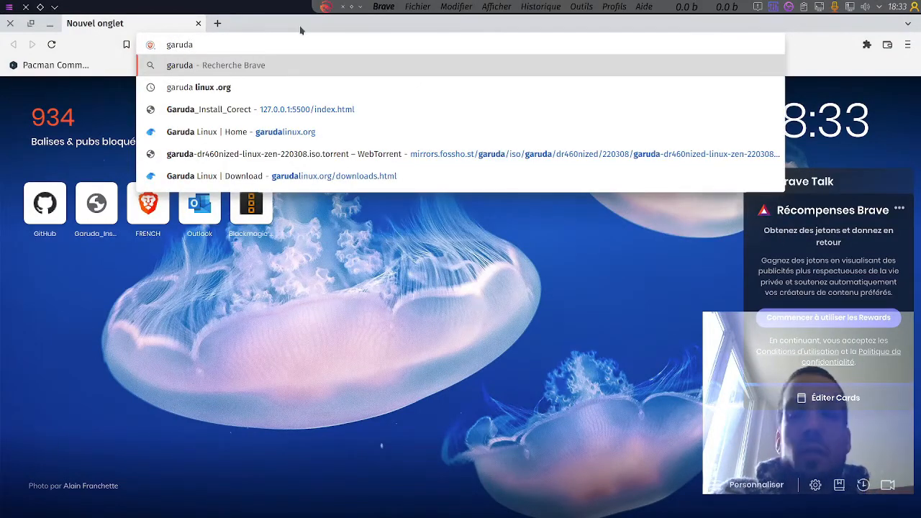
key("Down")
key("Return")
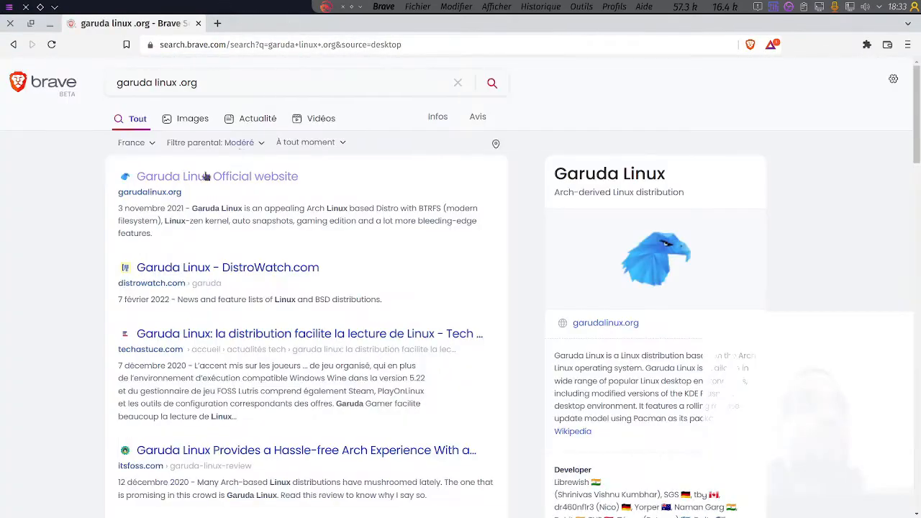
left_click(204, 180)
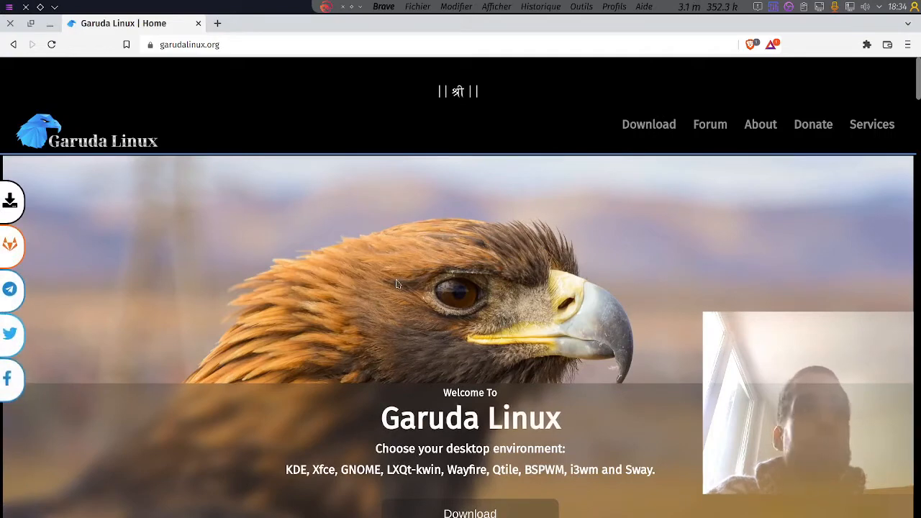
Open the Garuda Linux download page and set its language to Français
scroll(507, 391, "down", 3)
left_click(489, 392)
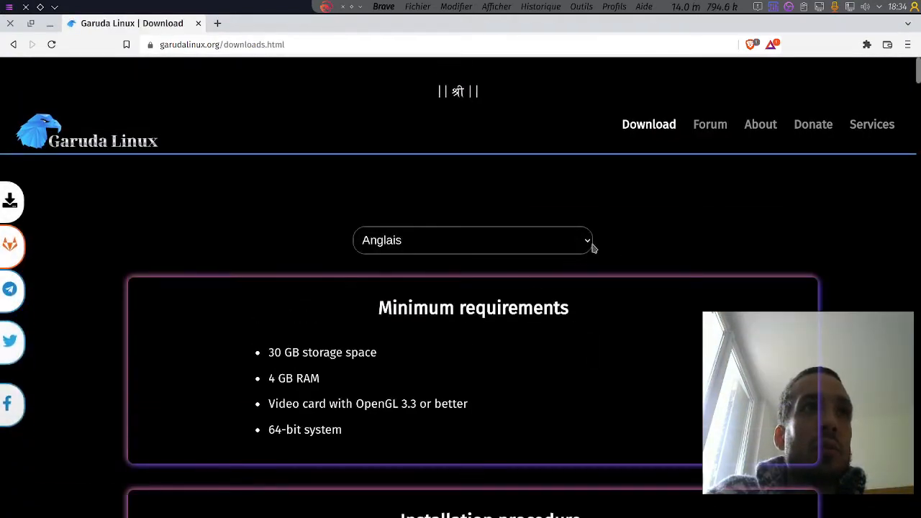
left_click(512, 242)
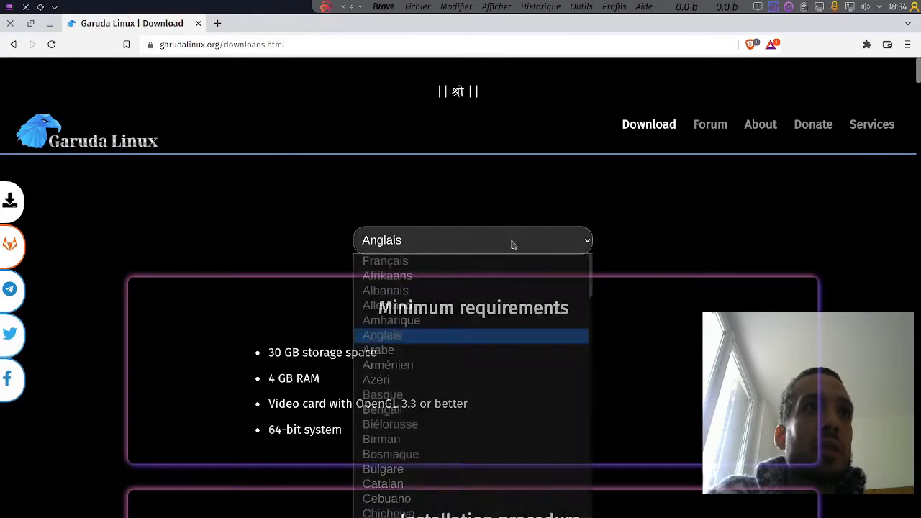
left_click(393, 266)
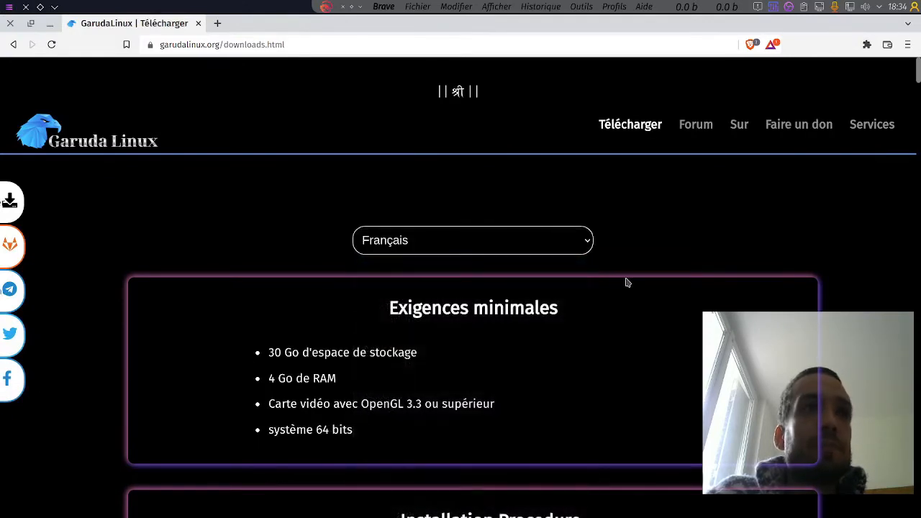
Review the minimum system requirements listed under "Exigences minimales" on the download page
scroll(619, 288, "down", 5)
scroll(376, 255, "down", 1)
scroll(398, 266, "up", 2)
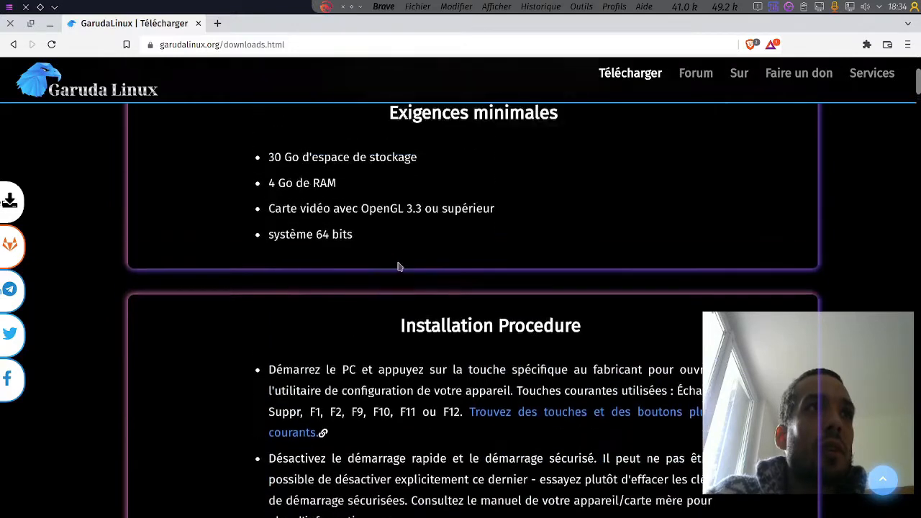
scroll(421, 200, "down", 1)
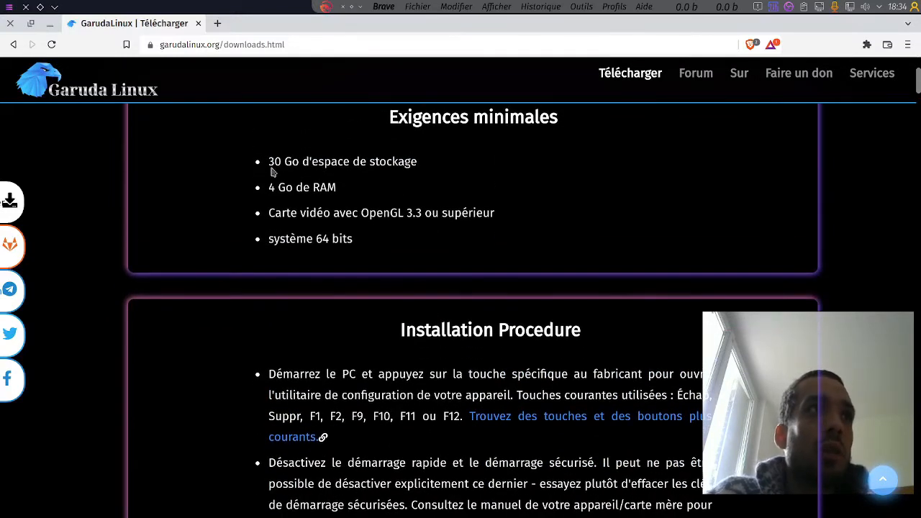
left_click_drag(272, 169, 433, 237)
left_click(392, 247)
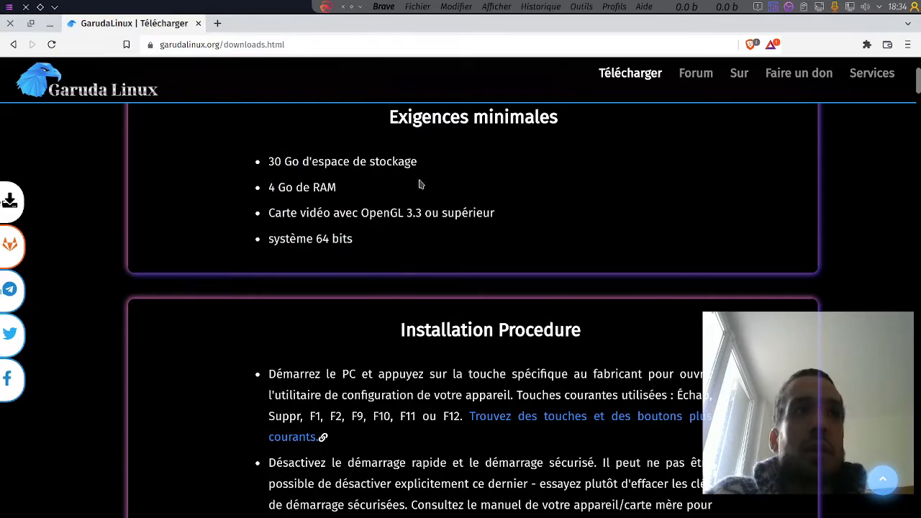
Read through the Installation Procedure section, highlighting the passages on UEFI configuration and creating a bootable USB stick
scroll(425, 308, "down", 4)
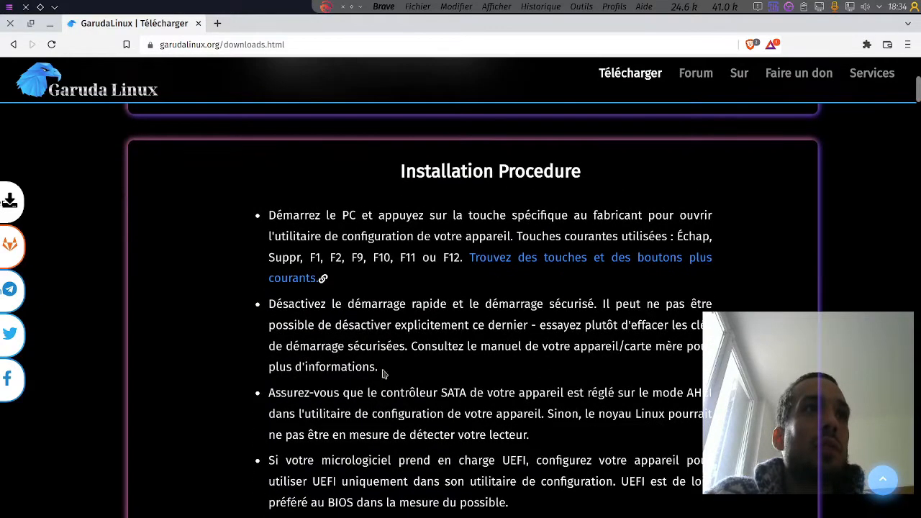
scroll(432, 313, "down", 3)
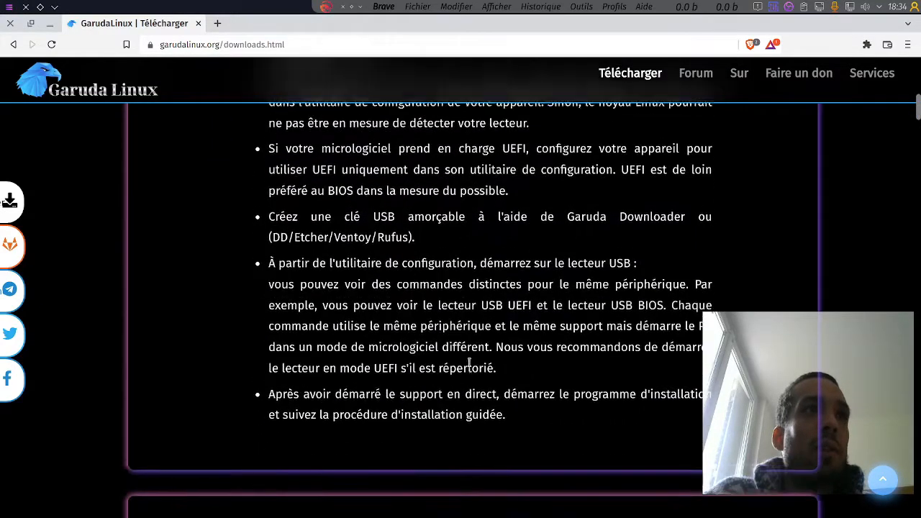
left_click_drag(271, 305, 520, 335)
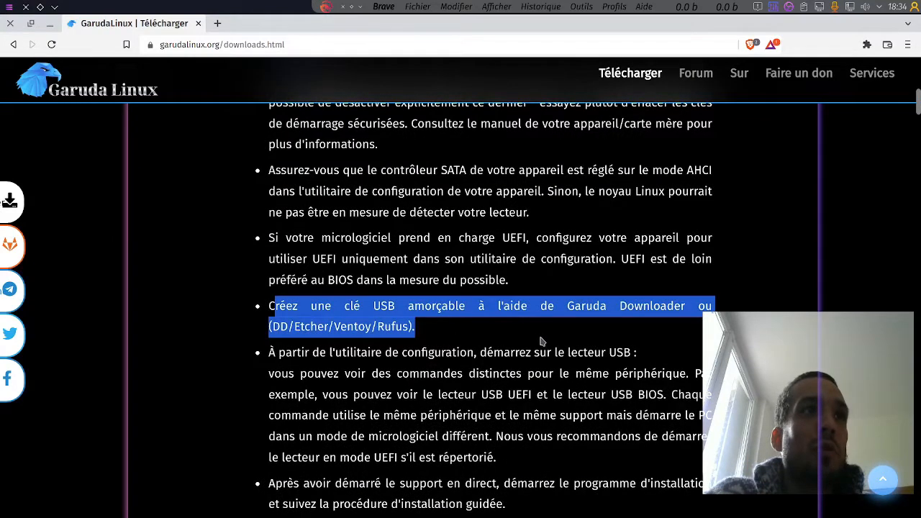
left_click(539, 338)
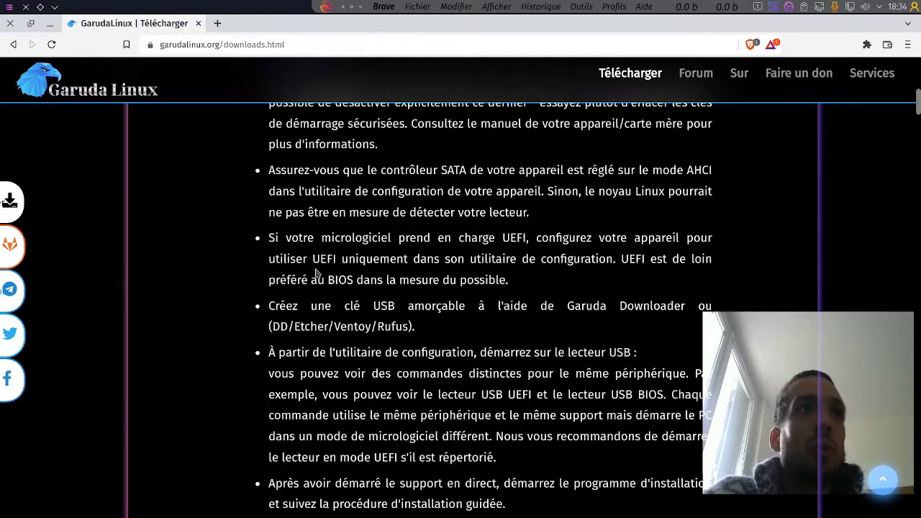
left_click_drag(300, 232, 658, 269)
left_click(523, 340)
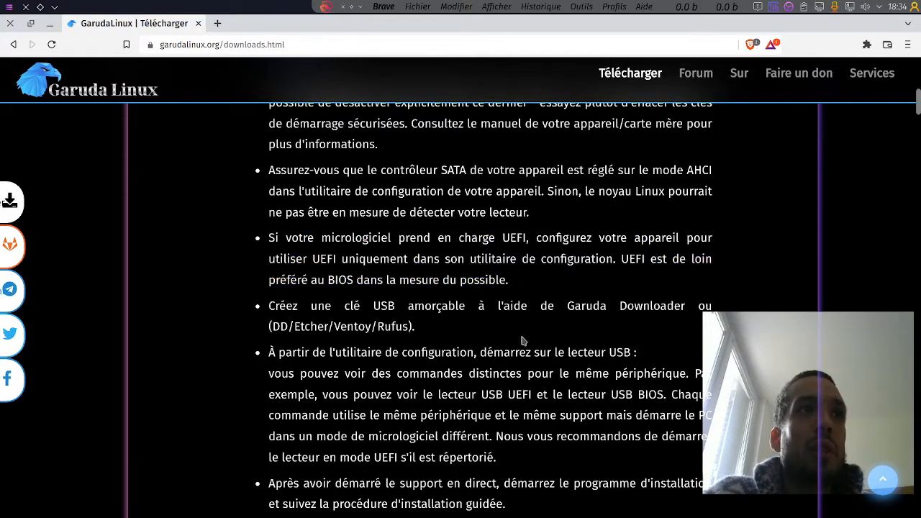
scroll(324, 403, "down", 1)
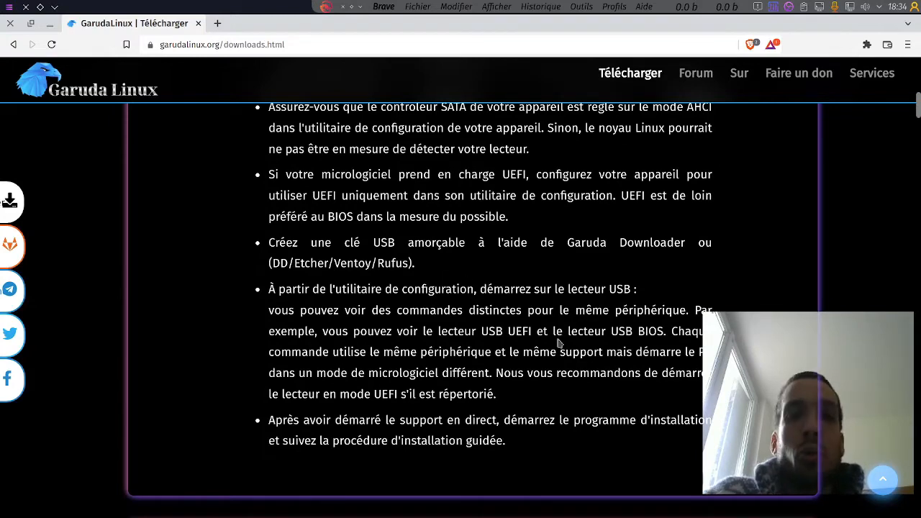
scroll(509, 360, "down", 3)
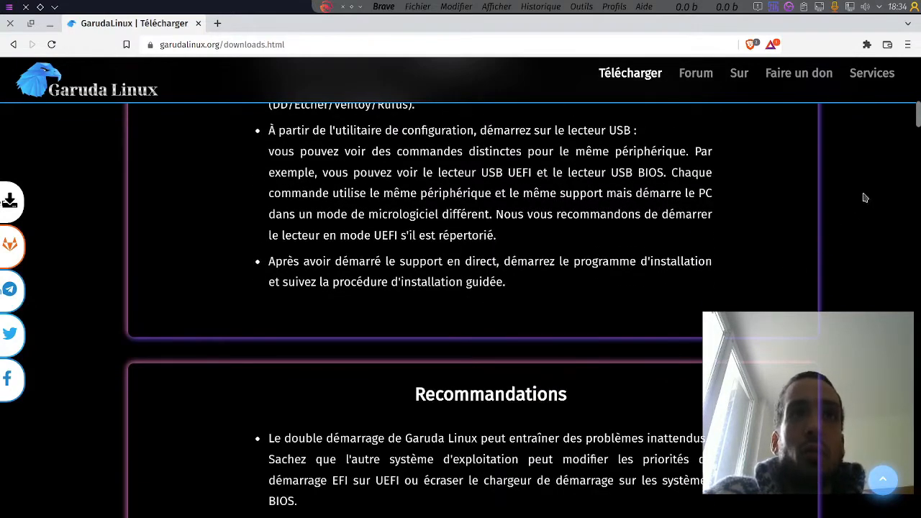
Read the recommendations, the live session login details and the Garuda Downloader description
scroll(461, 288, "down", 4)
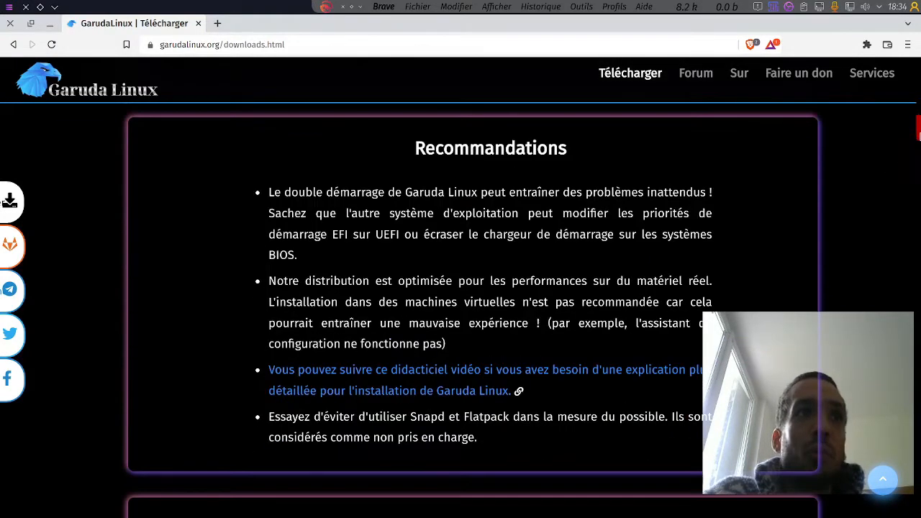
scroll(461, 287, "down", 3)
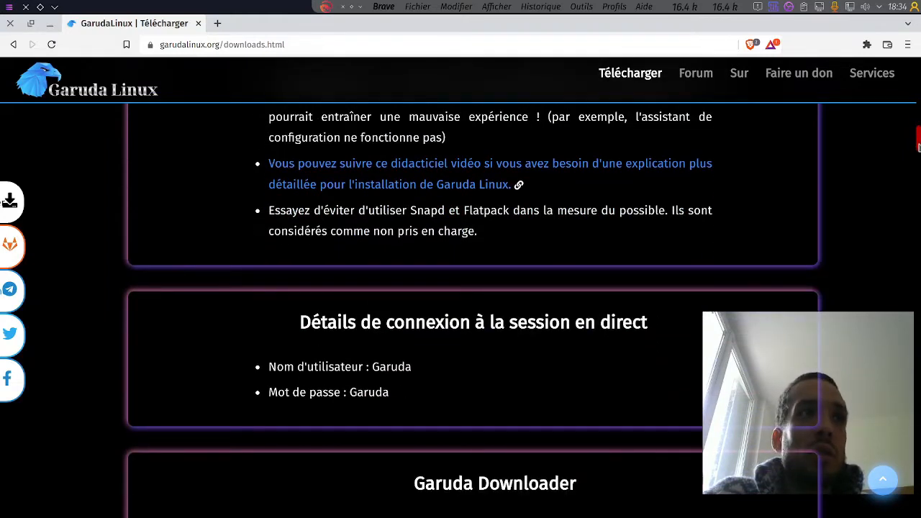
scroll(752, 298, "down", 1)
scroll(638, 329, "down", 3)
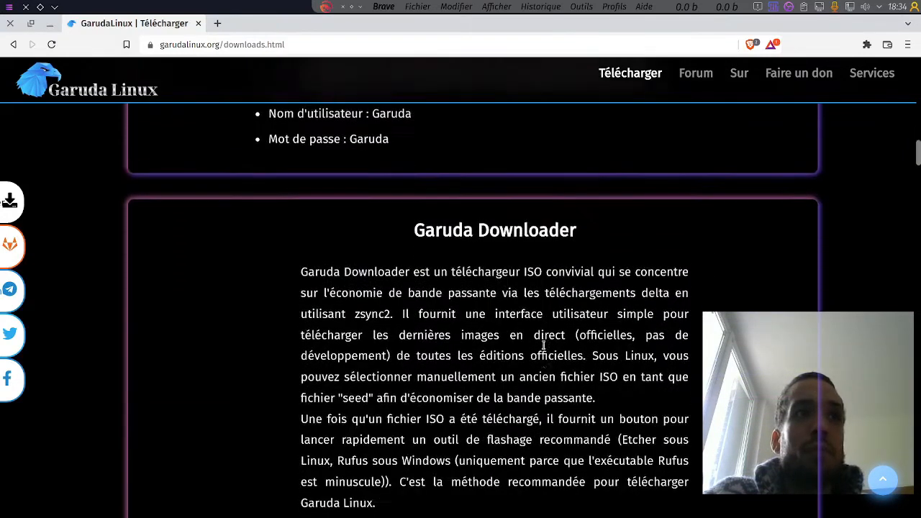
scroll(544, 346, "down", 2)
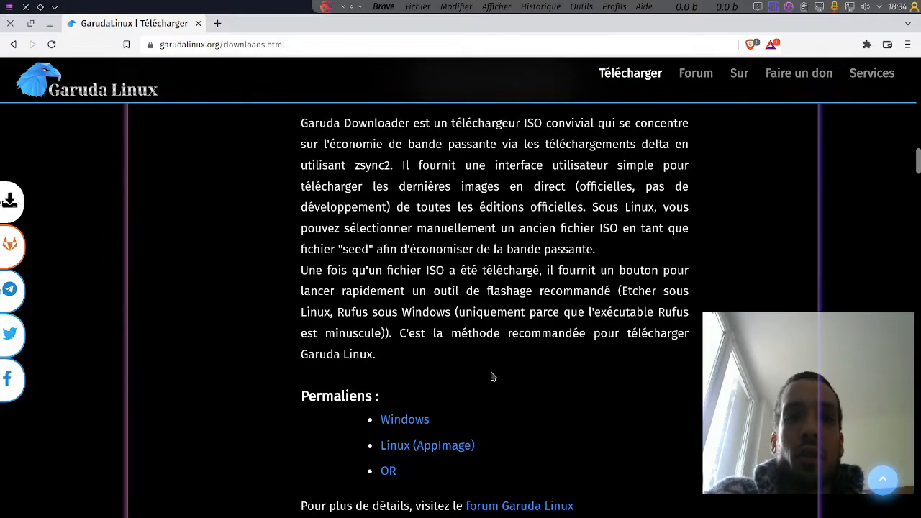
Examine the Garuda KDE Dr460nized edition and show the download options for the KDE Dragonized Edition
scroll(492, 376, "down", 10)
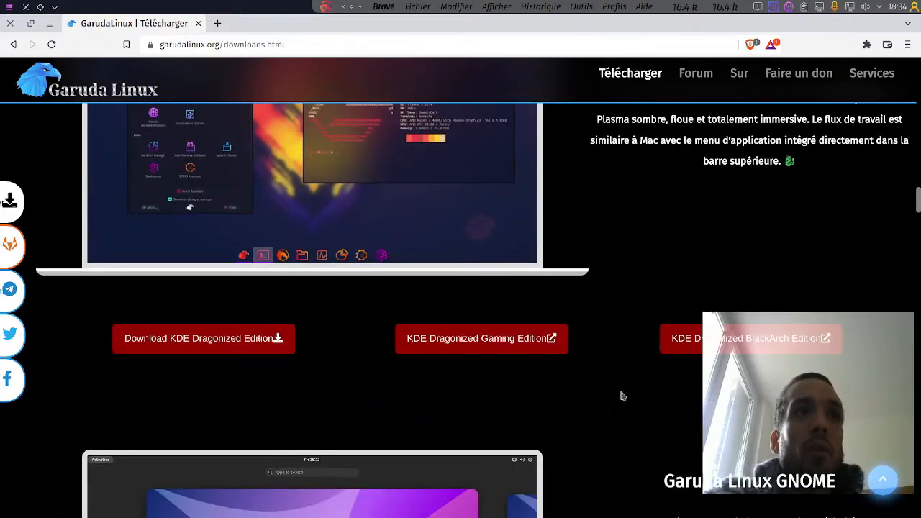
scroll(623, 397, "up", 2)
scroll(545, 195, "up", 1)
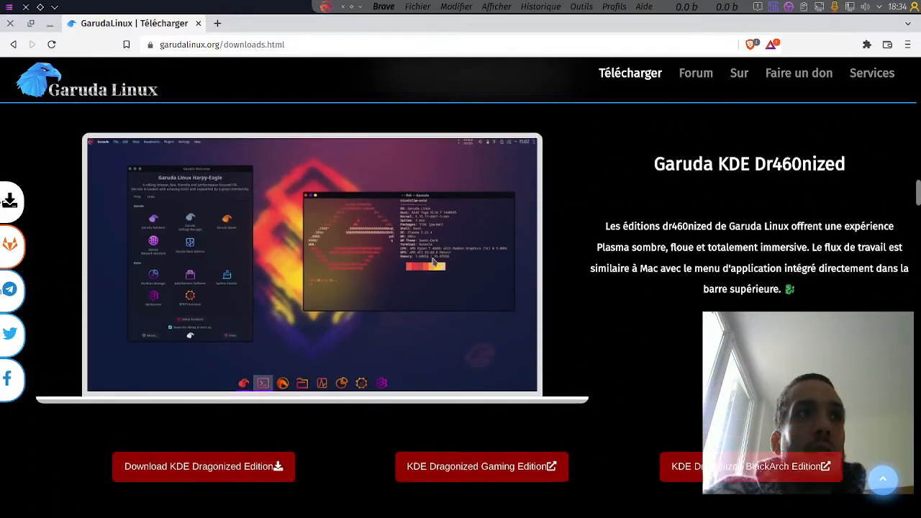
scroll(432, 261, "down", 1)
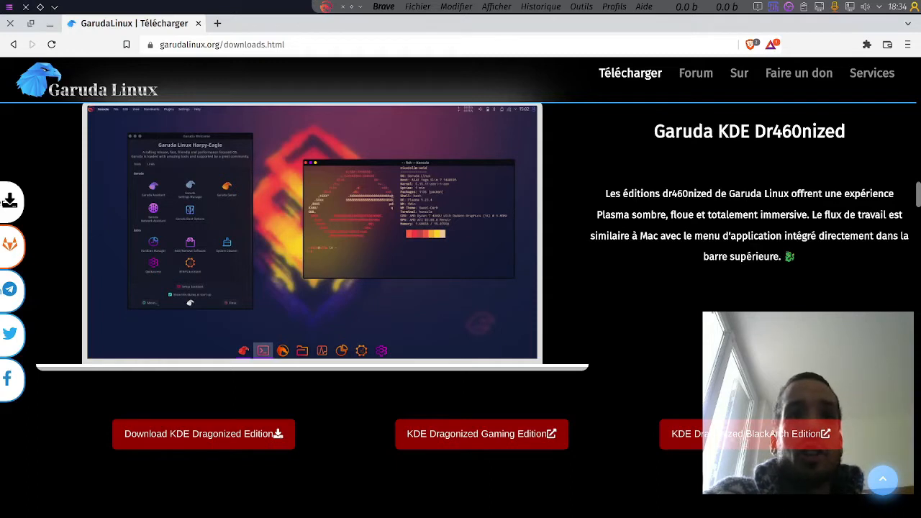
mouse_move(185, 432)
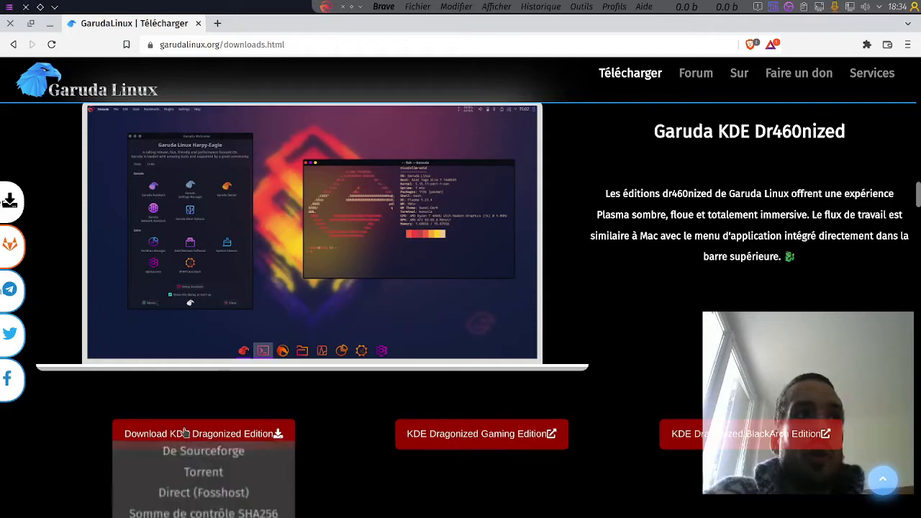
scroll(352, 392, "down", 1)
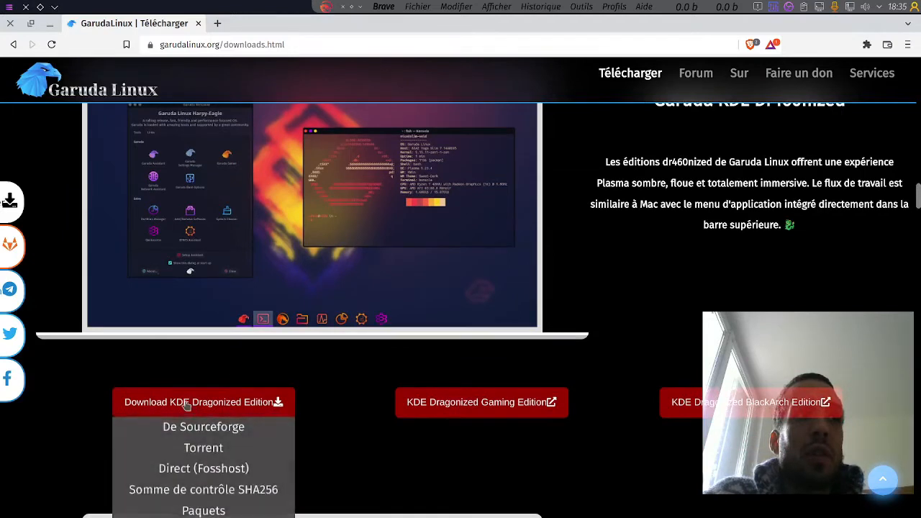
mouse_move(253, 407)
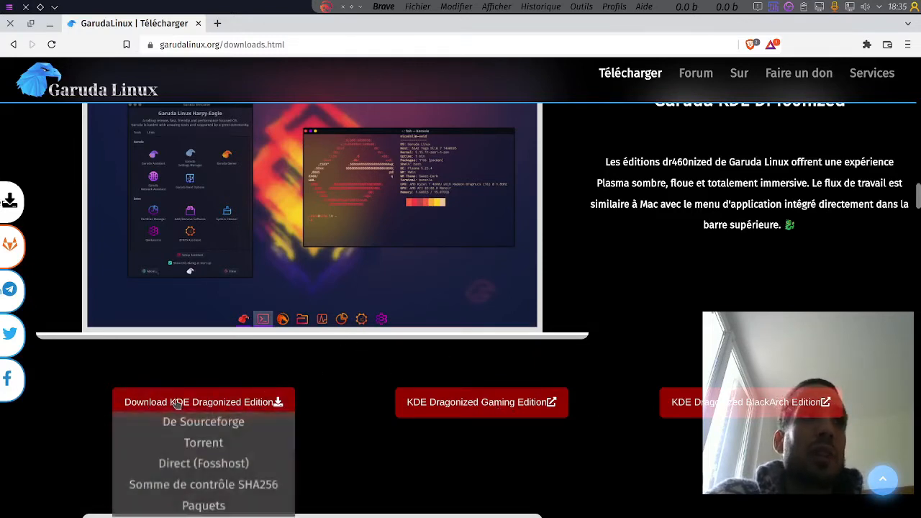
scroll(365, 351, "down", 1)
scroll(368, 342, "up", 1)
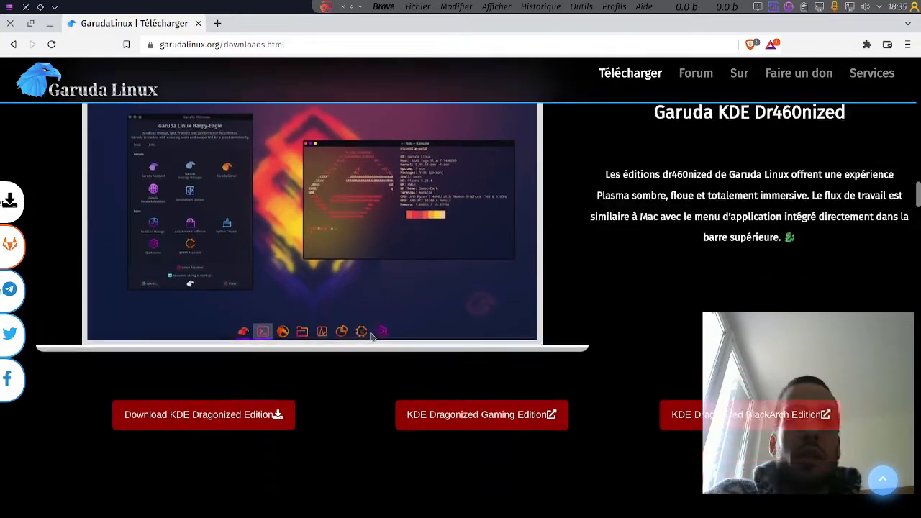
Browse the other desktop editions on the download page, from GNOME and Xfce to Wayfire
scroll(372, 336, "down", 5)
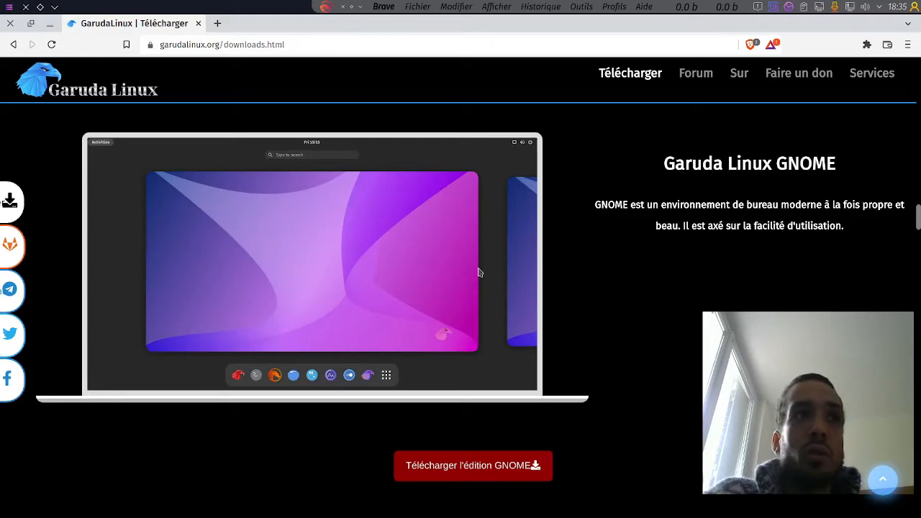
scroll(386, 272, "down", 4)
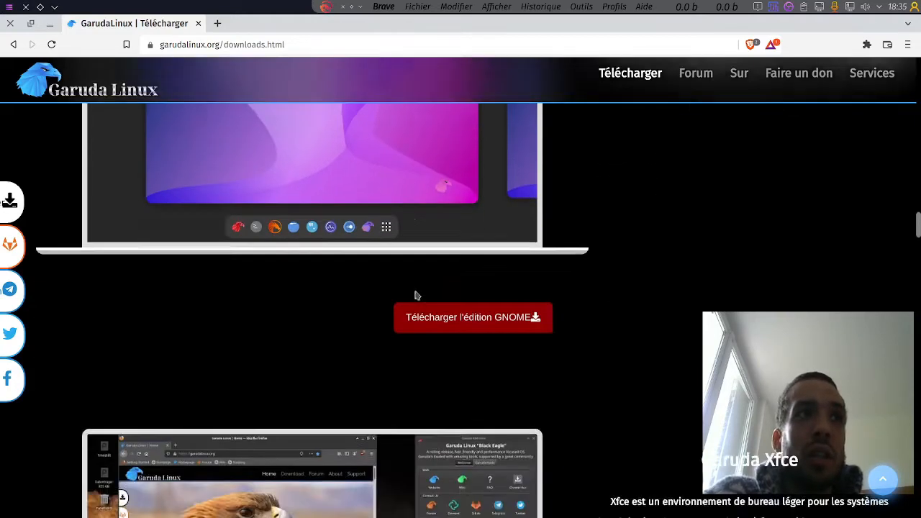
scroll(535, 305, "down", 2)
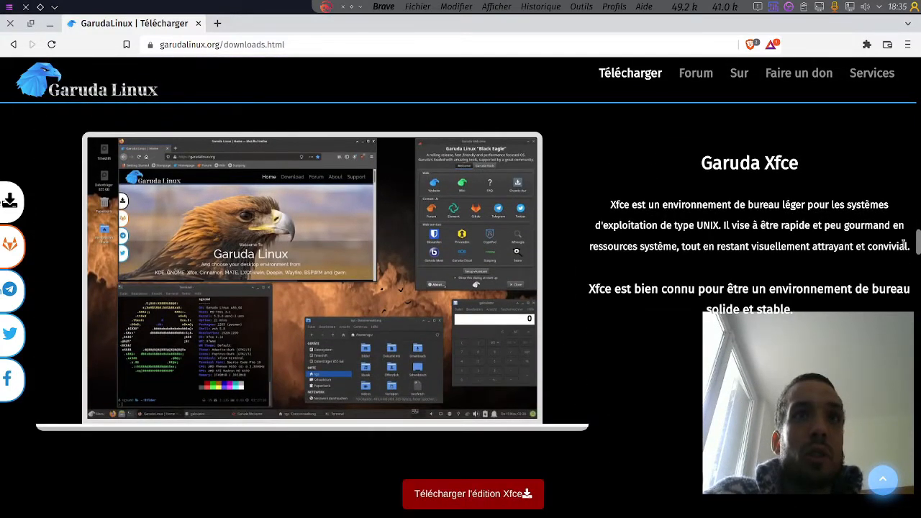
left_click_drag(919, 249, 894, 300)
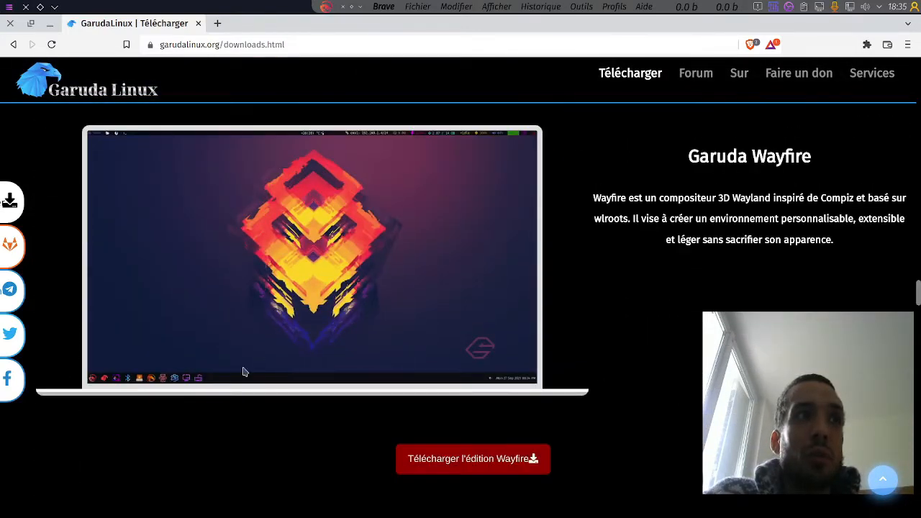
scroll(654, 277, "up", 2)
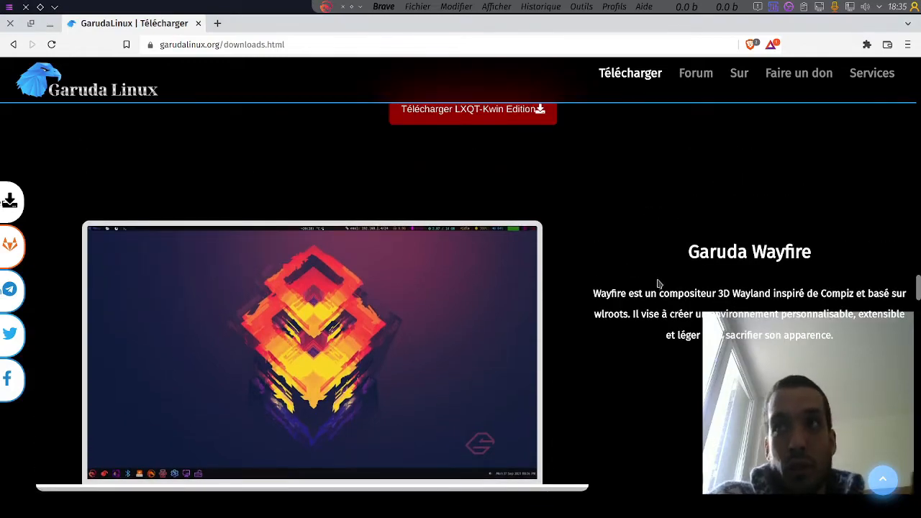
Return to the Garuda KDE Dr460nized edition and review the download options for the KDE Dragonized Edition
scroll(729, 291, "up", 3)
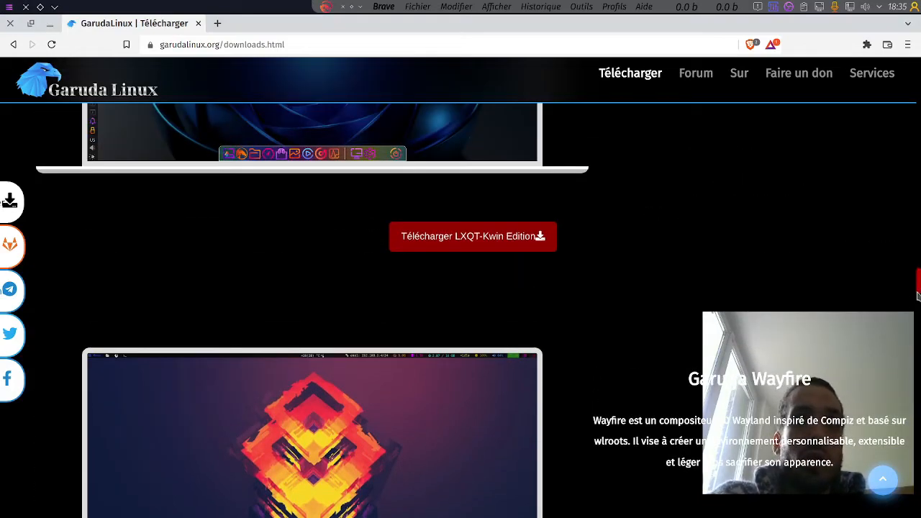
left_click_drag(918, 289, 903, 211)
mouse_move(223, 441)
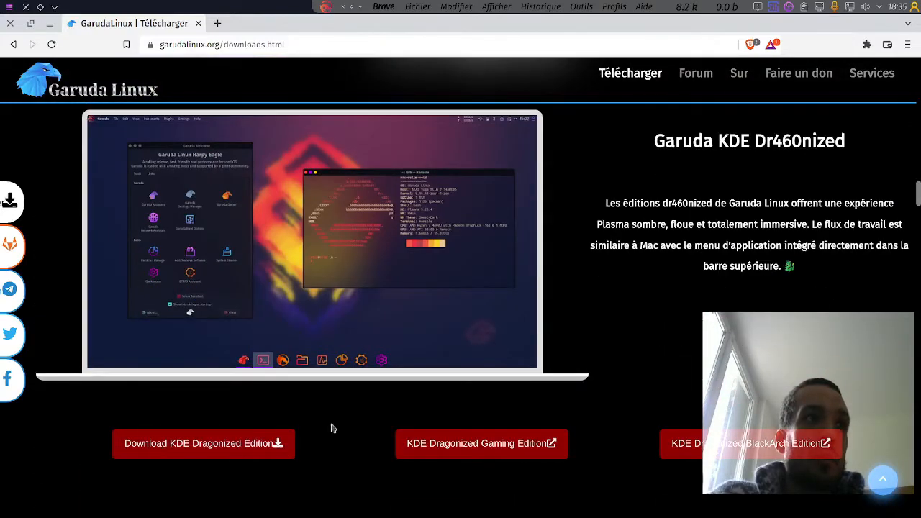
scroll(300, 420, "down", 1)
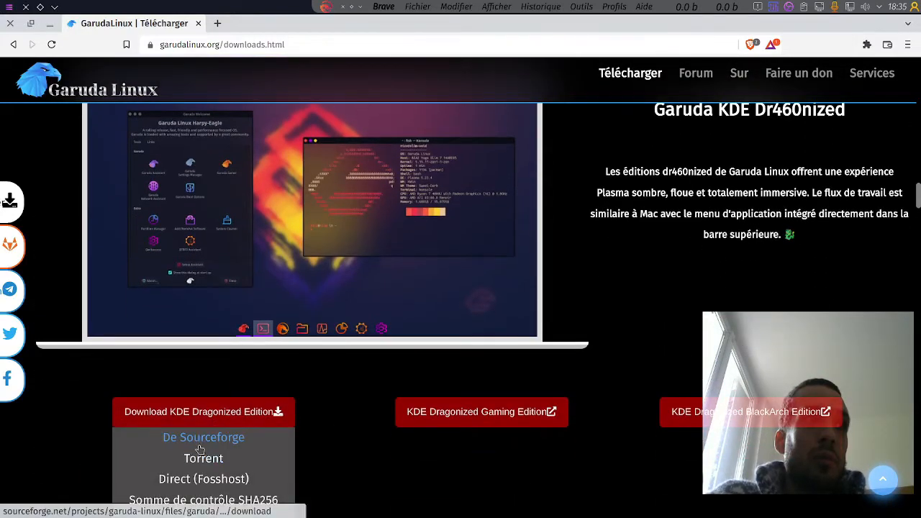
scroll(198, 435, "down", 2)
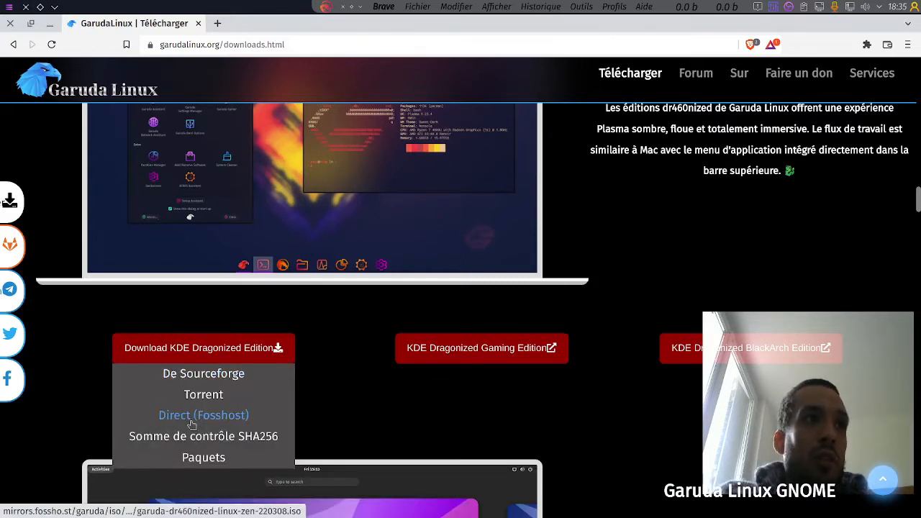
Request the direct (Fosshost) ISO download of the KDE Dragonized Edition, and dismiss the save dialog
mouse_move(148, 356)
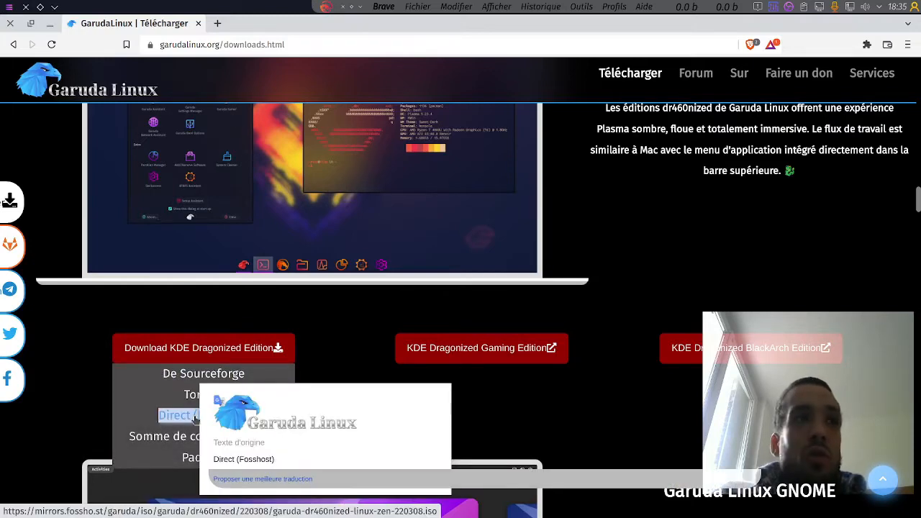
left_click(166, 417)
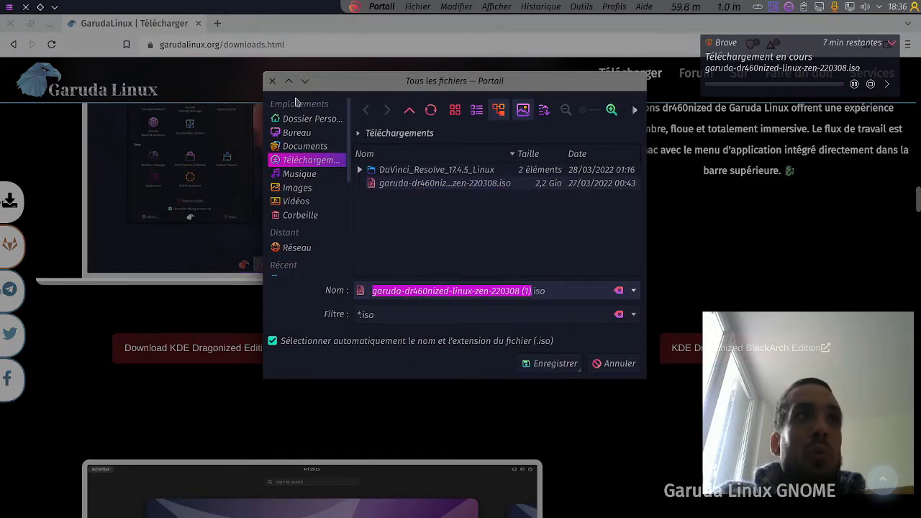
left_click(274, 82)
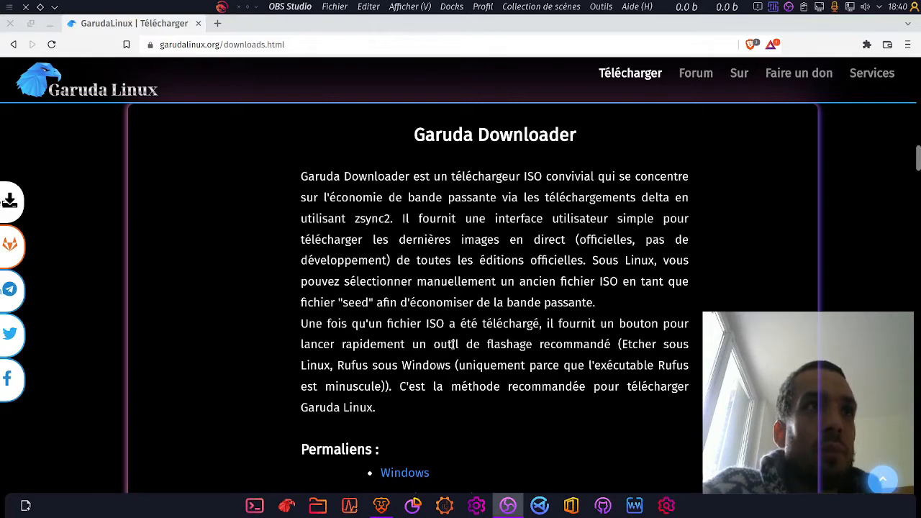
Read the Garuda Downloader section, highlighting the passage on the recommended flashing tools, and review its permanent links
scroll(454, 343, "up", 1)
scroll(403, 349, "down", 1)
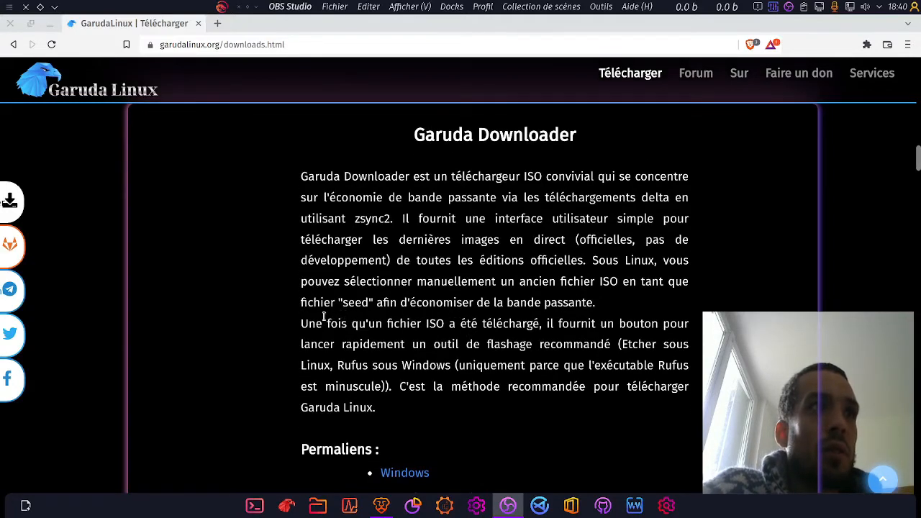
left_click_drag(377, 323, 540, 324)
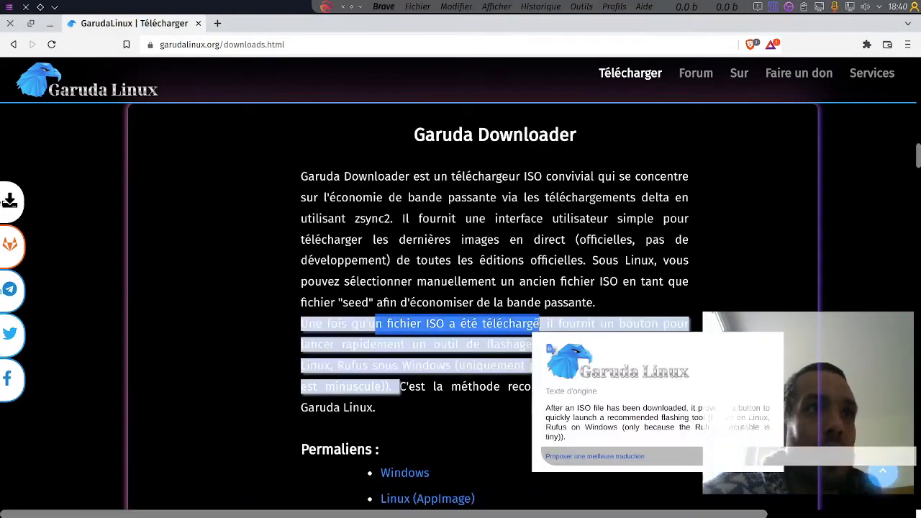
left_click(648, 311)
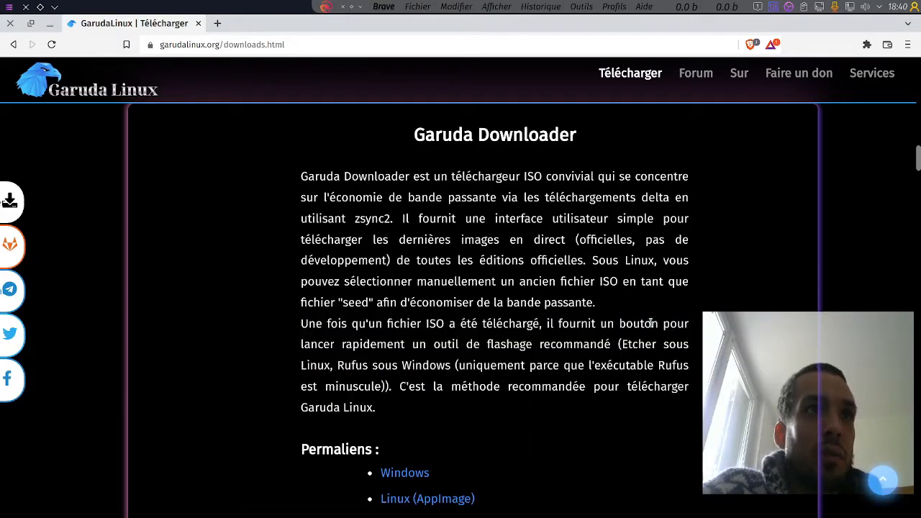
mouse_move(649, 323)
scroll(502, 450, "down", 1)
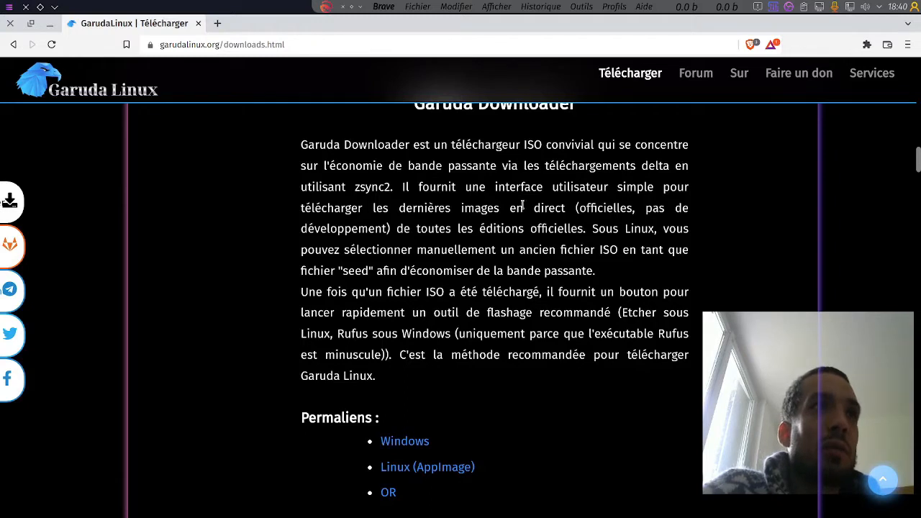
scroll(510, 281, "up", 1)
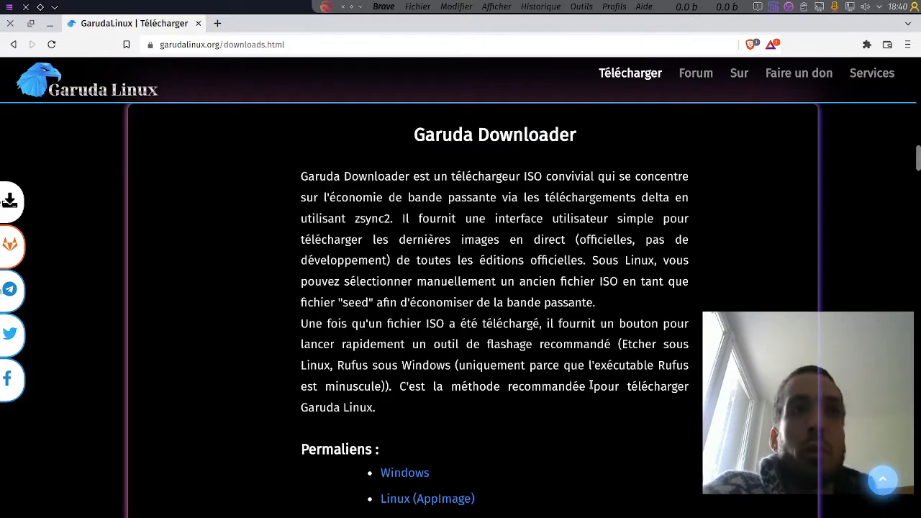
mouse_move(592, 387)
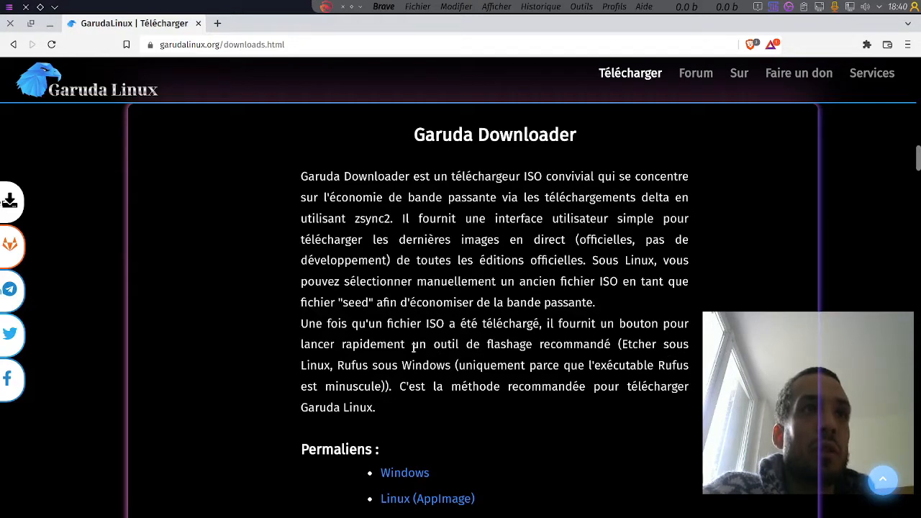
mouse_move(576, 347)
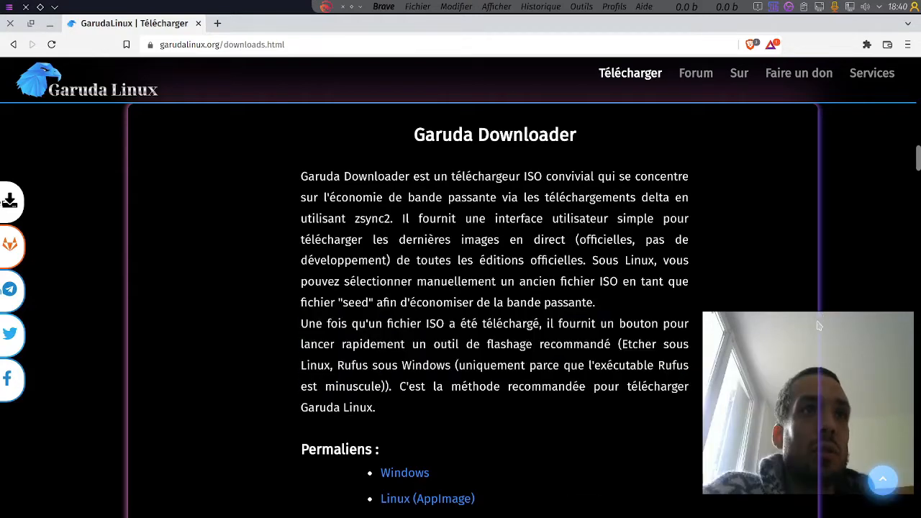
scroll(460, 307, "down", 1)
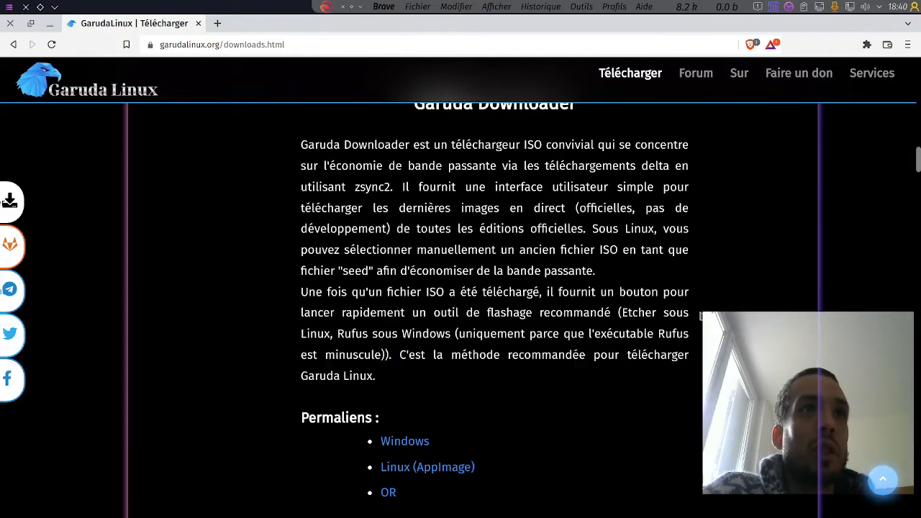
mouse_move(492, 340)
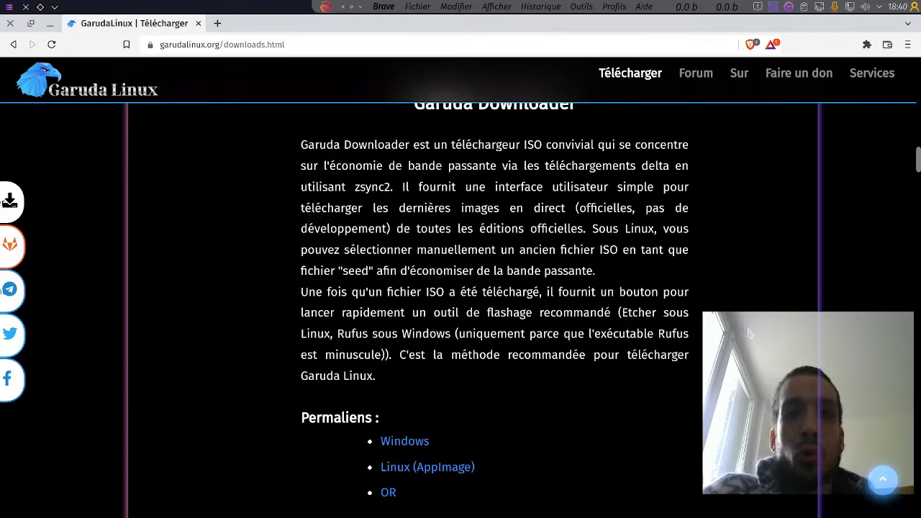
scroll(749, 333, "down", 1)
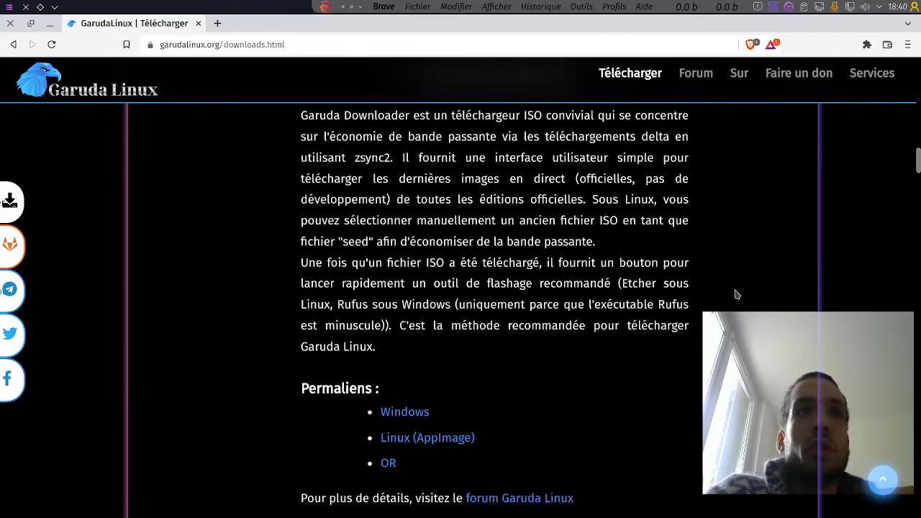
scroll(736, 295, "up", 2)
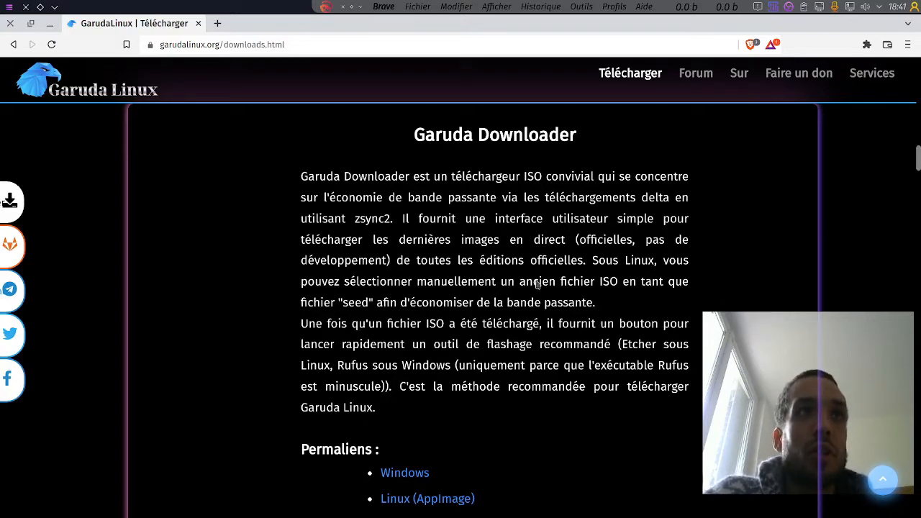
Minimize the browser and locate garuda-dr460nized-linux-zen-220308.iso in the Téléchargements folder using Dolphin
left_click_drag(276, 25, 204, 75)
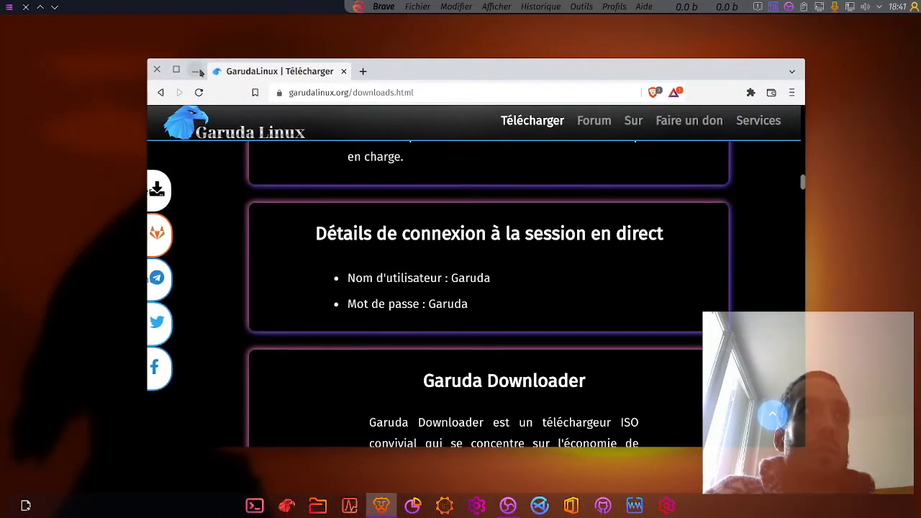
left_click(195, 72)
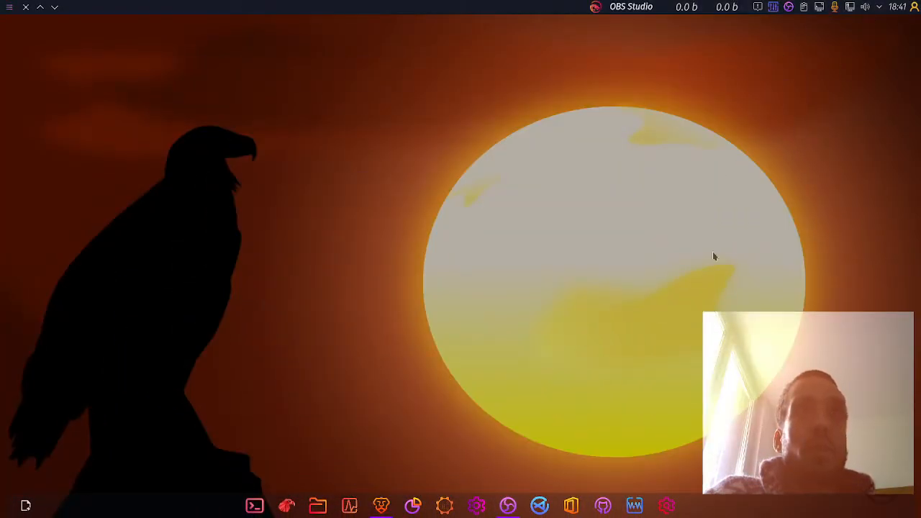
left_click(317, 506)
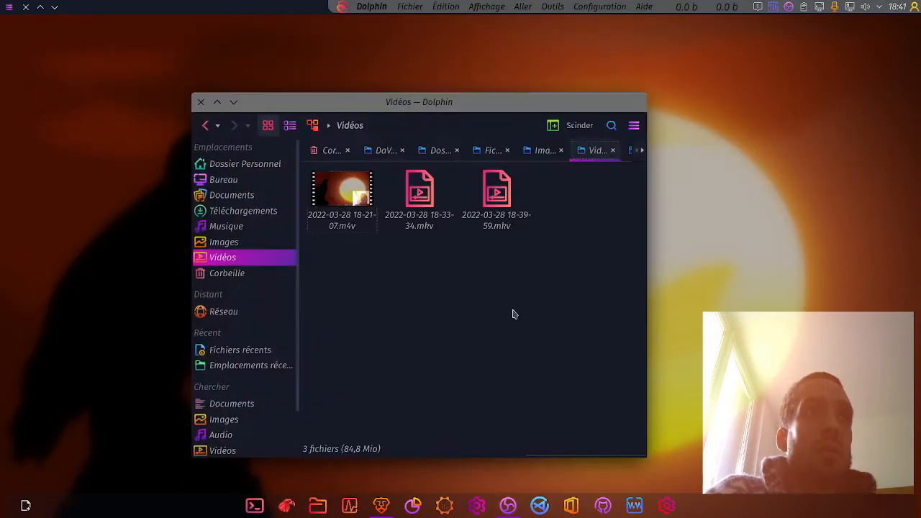
left_click_drag(365, 113, 418, 149)
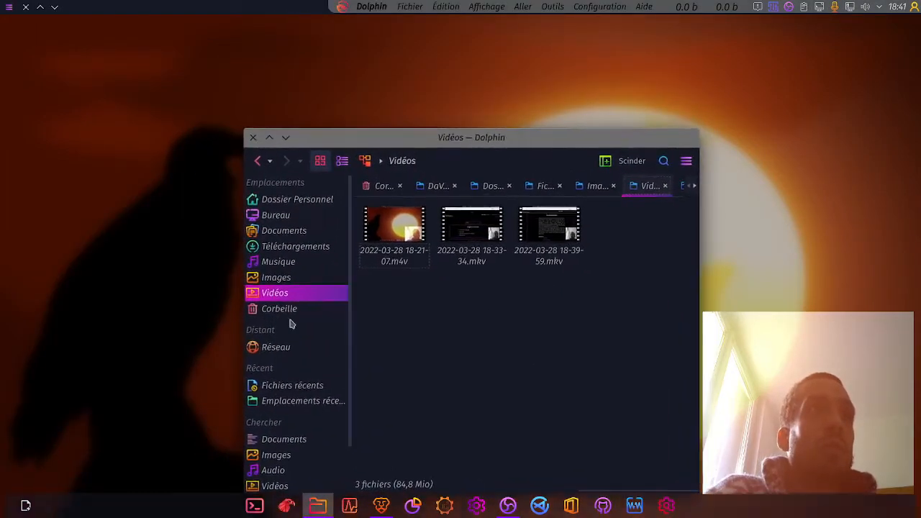
left_click(283, 246)
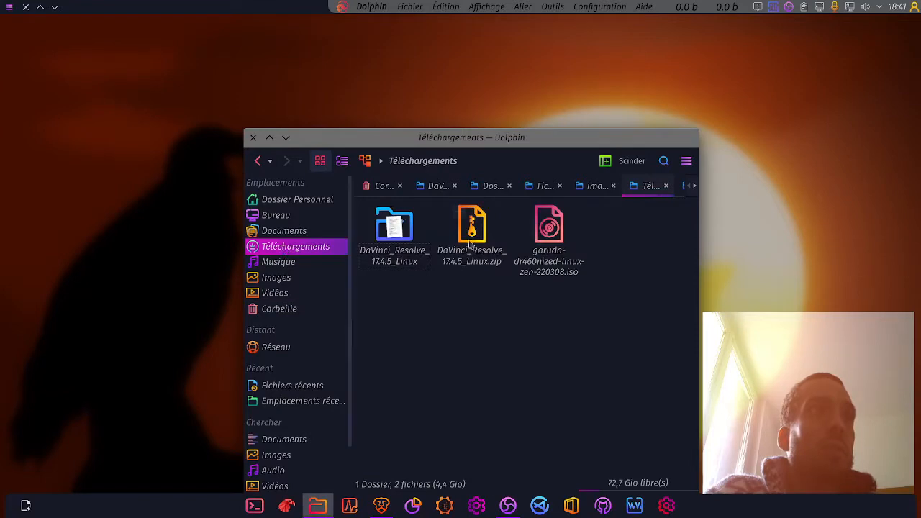
mouse_move(547, 249)
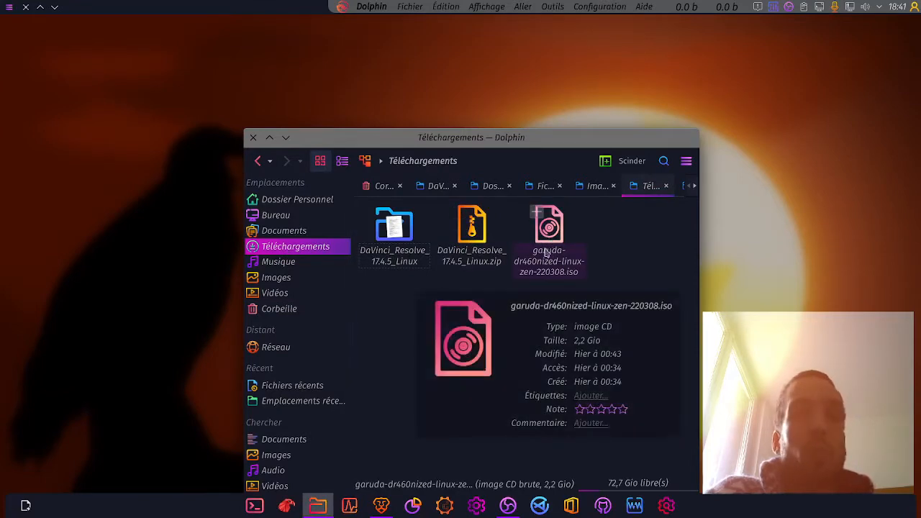
mouse_move(547, 253)
left_mouse_down()
mouse_move(561, 282)
mouse_move(560, 260)
mouse_move(526, 270)
mouse_move(542, 239)
left_mouse_up()
left_click(426, 368)
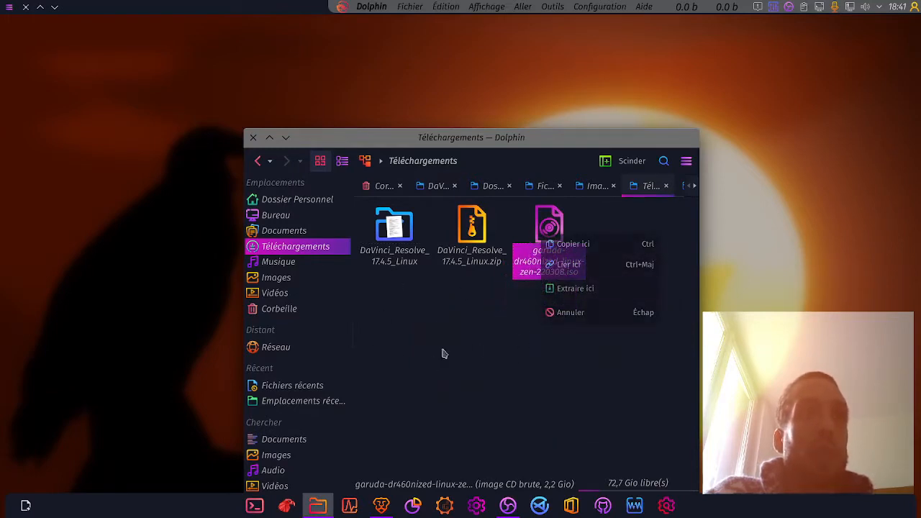
left_click(467, 339)
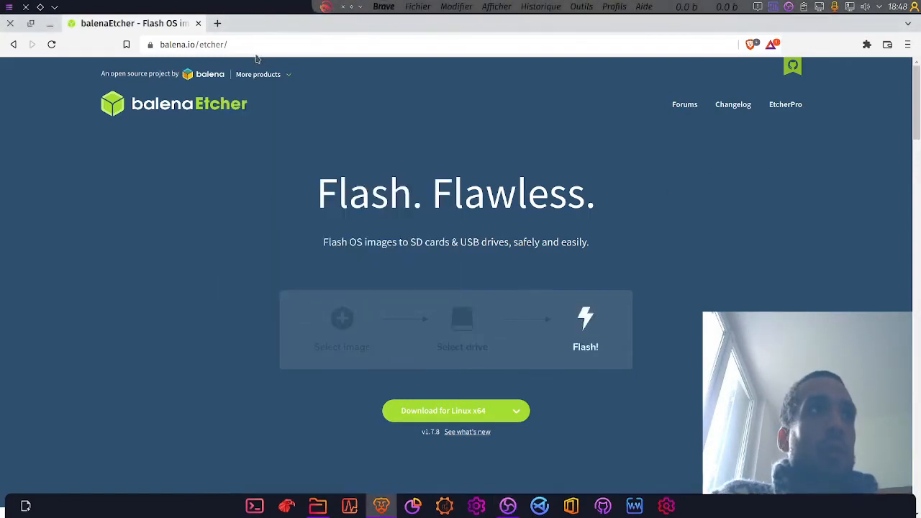
Download balenaEtcher for Linux x64 from balena.io/etcher and save balena-etcher-electron-1.7.8-linux-x64.zip in the Téléchargements folder
left_click(191, 45)
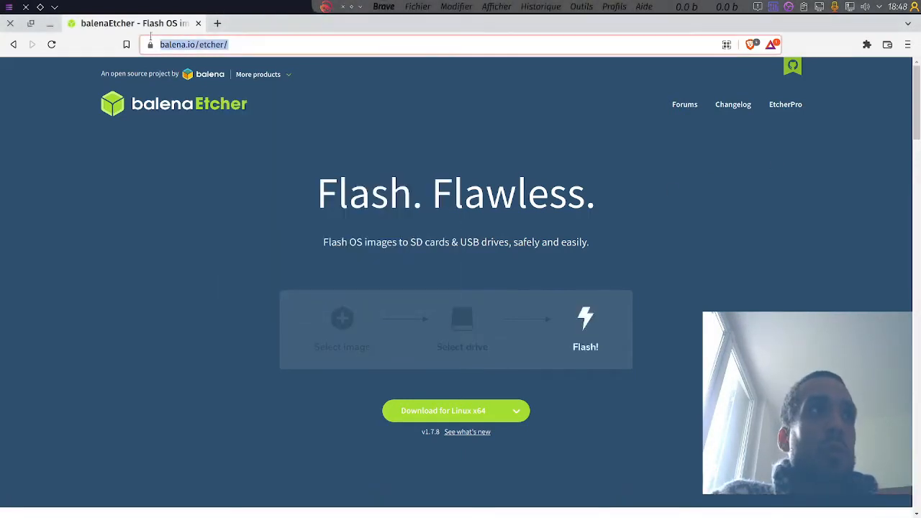
left_click(281, 116)
mouse_move(259, 75)
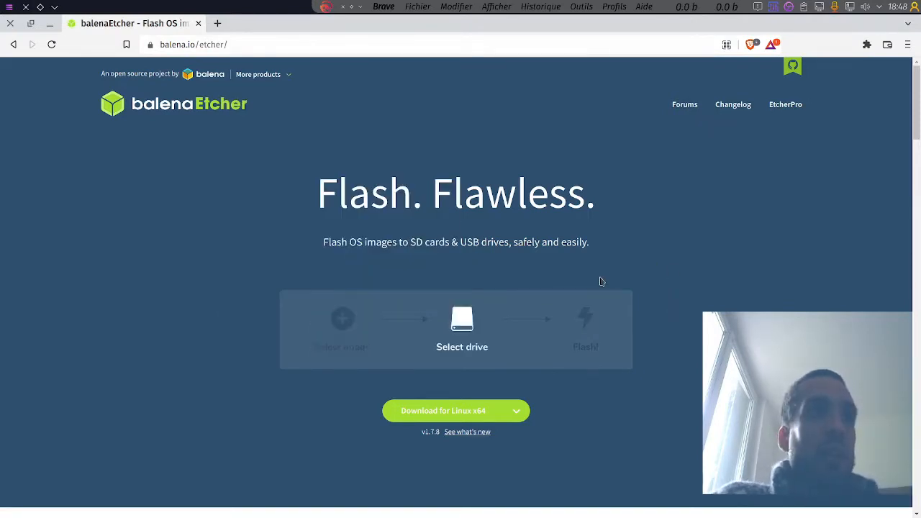
left_click(442, 413)
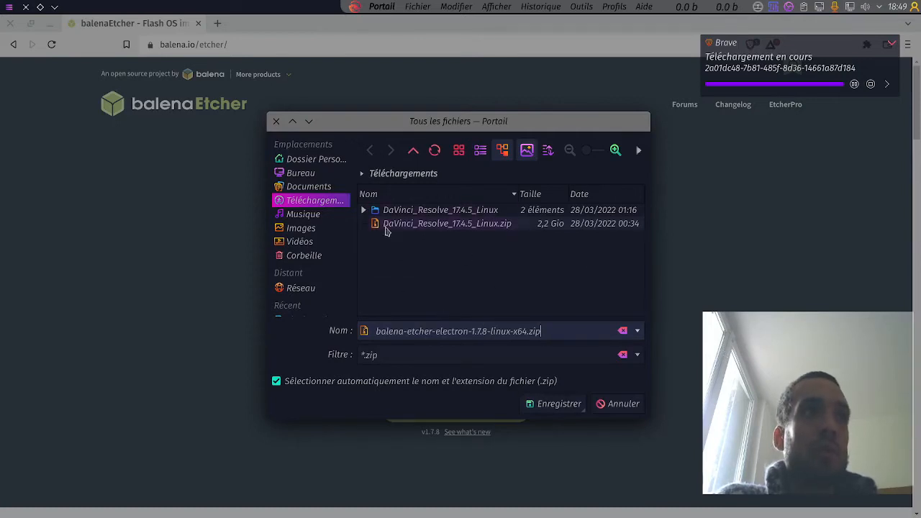
left_click(559, 410)
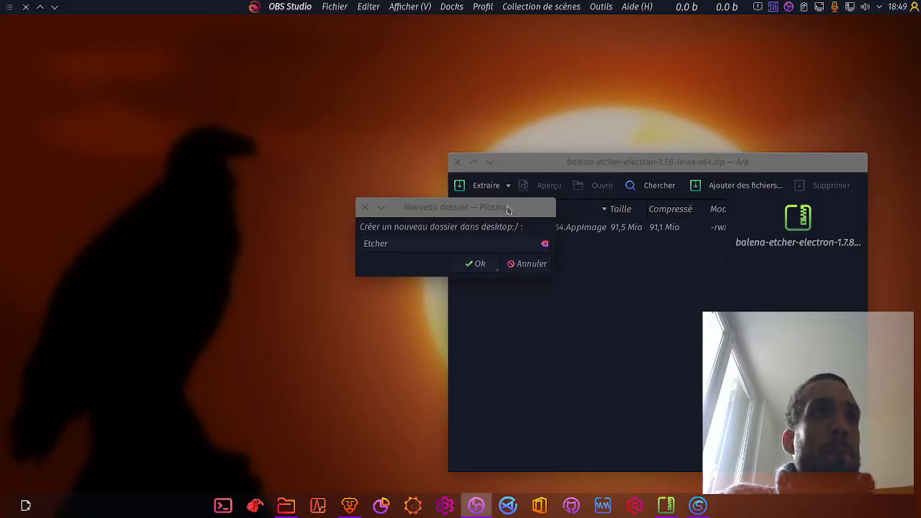
Create a new folder named Etcher on the desktop
left_click_drag(508, 208, 445, 194)
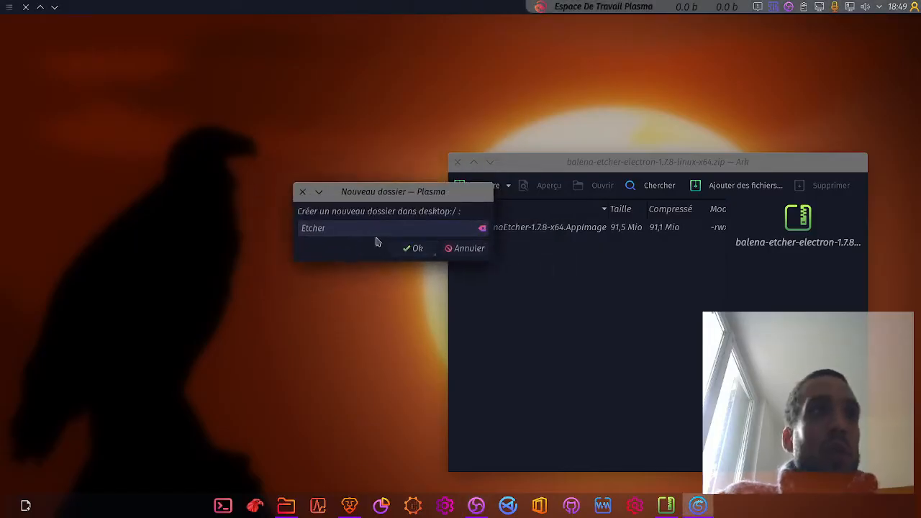
left_click(407, 249)
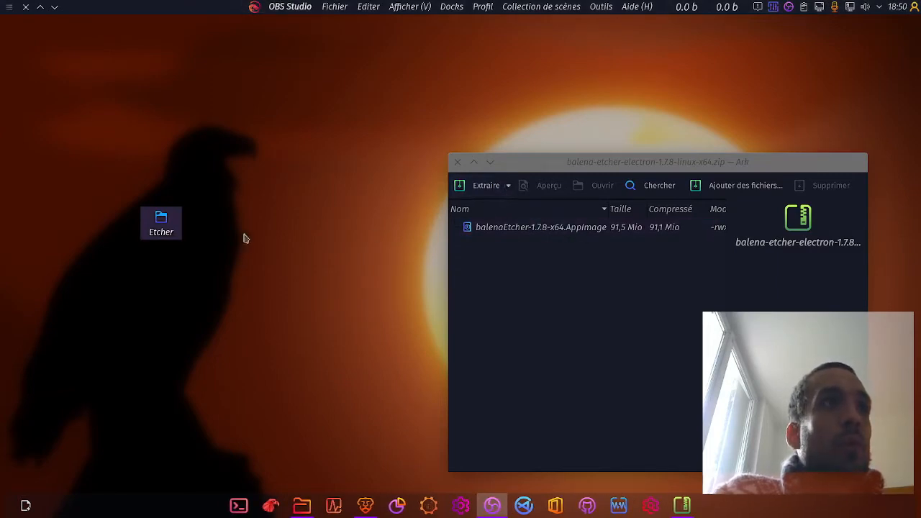
Extract balenaEtcher-1.7.8-x64.AppImage from the archive into the desktop's Etcher folder and launch balenaEtcher from there
double_click(532, 229)
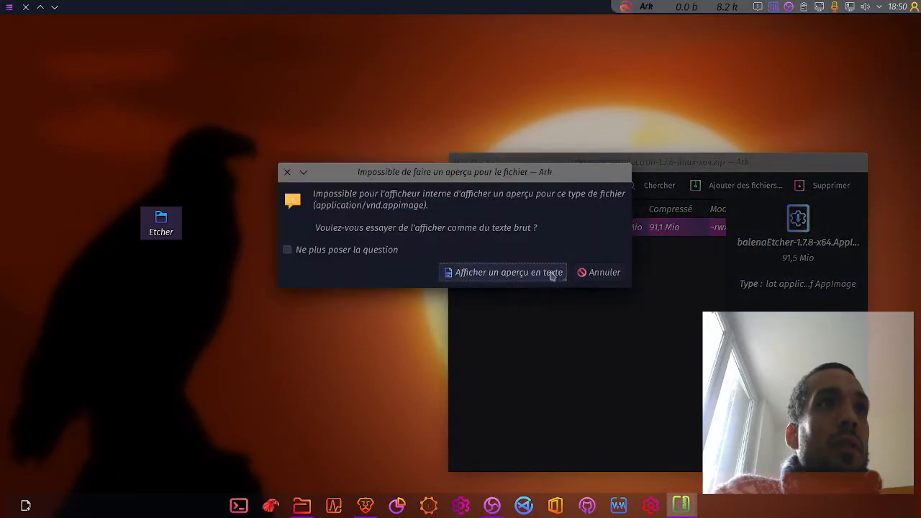
left_click(584, 274)
left_click_drag(510, 232, 162, 220)
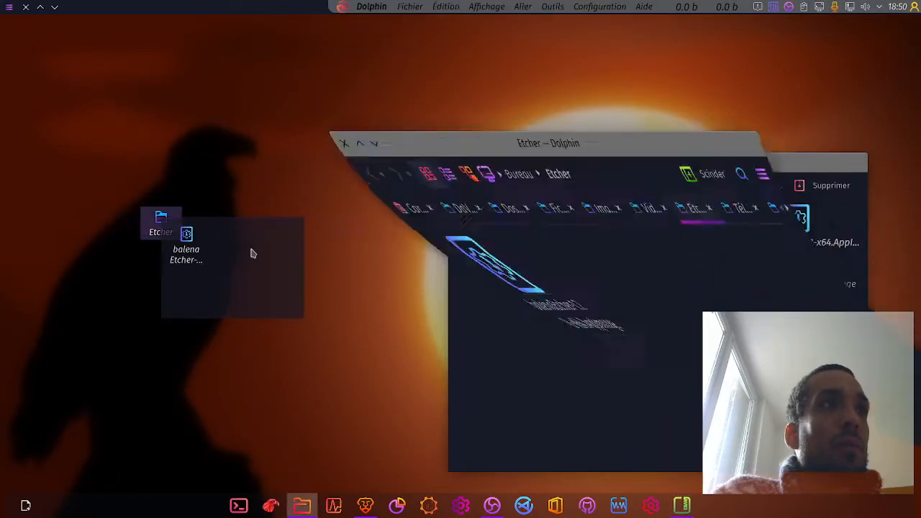
right_click(404, 229)
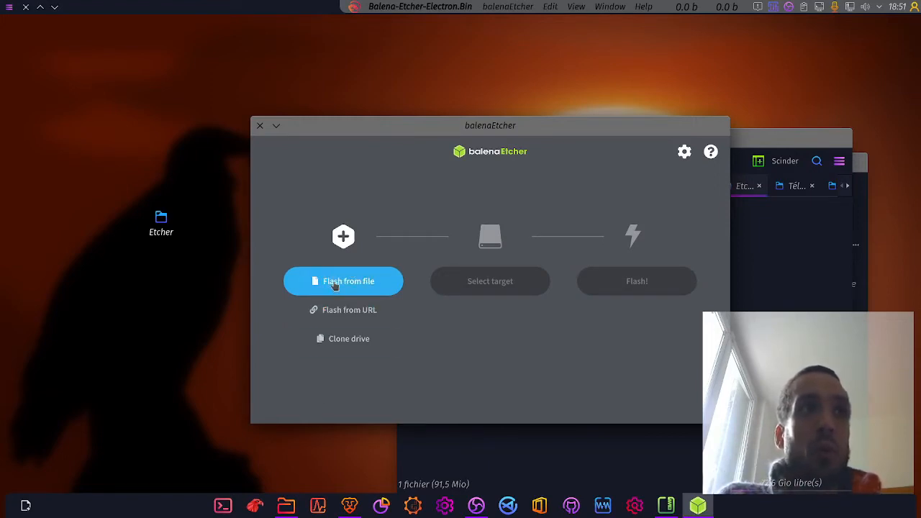
left_click(333, 285)
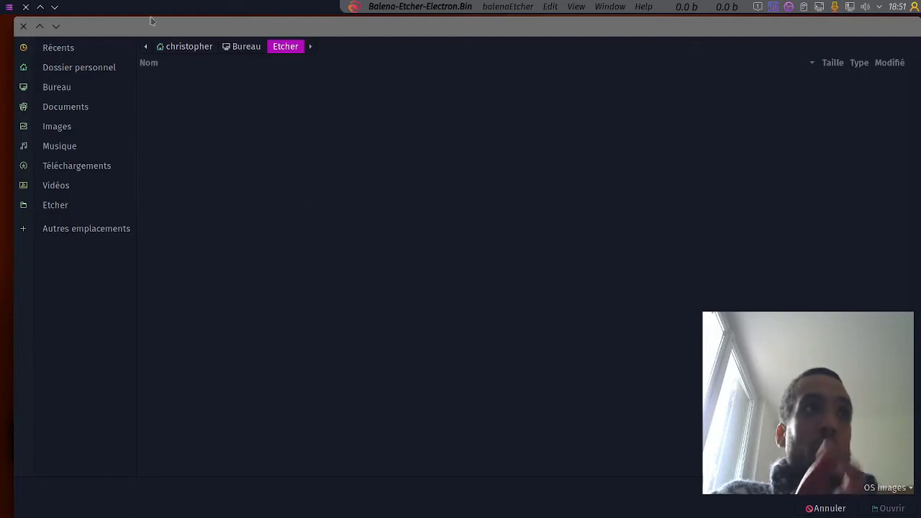
left_click_drag(166, 26, 198, 58)
left_click(58, 59)
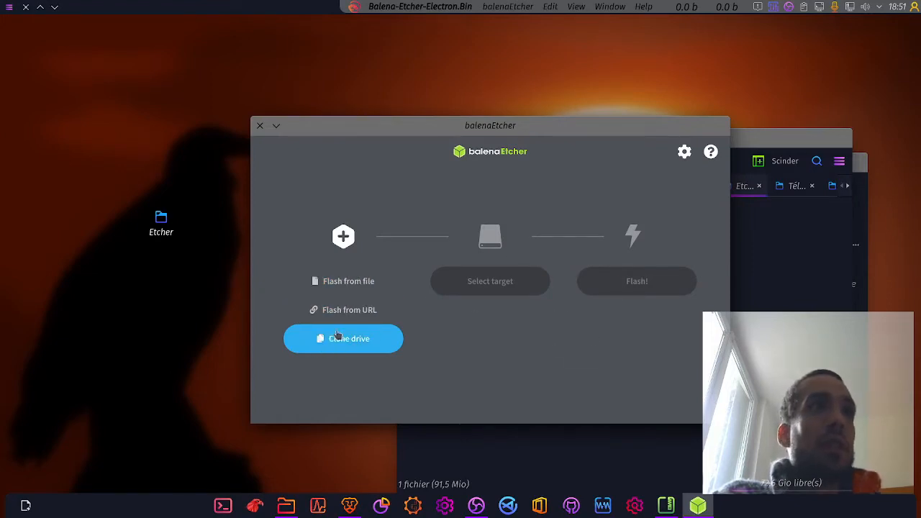
Close balenaEtcher, the Etcher folder window and the balena-etcher-electron-1.7.8-linux-x64.zip archive window
left_click(261, 126)
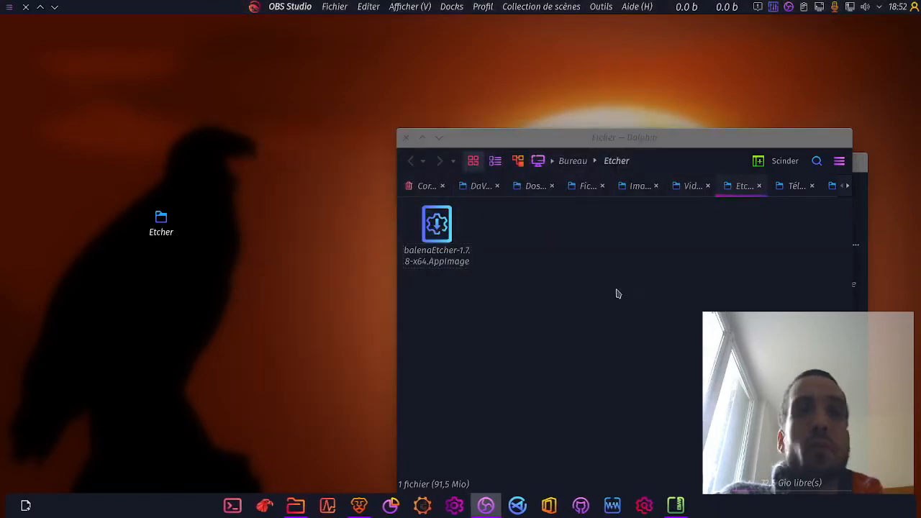
left_click(405, 137)
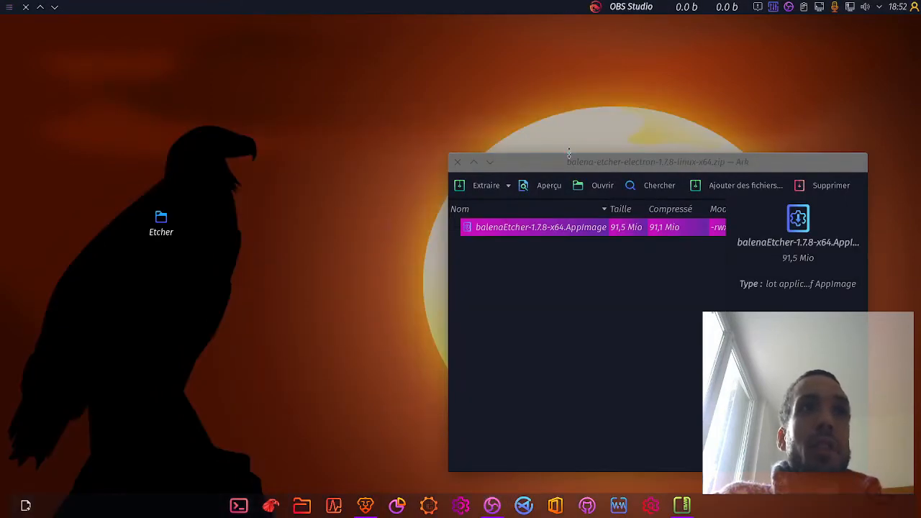
left_click_drag(467, 122, 534, 146)
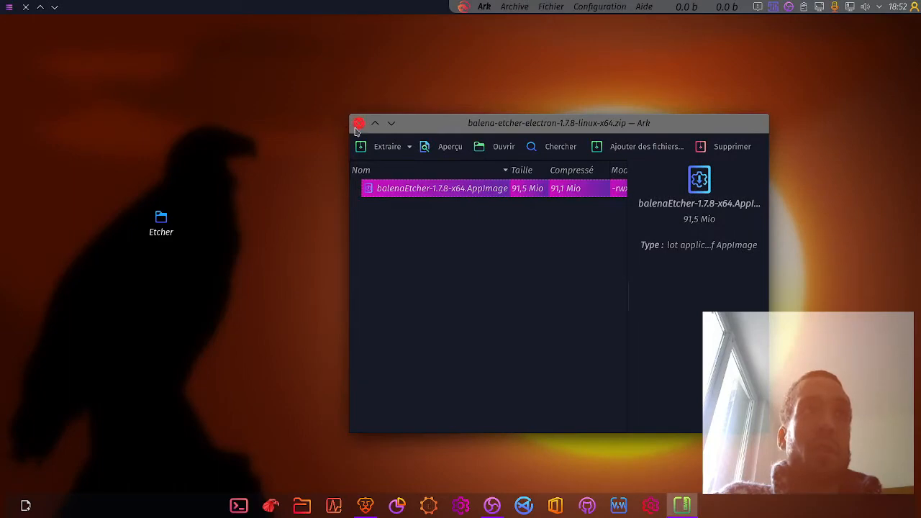
left_click(358, 123)
Switch to Oracle VM VirtualBox and start a new virtual machine named "Garuda Linux edition dragonized Black Arch"
left_click(626, 505)
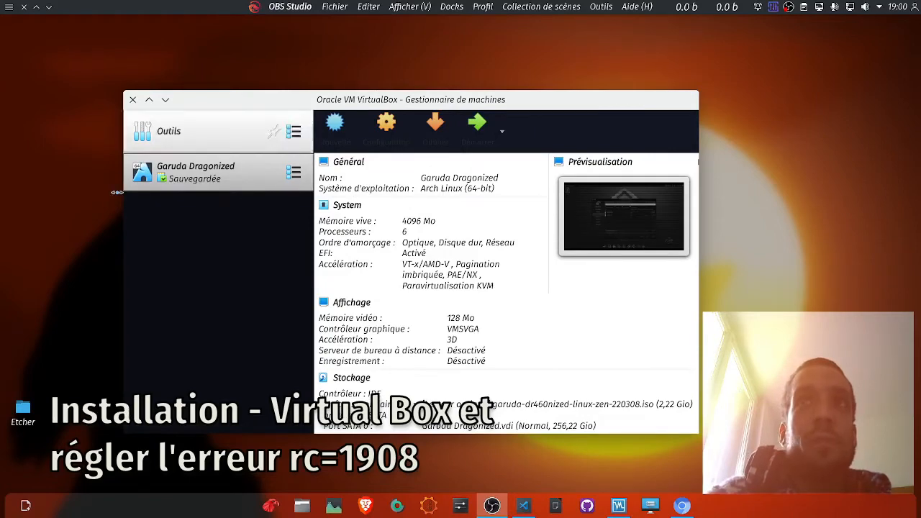
left_click_drag(269, 100, 310, 106)
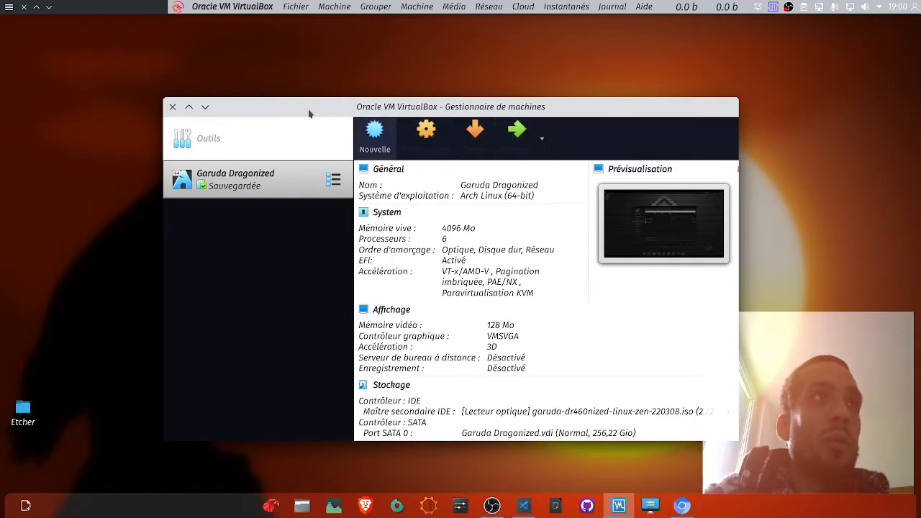
left_click(385, 126)
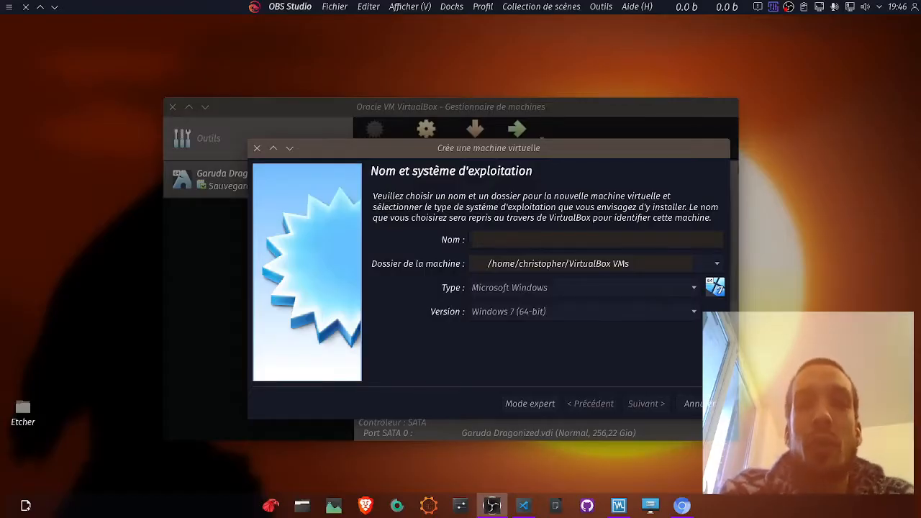
left_click(731, 250)
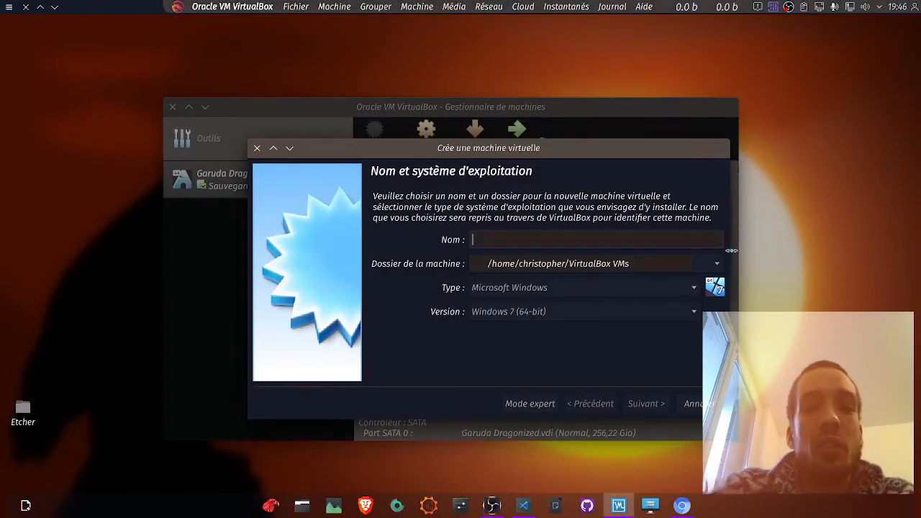
type("G")
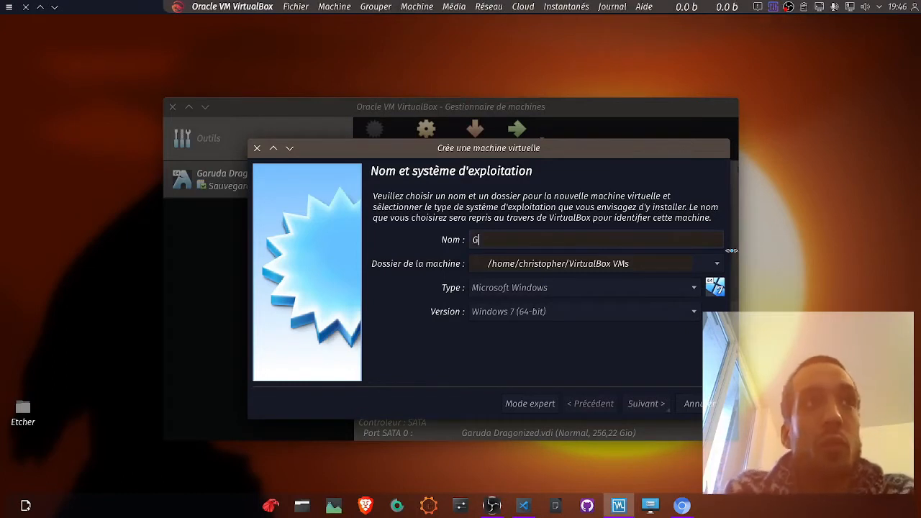
type("aruda")
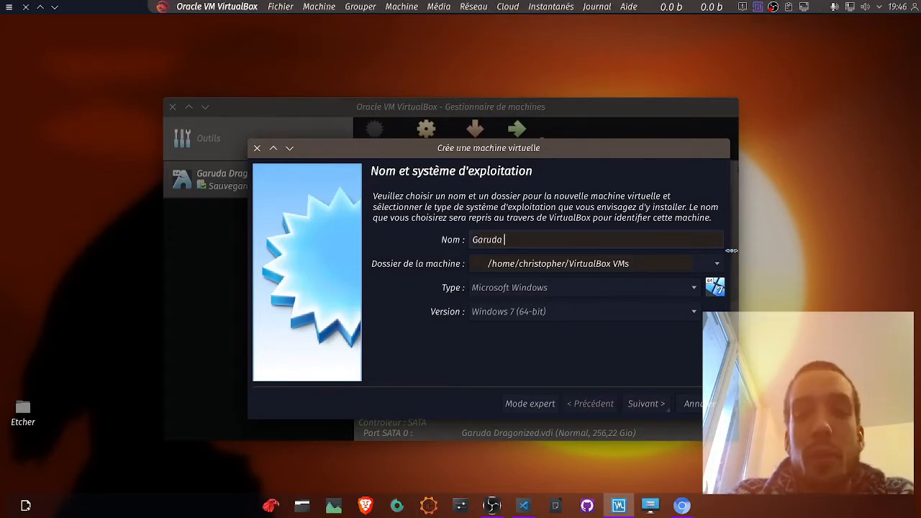
type(" Linux ")
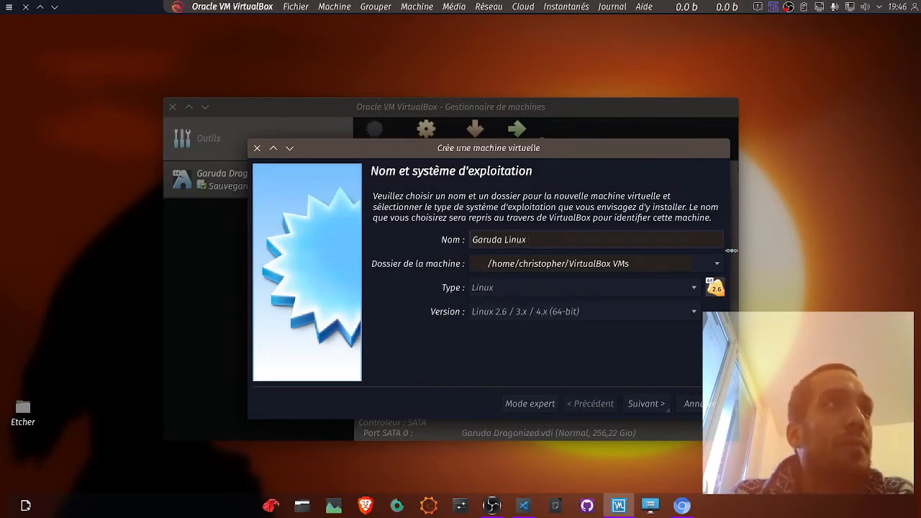
type("edition ")
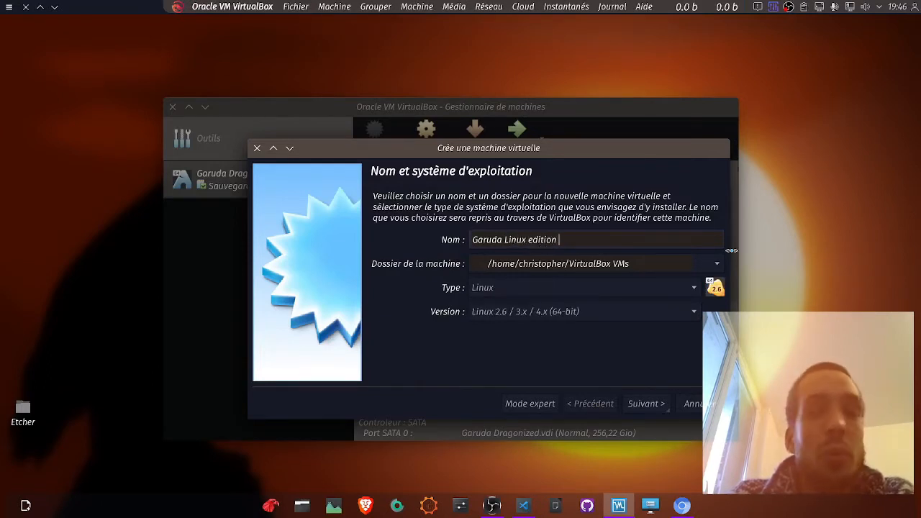
type("dragon")
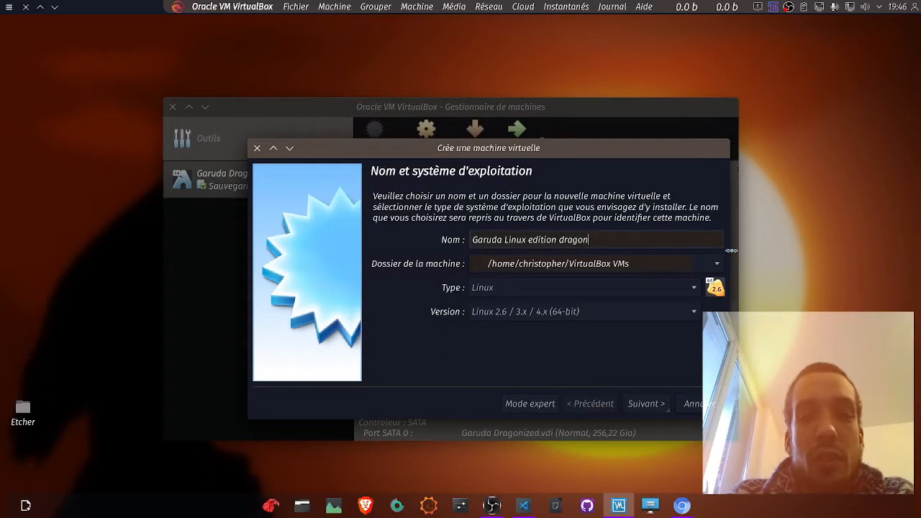
type("ized B")
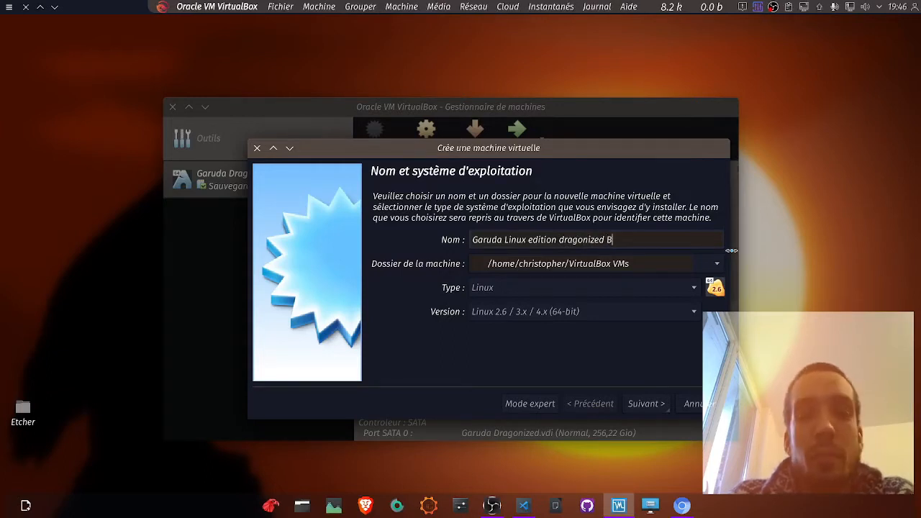
type("lack ")
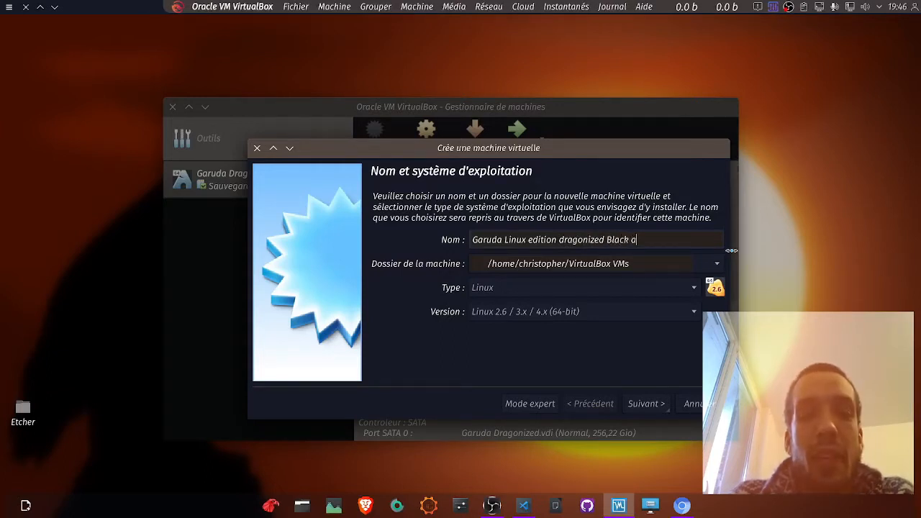
type("Arch")
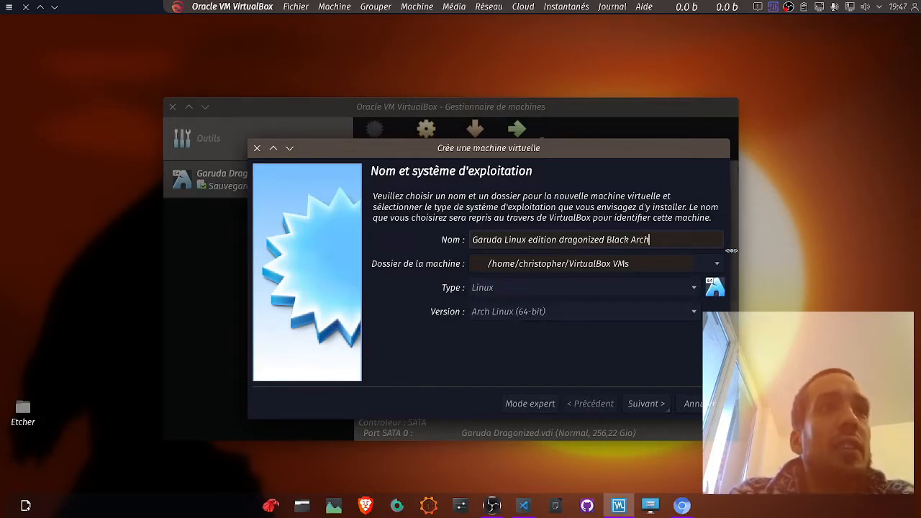
key("Tab")
Keep the default machine folder, use type Linux with version Arch Linux (64-bit), and proceed to the memory size
mouse_move(616, 264)
left_mouse_down()
mouse_move(471, 263)
mouse_move(554, 263)
left_mouse_up()
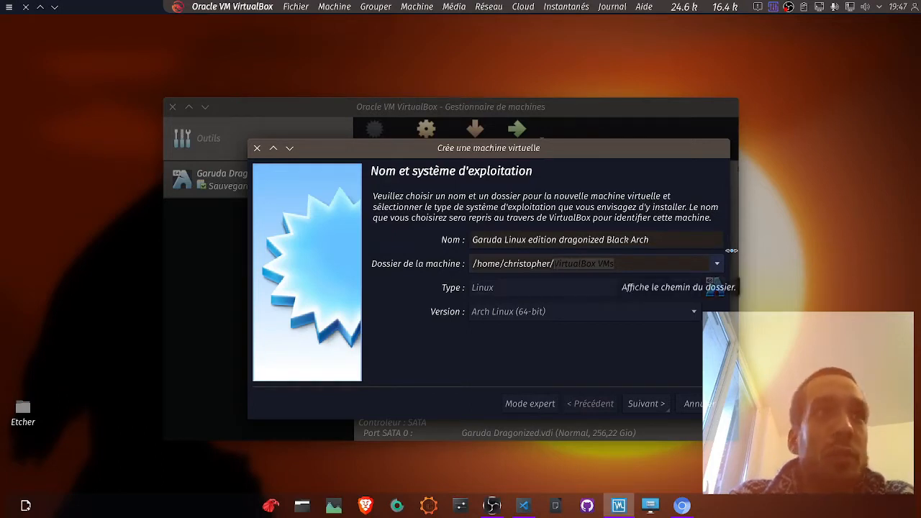
left_click(620, 265)
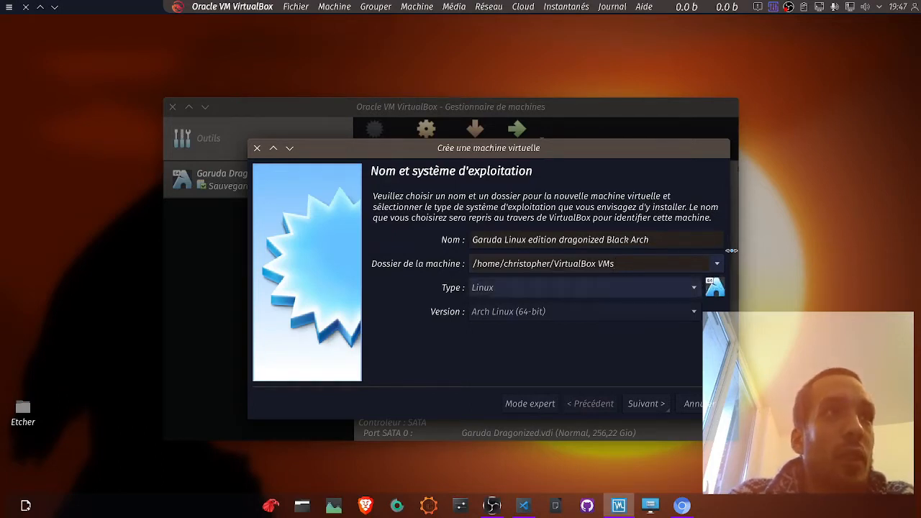
left_click(547, 288)
left_click(546, 288)
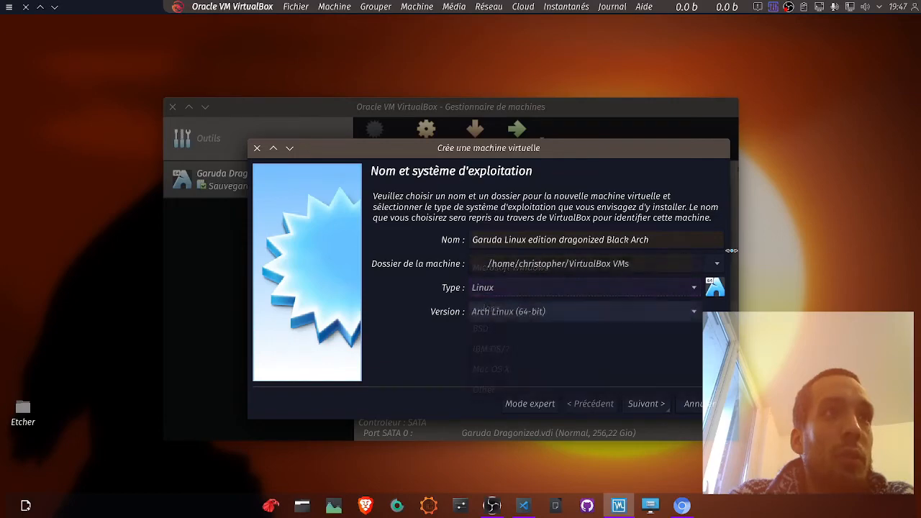
left_click(547, 310)
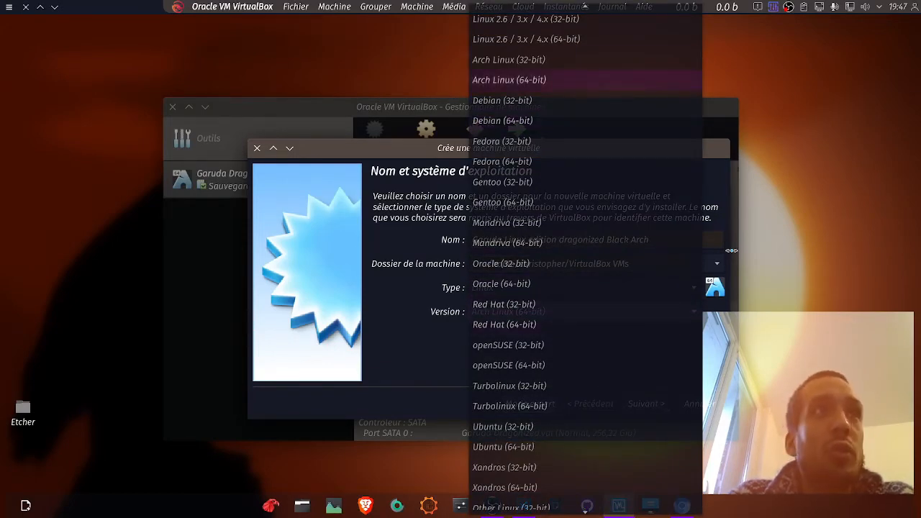
left_click(518, 81)
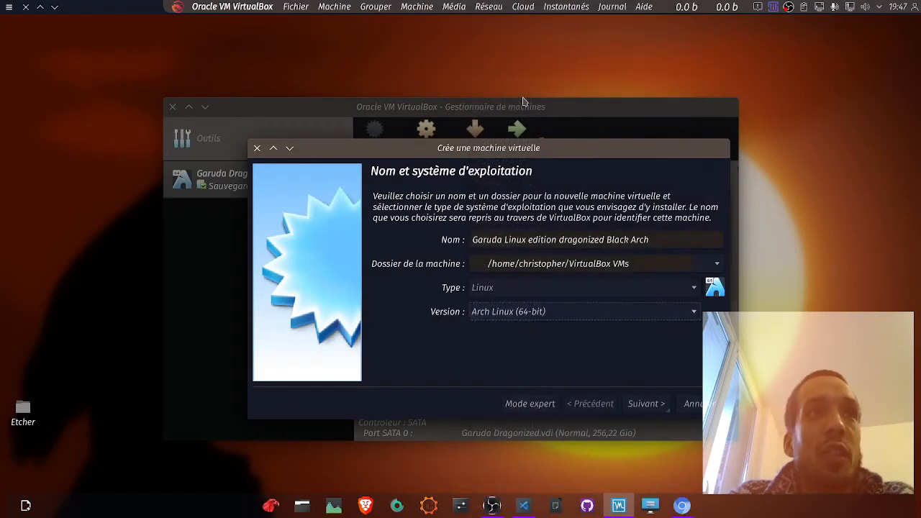
left_click(647, 405)
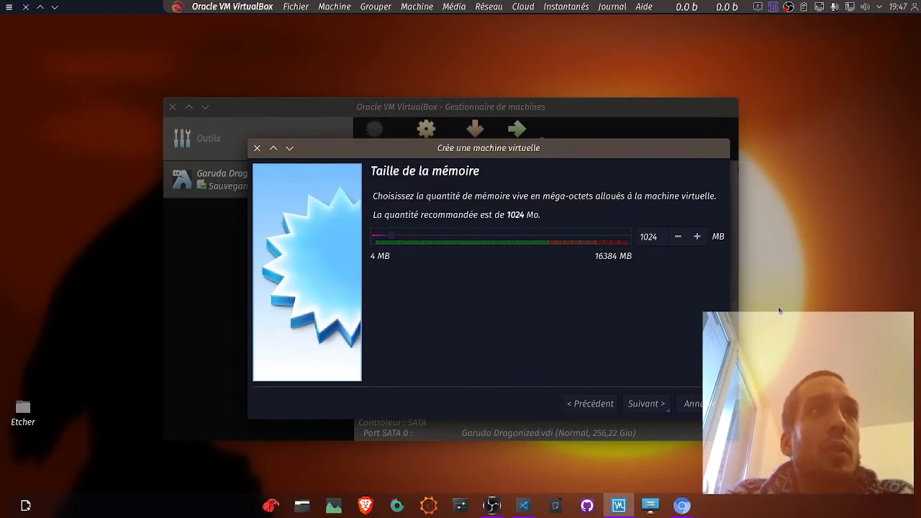
Allocate 4096 MB of memory to the virtual machine and proceed to the hard disk options
key("Right")
key("Right")
key("Right")
key("Right")
key("Right")
key("Right")
key("Right")
key("Right")
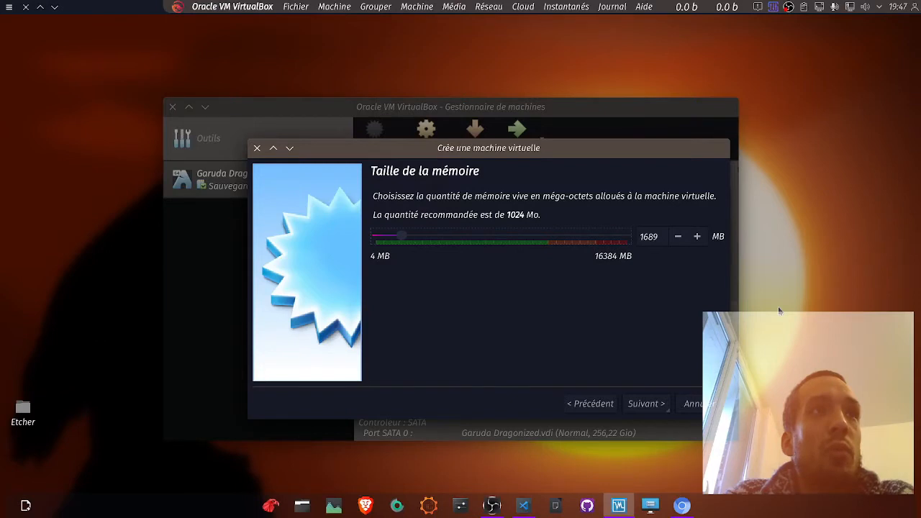
key("Right")
key("Right")
key("Right")
key("Right")
key("Right")
key("Right")
key("Right")
key("Right")
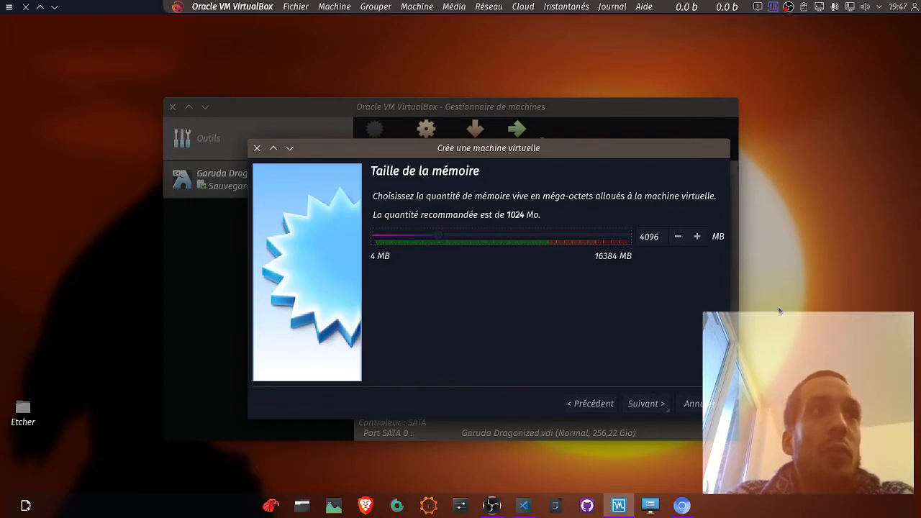
key("Return")
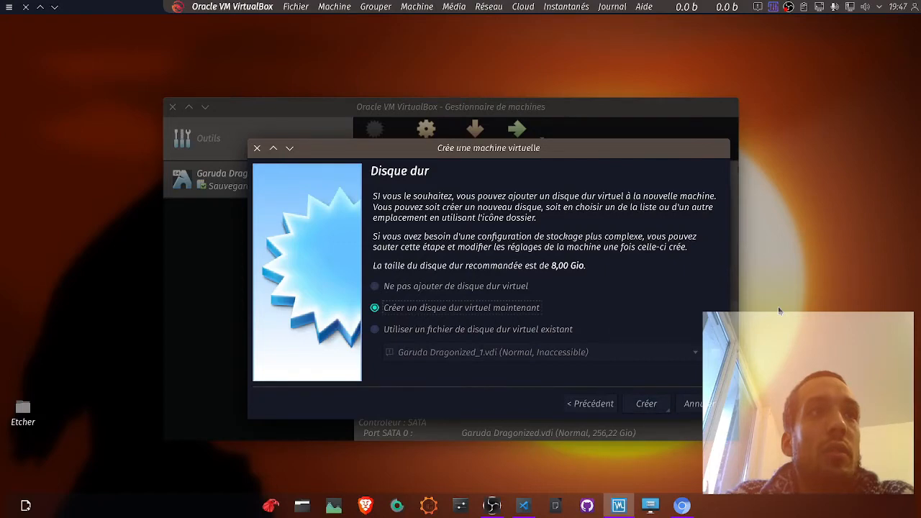
Choose to create a virtual hard disk now, as a dynamically allocated VDI (VirtualBox Disk Image)
key("Return")
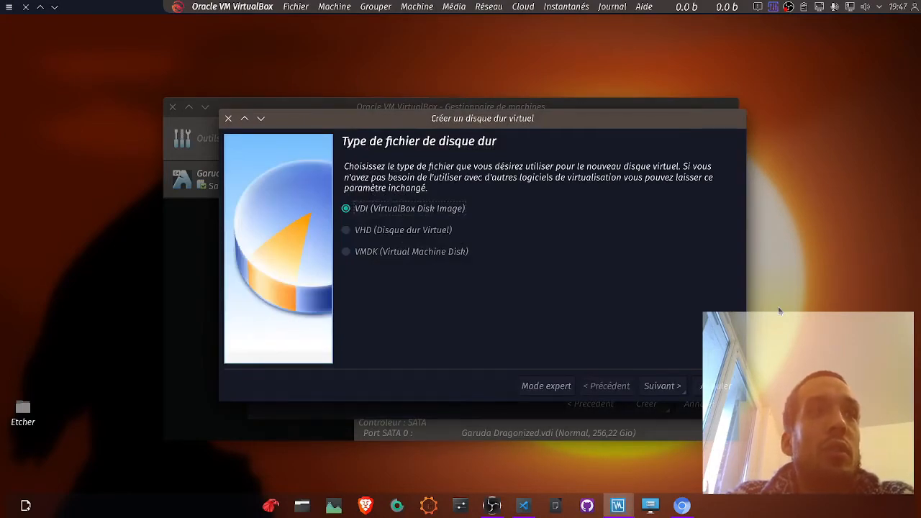
key("Return")
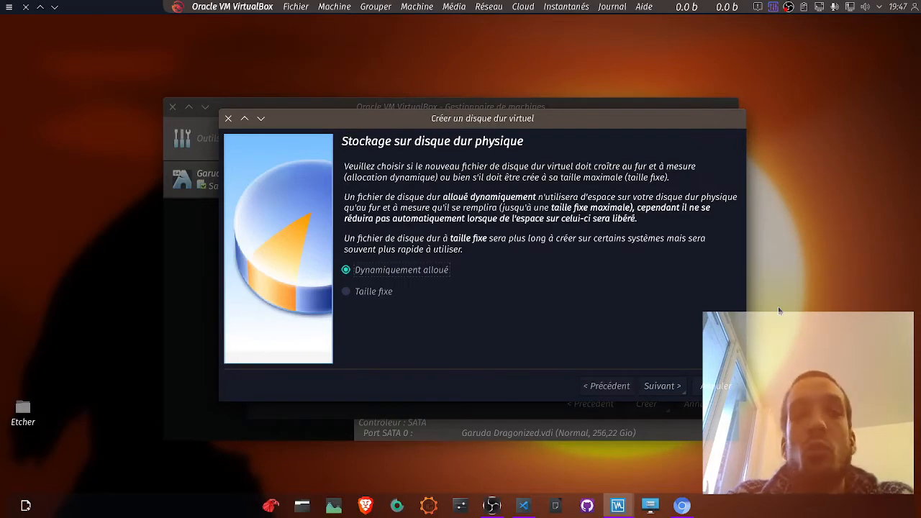
key("Return")
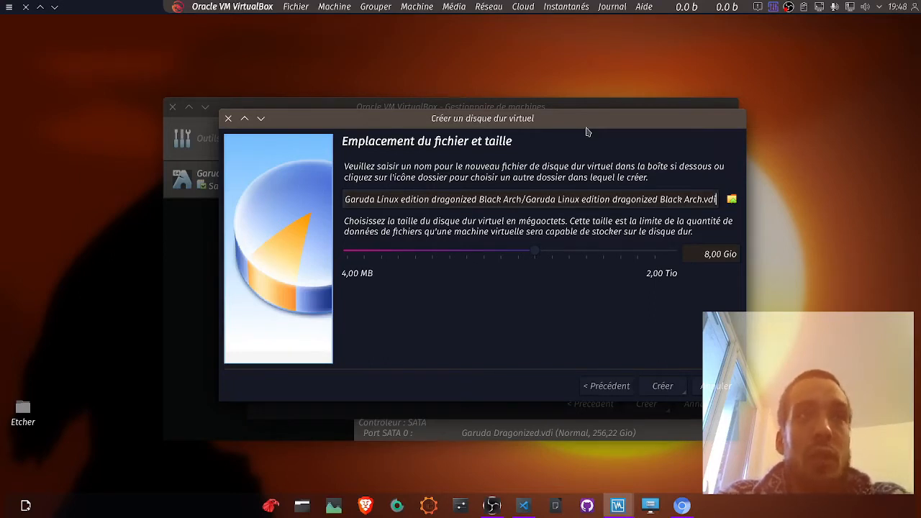
Set the new virtual hard disk's size to 240,65 Gio, keeping its default file location
key("Tab")
key("Right")
key("Right")
key("Right")
key("Right")
key("Right")
key("Right")
key("Right")
key("Right")
key("Right")
key("Right")
key("Right")
key("Right")
key("Right")
key("Right")
key("Right")
key("Right")
key("Right")
key("Right")
key("Right")
key("Right")
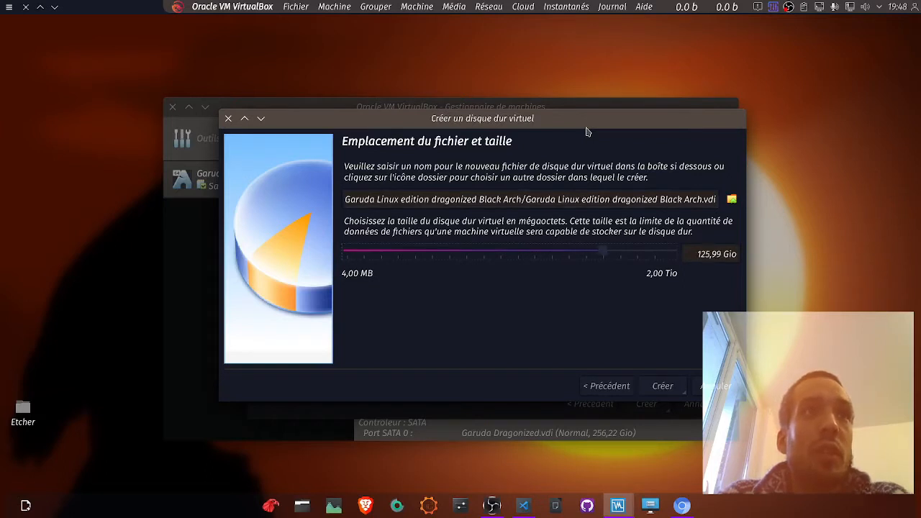
key("Right")
key("Right")
key("Right")
key("Right")
key("Right")
key("Right")
key("Right")
key("Right")
key("Right")
key("Right")
key("Right")
key("Right")
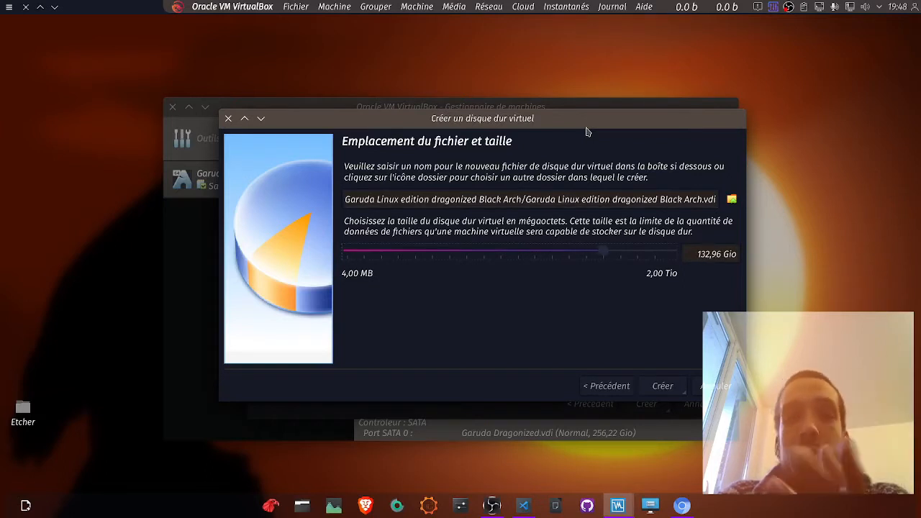
key("Right")
key("Right")
key("Right")
key("Right")
key("Right")
key("Right")
key("Right")
key("Right")
key("Right")
key("Right")
key("Right")
key("Right")
key("Right")
key("Right")
key("Right")
key("Right")
key("Right")
key("Right")
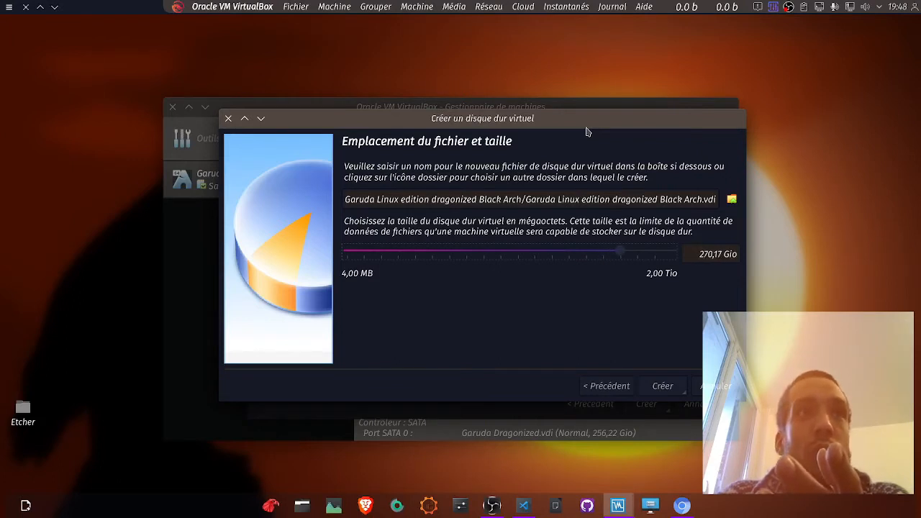
key("Left")
key("Left")
key("Left")
key("Left")
key("Left")
key("Left")
key("Left")
key("Right")
key("Right")
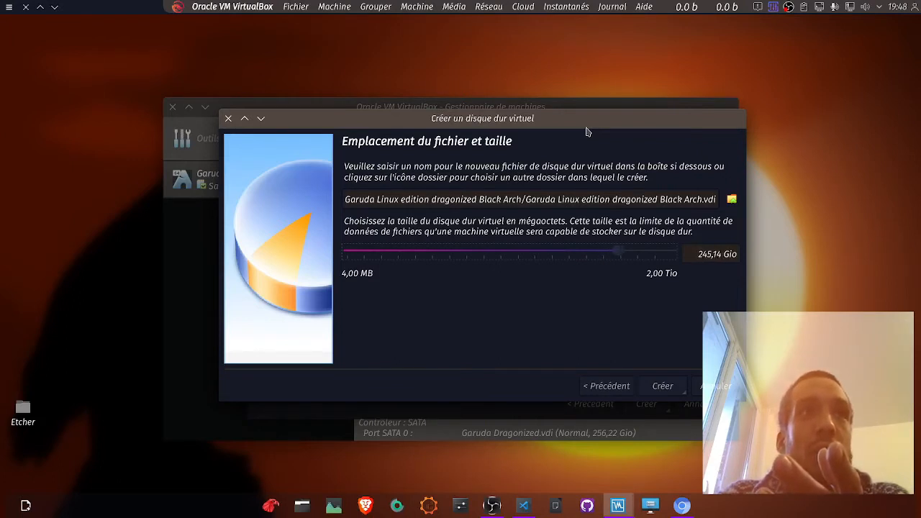
key("Left")
key("Left")
key("Left")
key("Right")
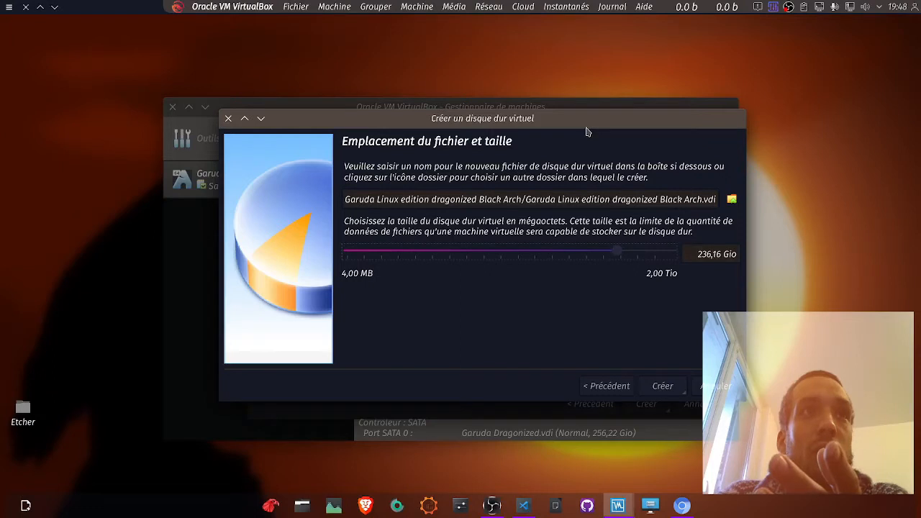
key("Right")
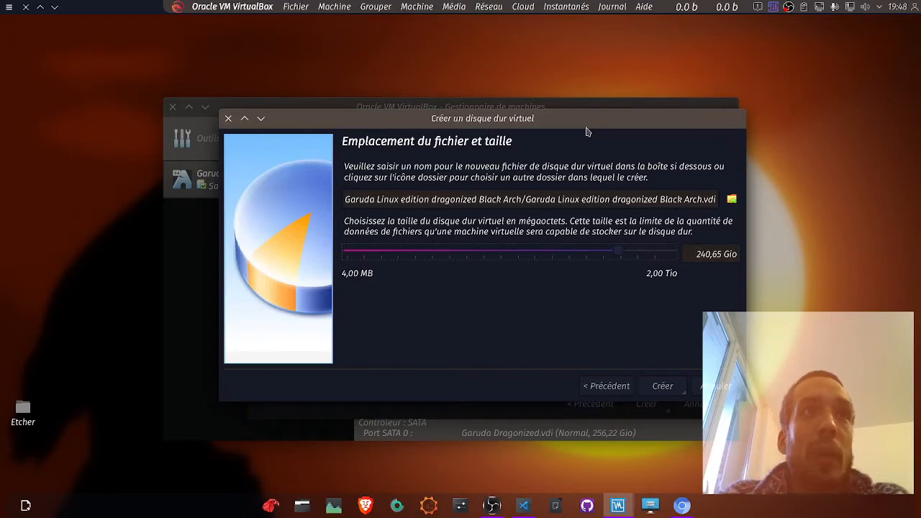
Set the virtual hard disk's size to 245,14 Gio and create it
key("Right")
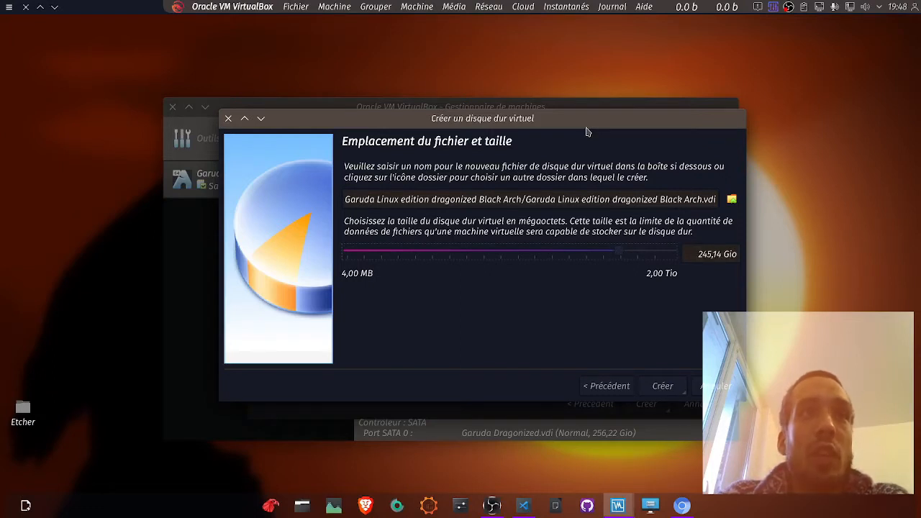
key("Return")
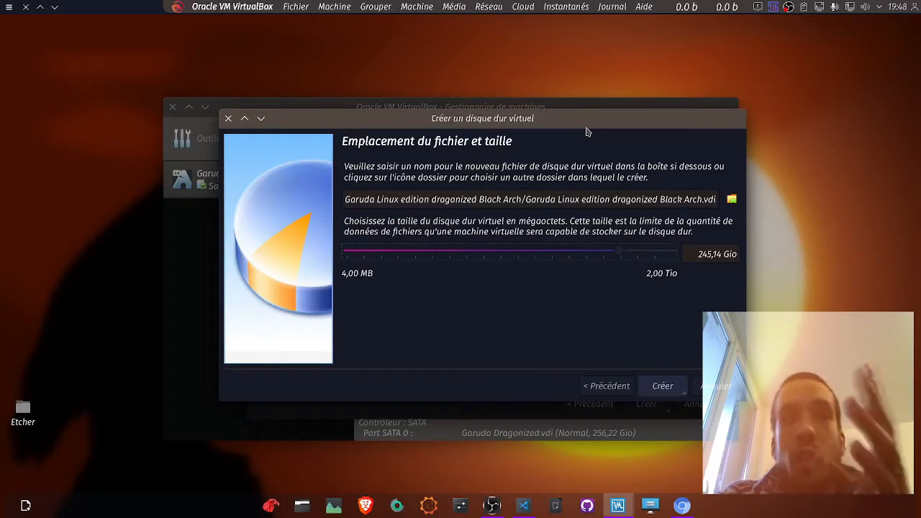
left_click(641, 390)
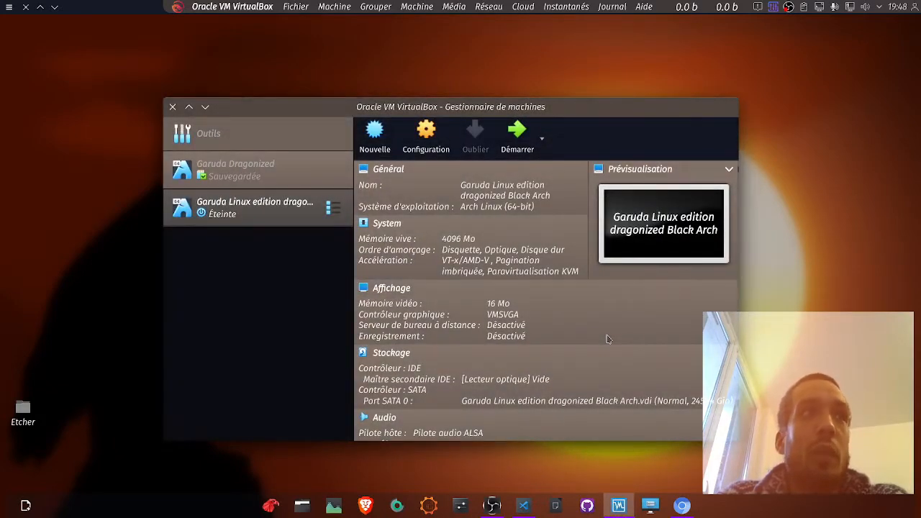
In the new machine's advanced general settings, set both the shared clipboard and drag-and-drop to Bidirectionnel
key("ctrl+s")
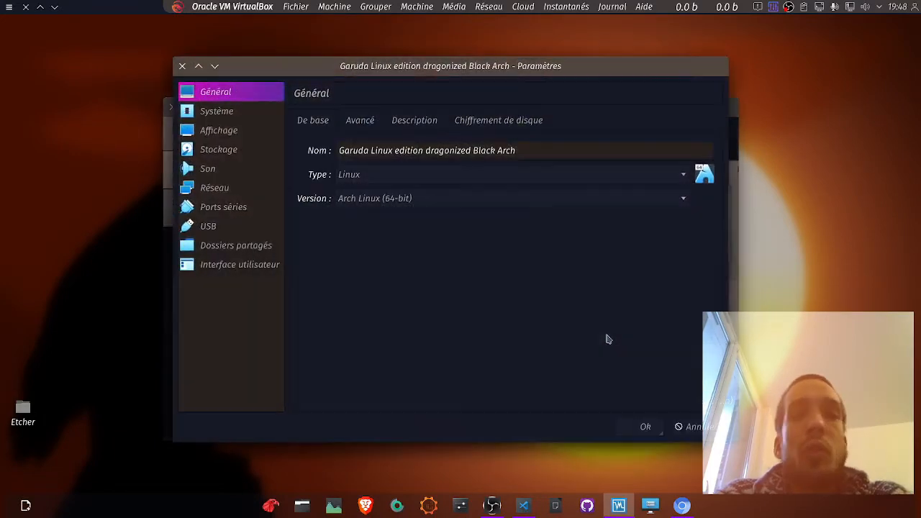
left_click_drag(410, 71, 385, 97)
left_click(339, 151)
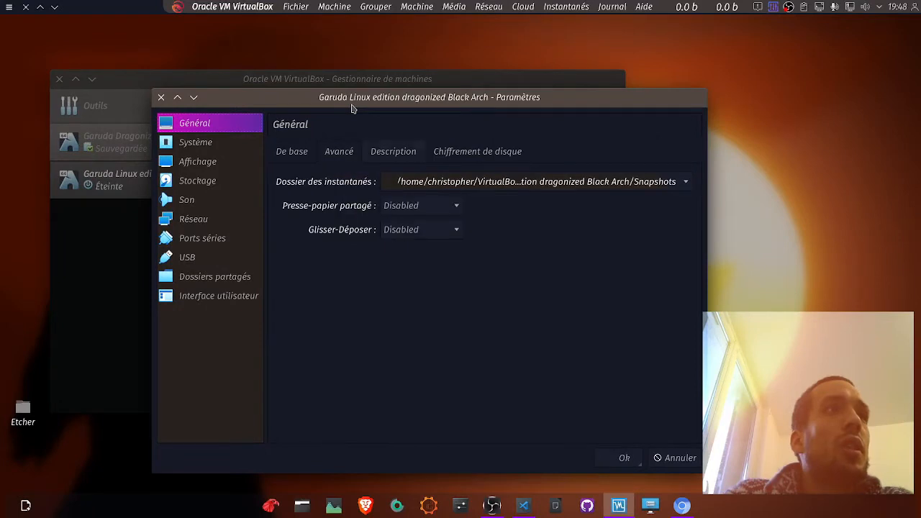
left_click(421, 229)
left_click(412, 266)
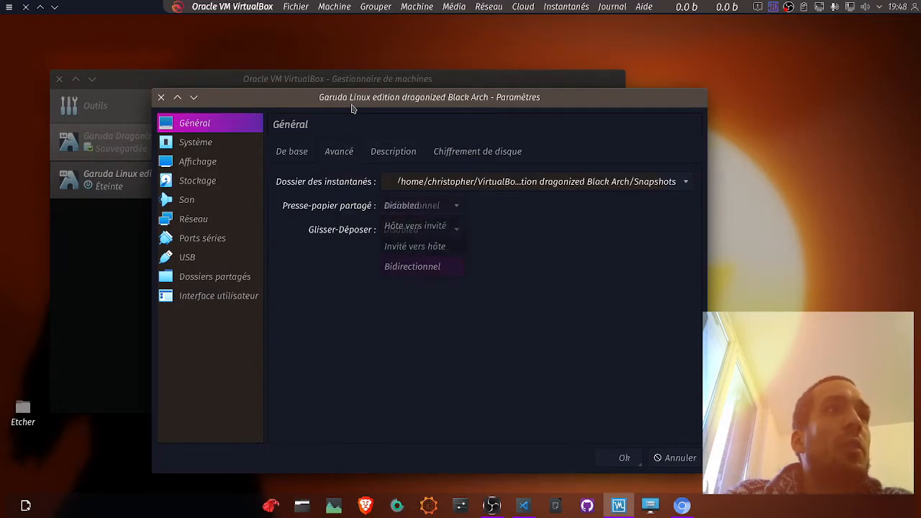
left_click(421, 229)
left_click(413, 290)
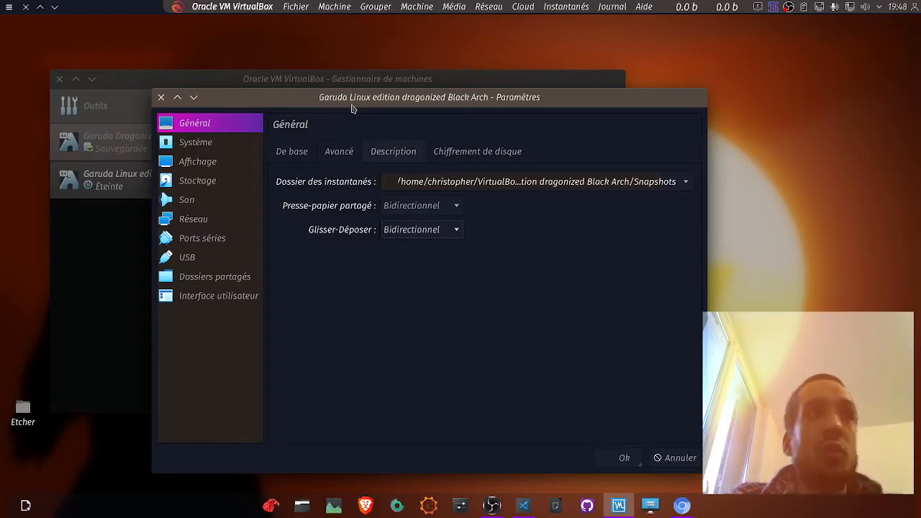
Check the remaining general settings, and exclude Disquette from the boot order in the system settings
left_click(393, 151)
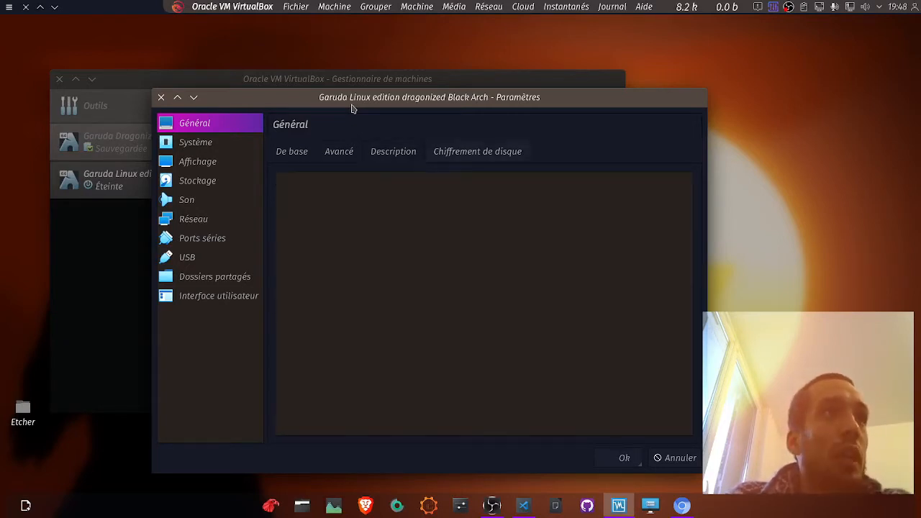
left_click(477, 151)
left_click(291, 151)
left_click(195, 142)
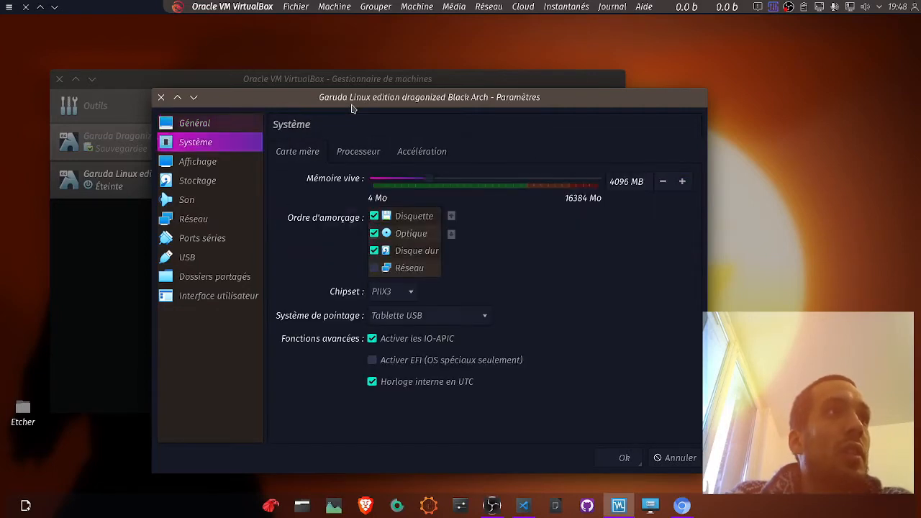
left_click(374, 216)
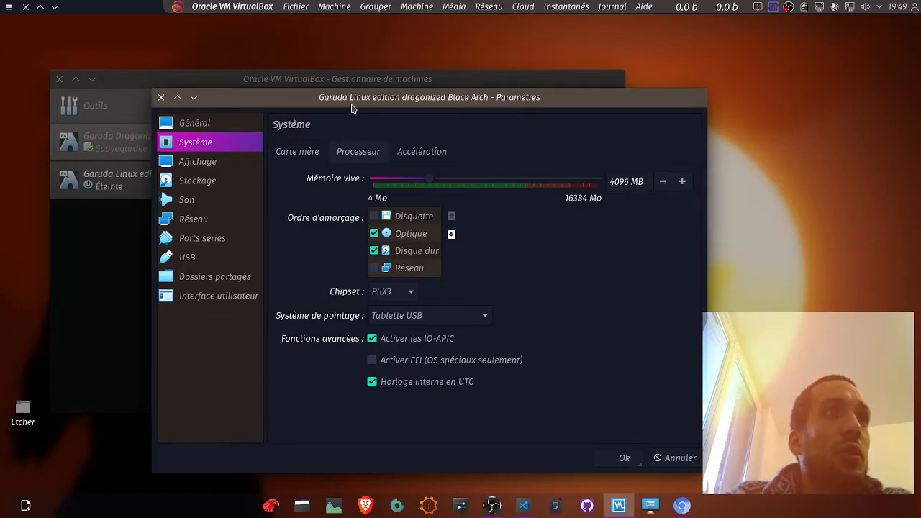
Enable PAE/NX and assign 6 processors to the virtual machine
left_click(359, 151)
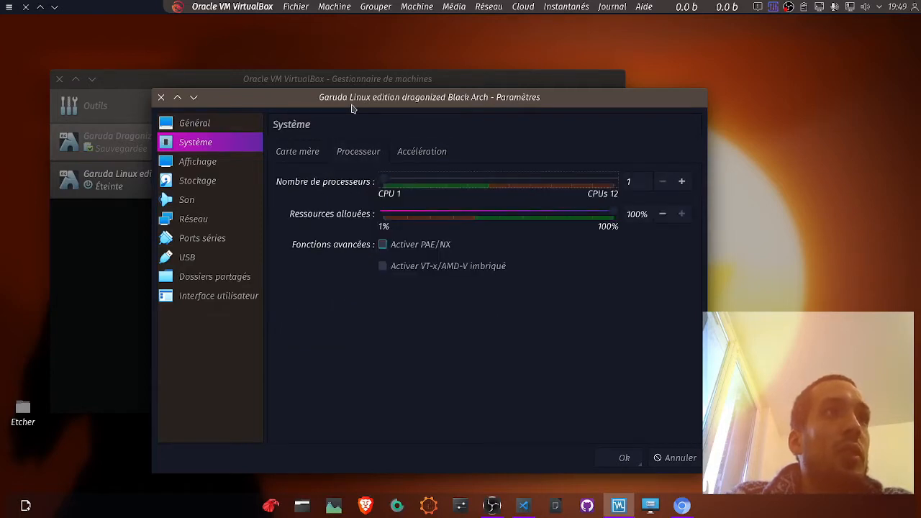
left_click(382, 244)
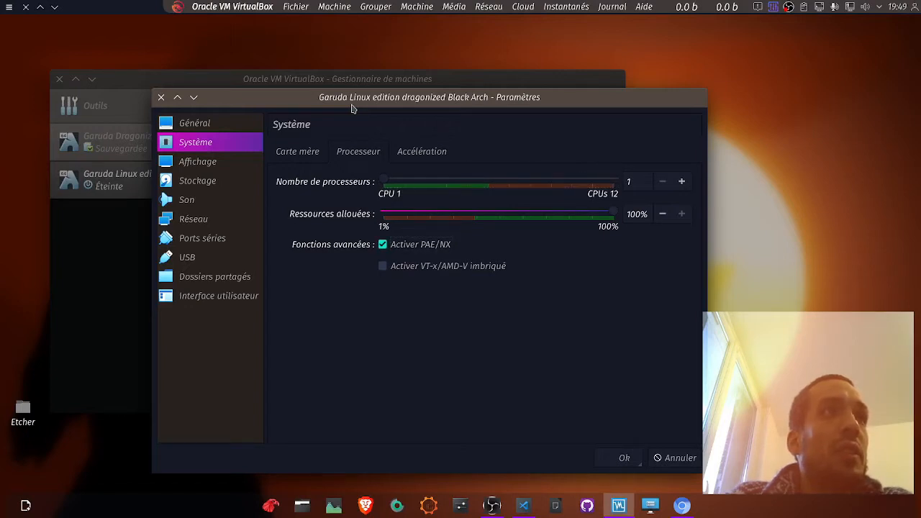
left_click_drag(385, 179, 489, 179)
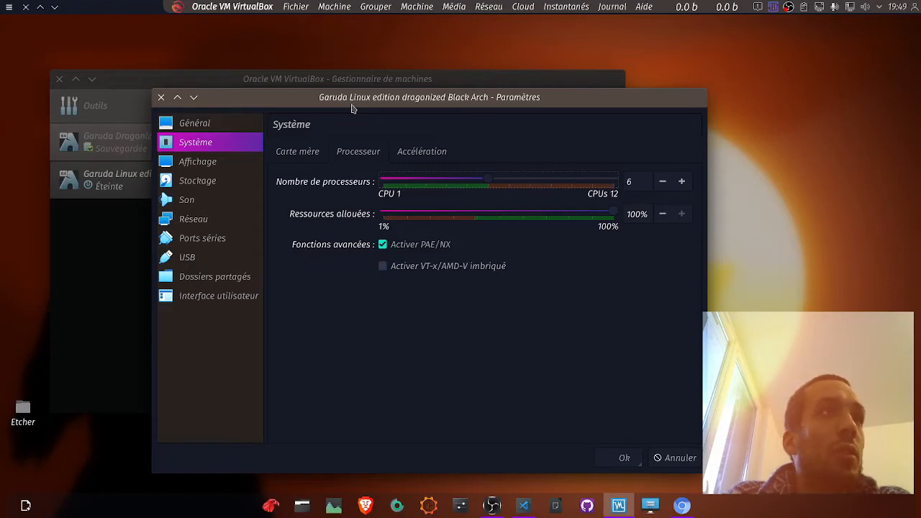
In the display settings, set the video memory to 128 MB and the number of screens to 2, with Écran 1 chosen for the scale factor
key("Down")
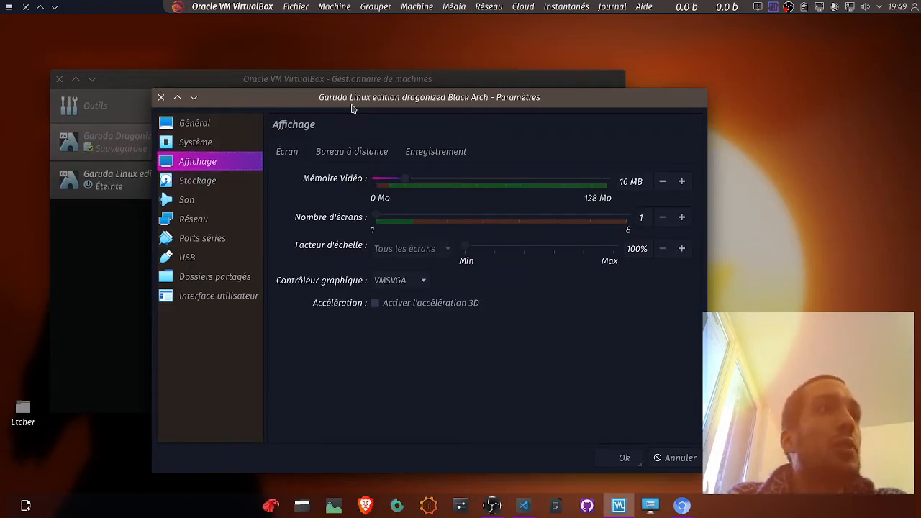
left_click_drag(404, 178, 606, 179)
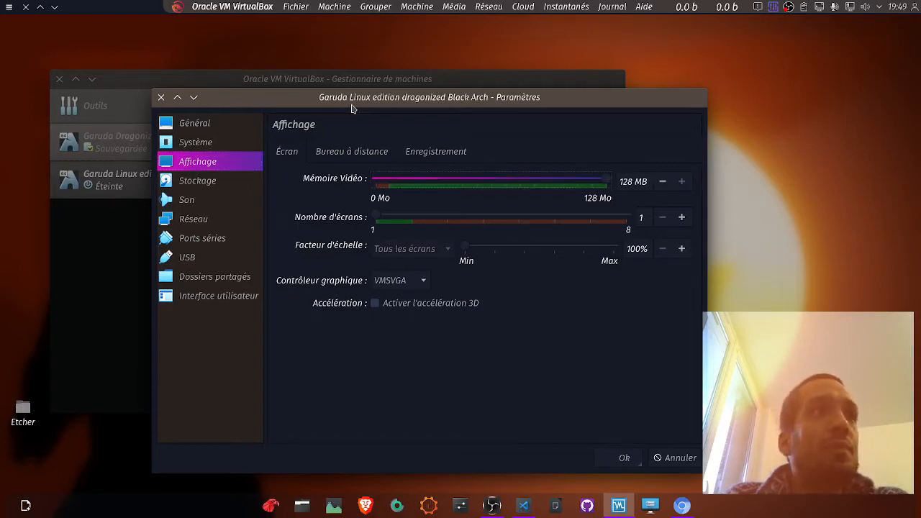
left_click_drag(375, 214, 411, 215)
left_click(412, 249)
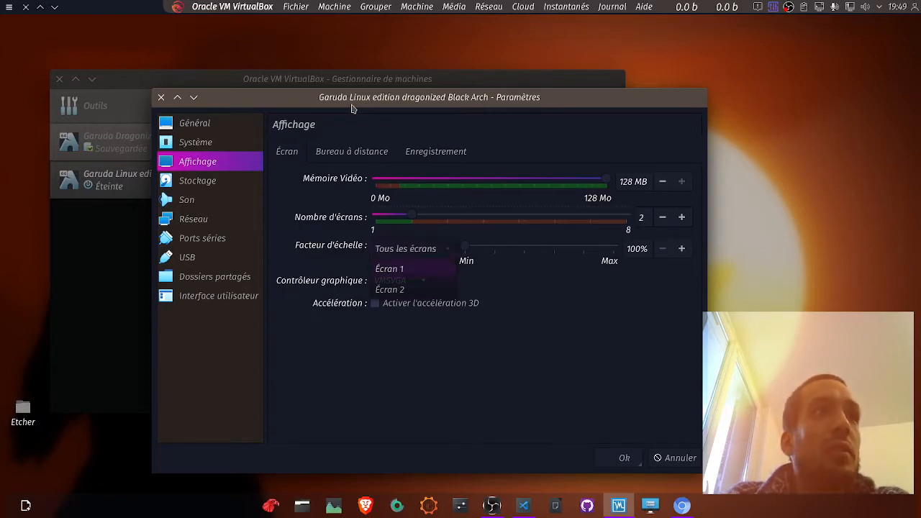
Keep VMSVGA as the graphics controller, enable 3D acceleration, and save the machine's settings
left_click(402, 280)
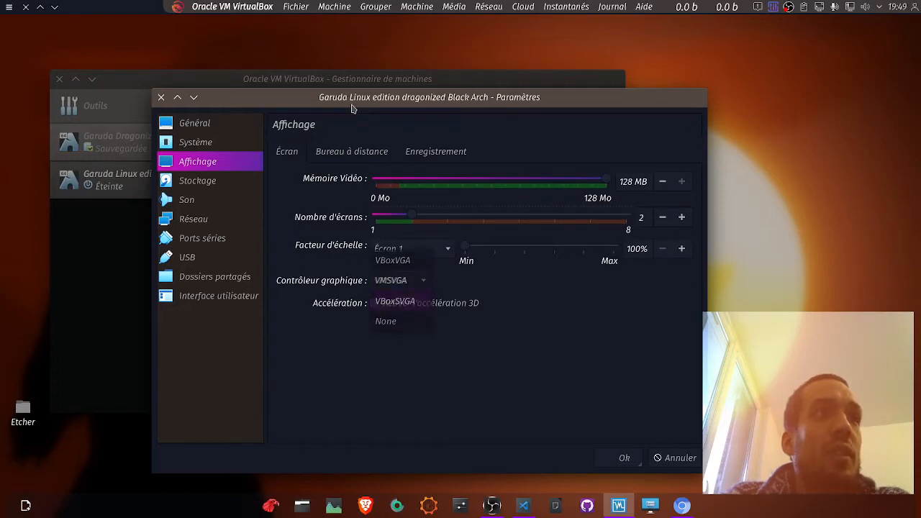
left_click(402, 280)
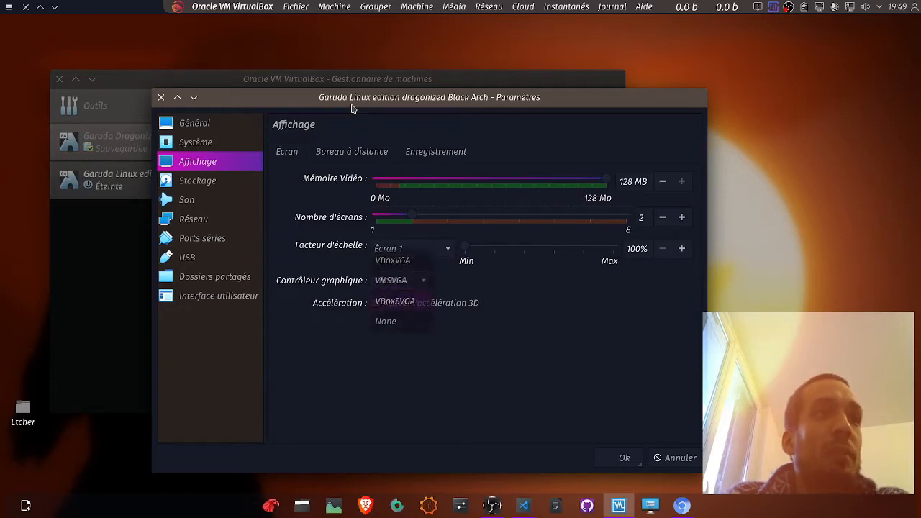
left_click(402, 281)
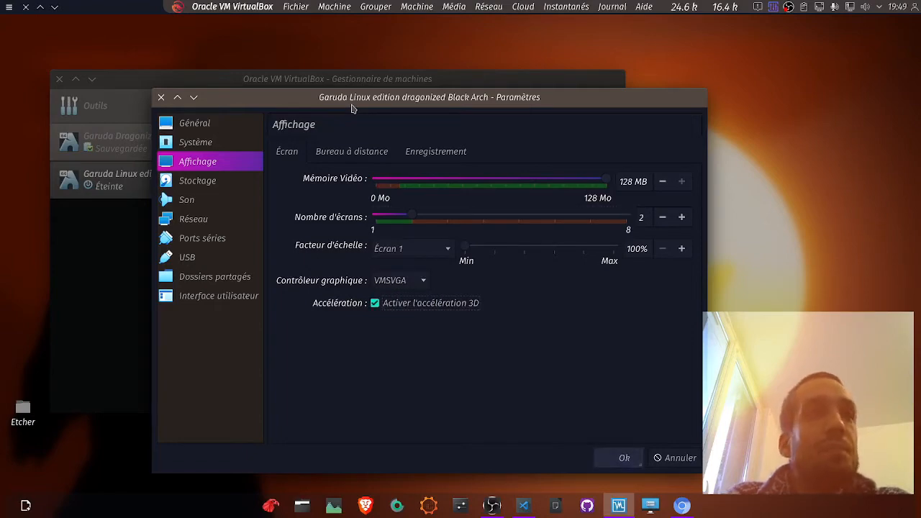
left_click(624, 457)
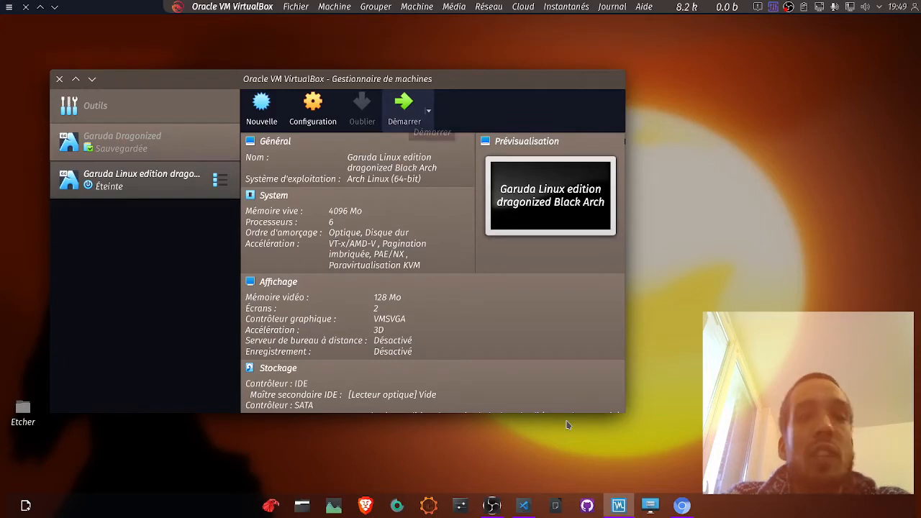
Switch to Chromium and review the Garuda installation notes on manual partitioning, useful commands and post-installation tasks
left_click_drag(456, 84, 476, 81)
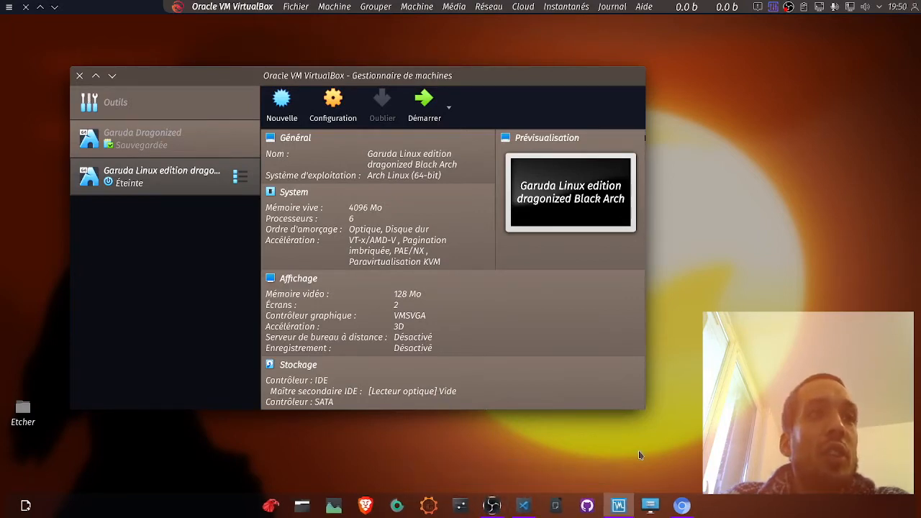
left_click(681, 505)
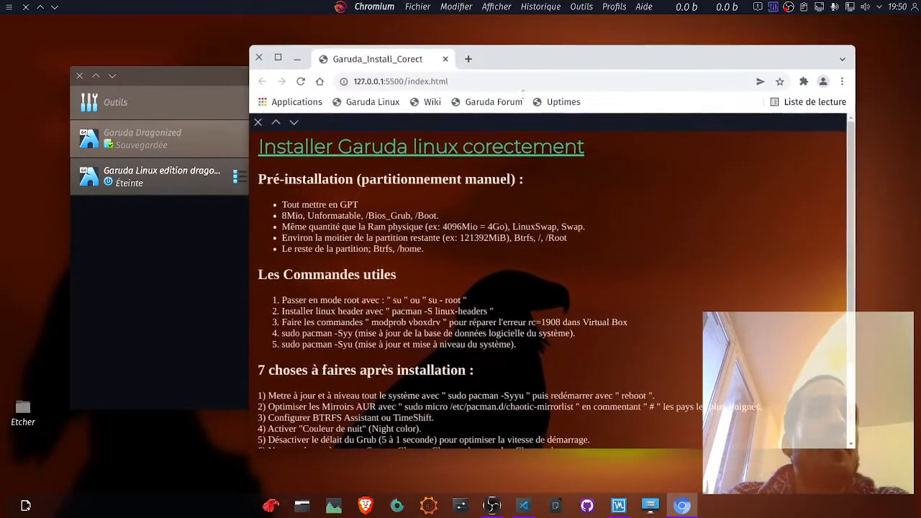
scroll(655, 332, "down", 3)
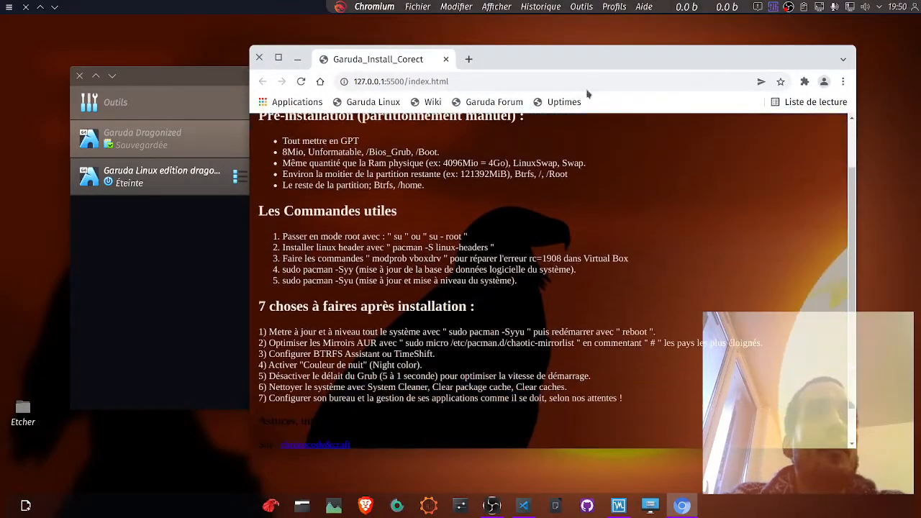
left_click_drag(579, 56, 558, 2)
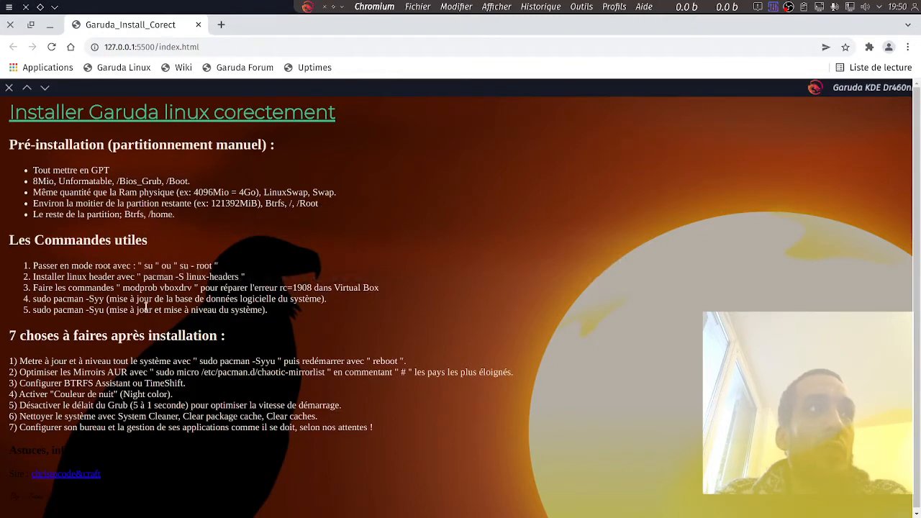
scroll(247, 329, "down", 1)
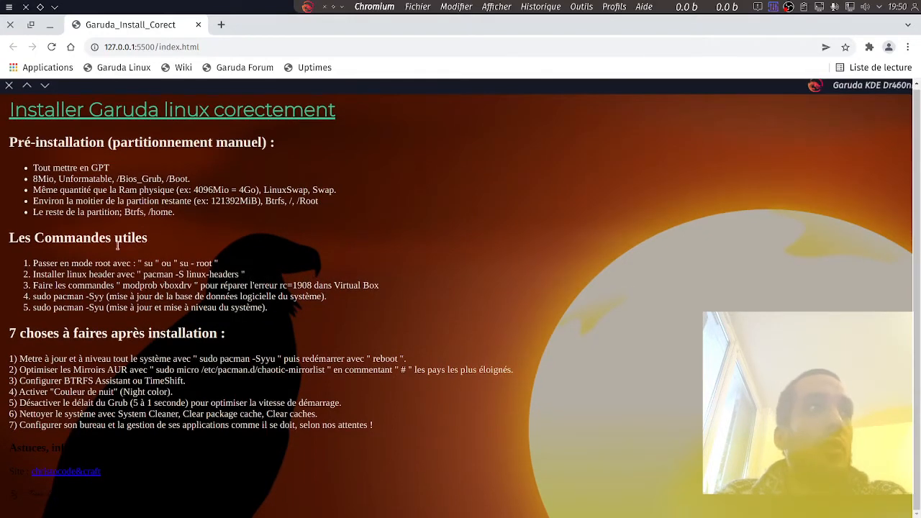
scroll(267, 421, "up", 1)
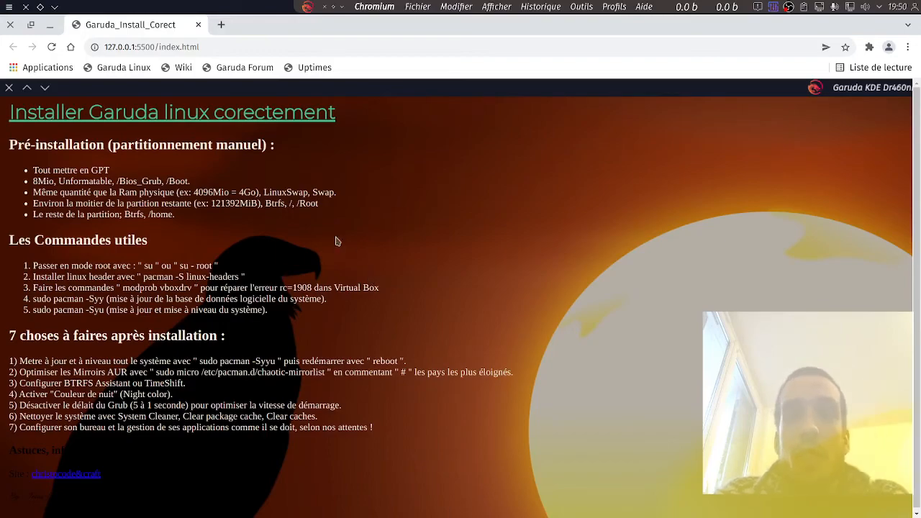
double_click(286, 32)
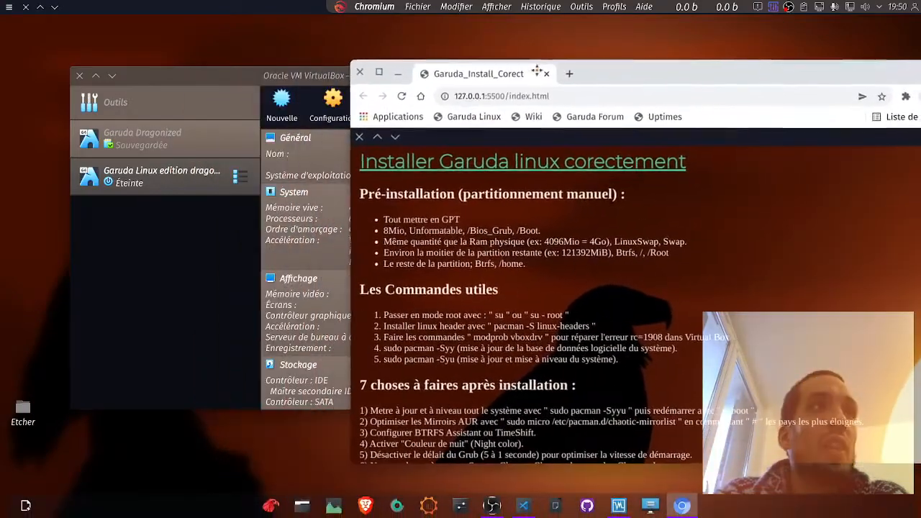
Return to VirtualBox beside the installation notes and open the new machine's storage settings
mouse_move(277, 82)
left_mouse_down()
mouse_move(239, 78)
mouse_move(264, 74)
left_mouse_up()
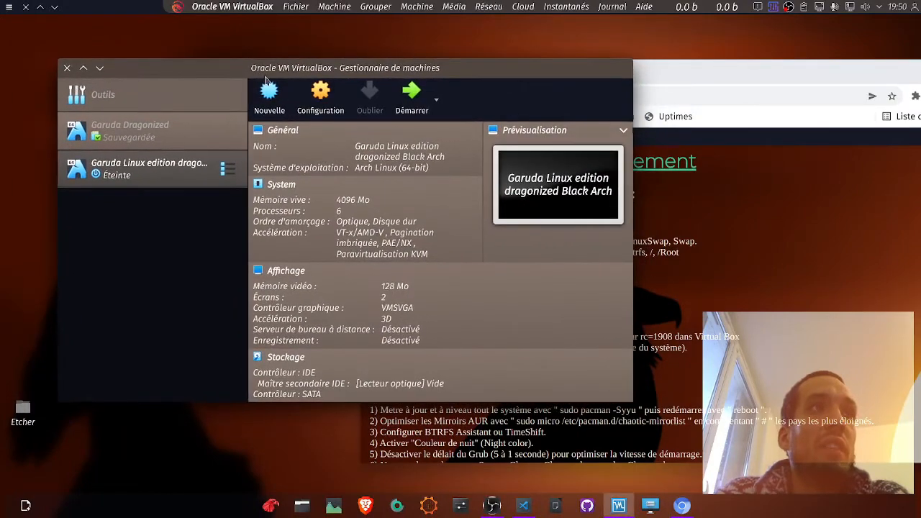
left_click_drag(674, 84, 694, 84)
left_click(382, 175)
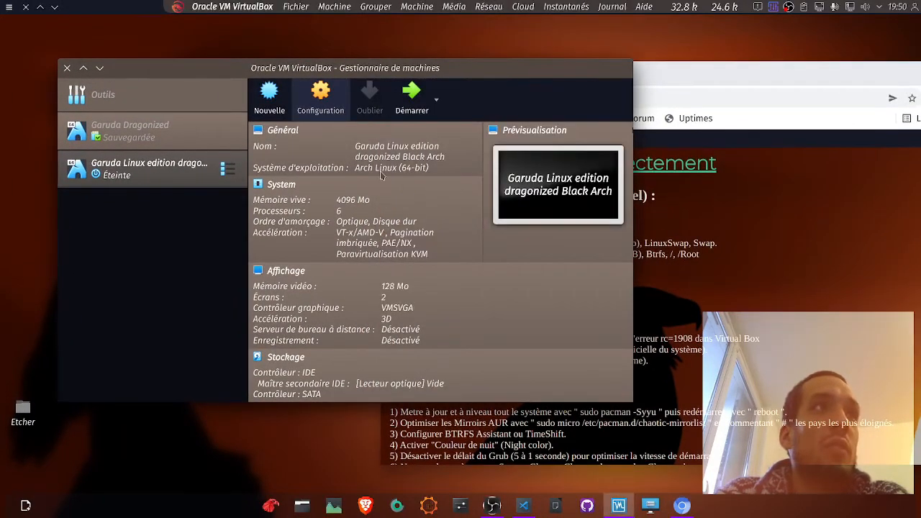
left_click(320, 97)
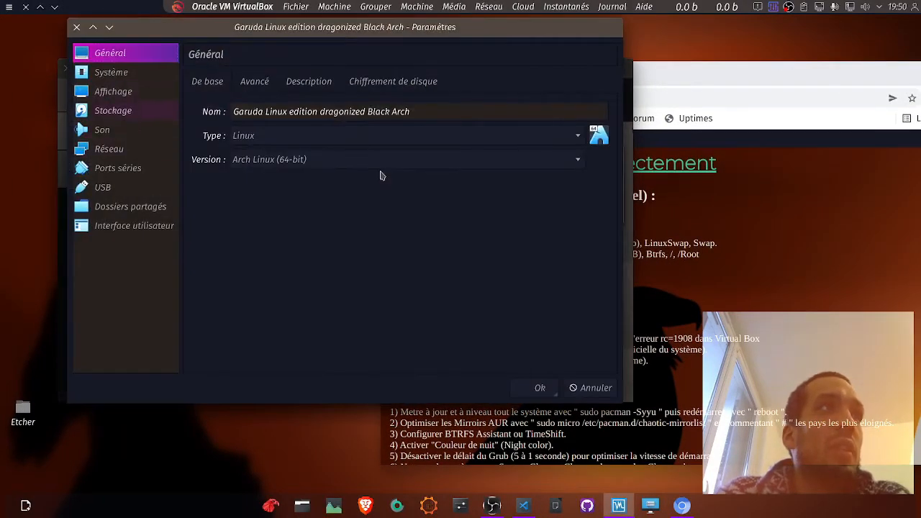
left_click(113, 91)
left_click(113, 110)
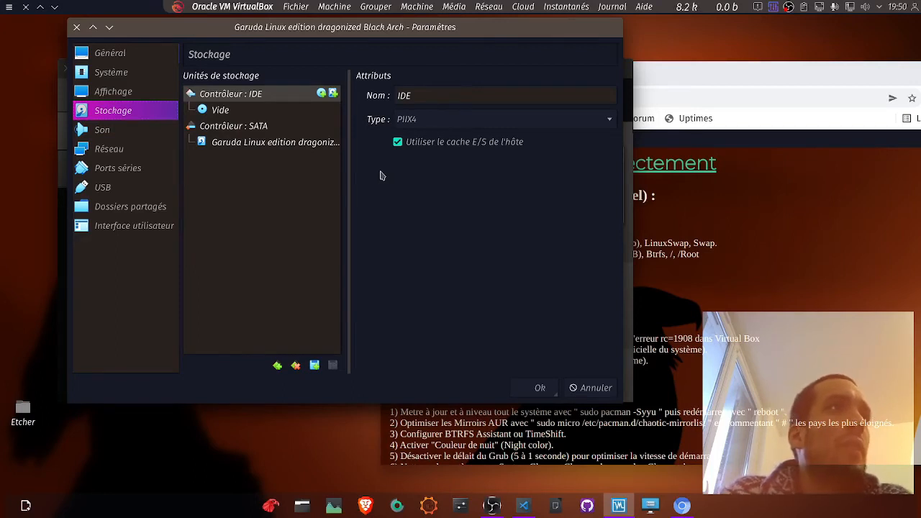
Attach garuda-dr460nized-linux-zen-220308.iso to the empty optical drive of the IDE controller
key("Down")
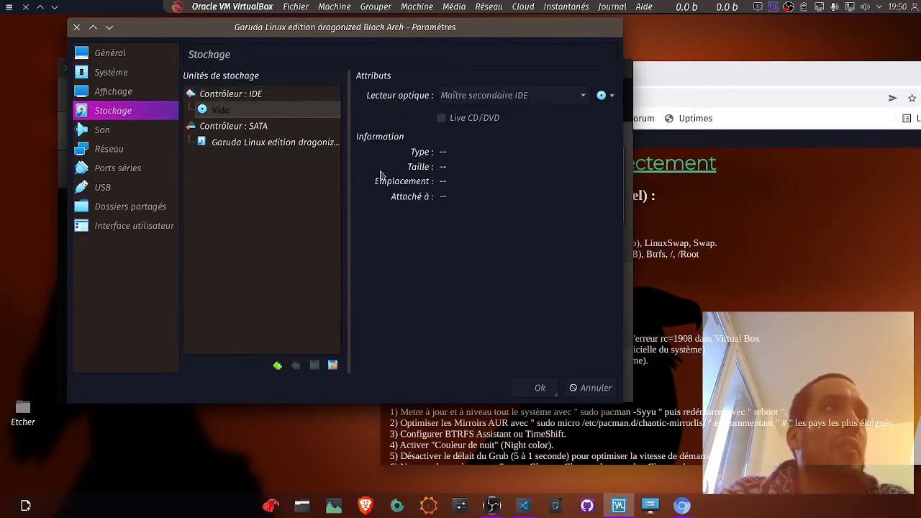
key("Down")
key("Down")
key("Up")
key("Up")
key("Tab")
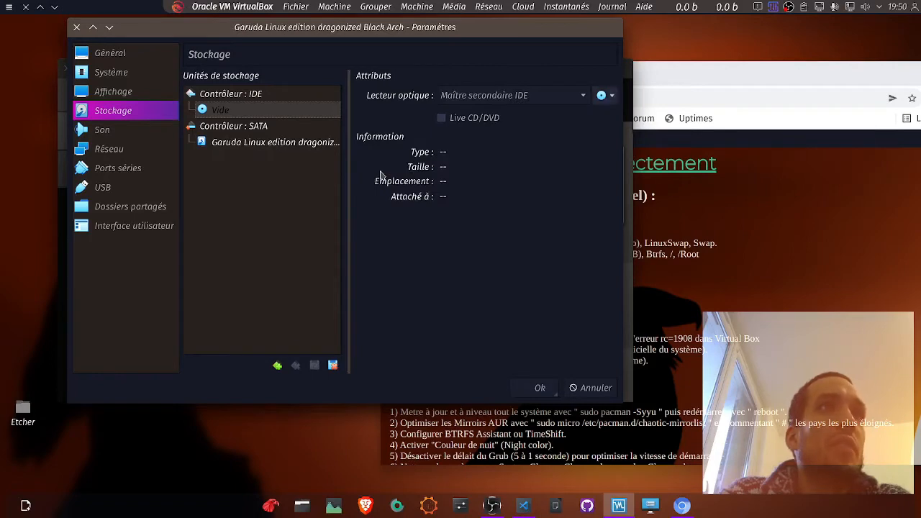
key("space")
key("Return")
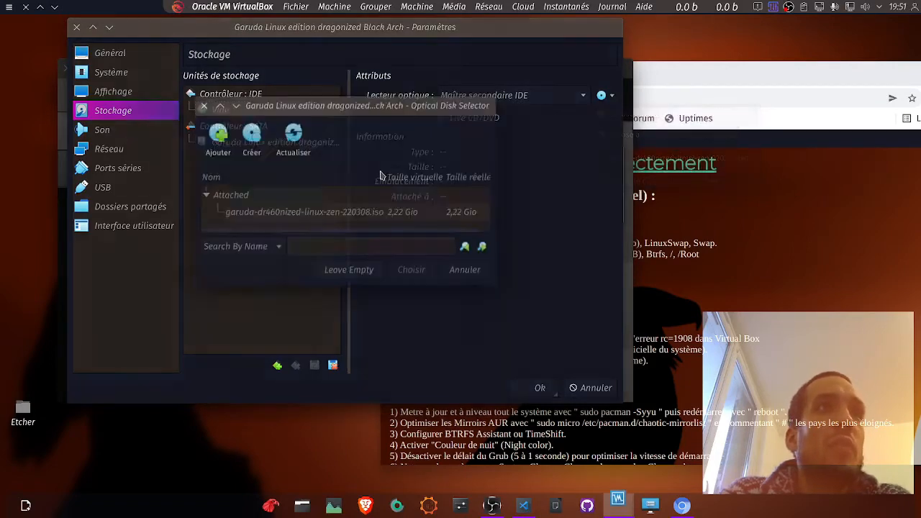
left_click_drag(354, 106, 473, 150)
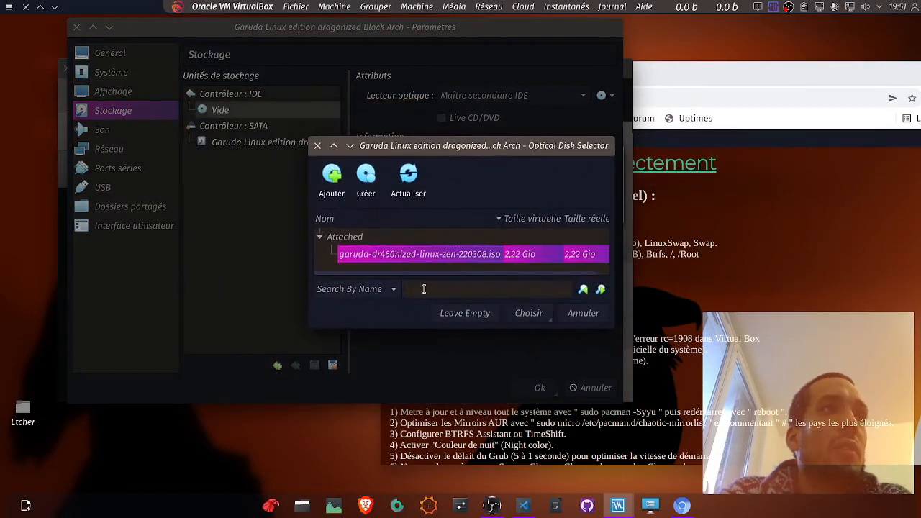
left_click(519, 323)
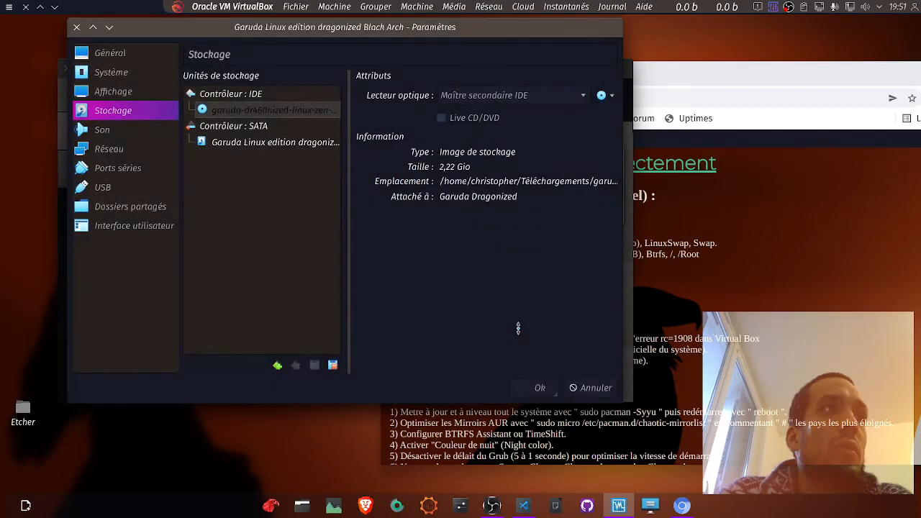
left_click(281, 142)
left_click(282, 112)
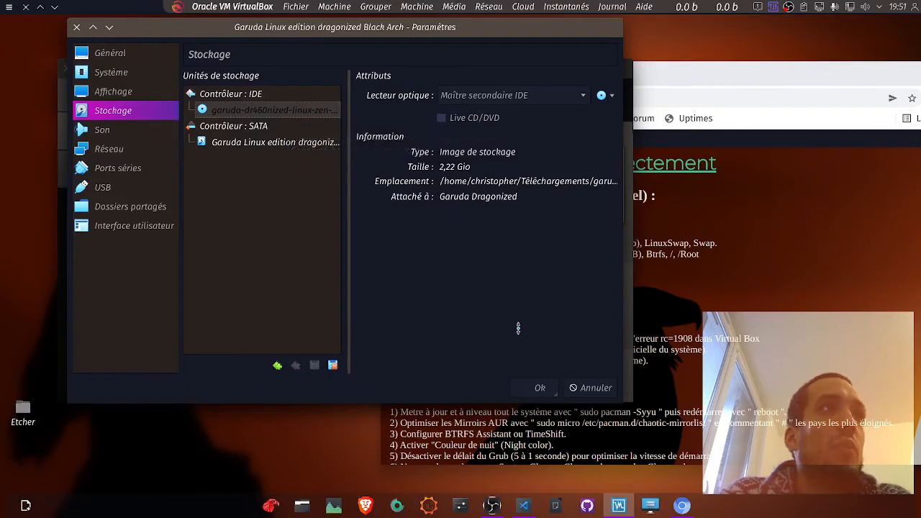
Disable the machine's sound and set network adapter 1 to bridged access (Accès par pont)
left_click(103, 130)
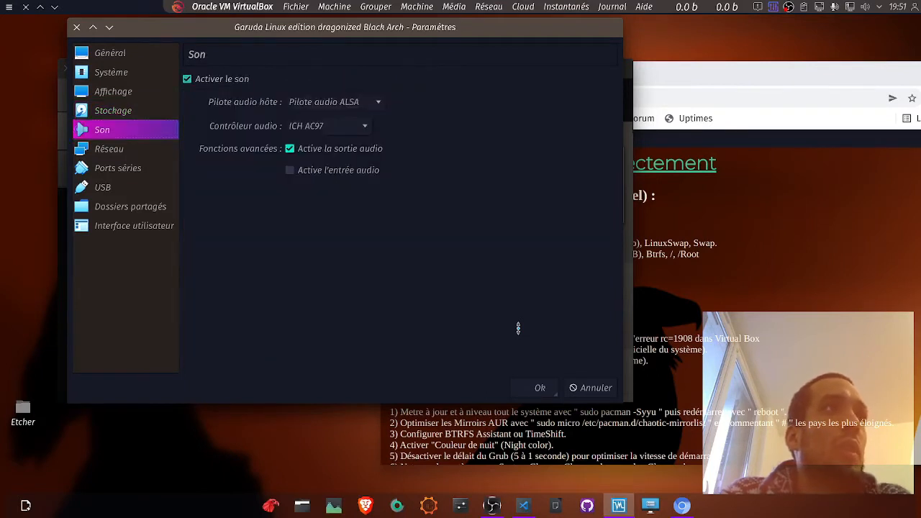
left_click(187, 79)
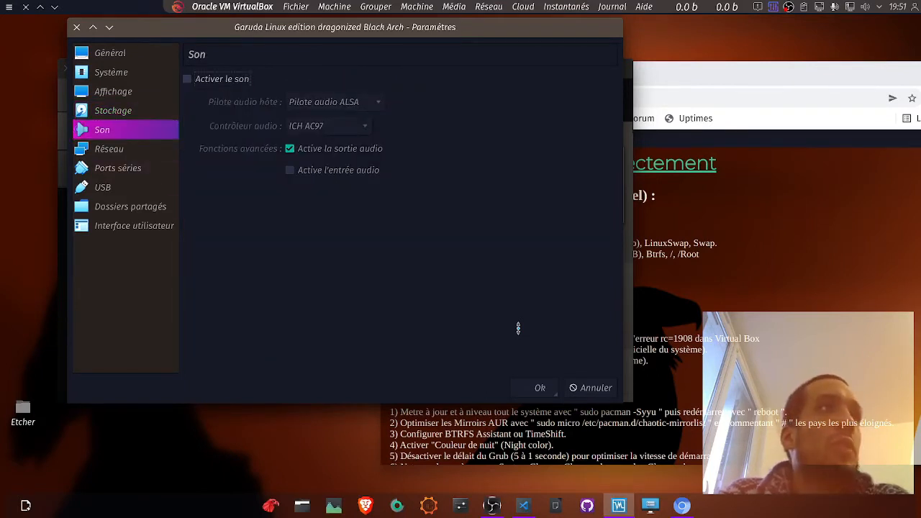
left_click(109, 149)
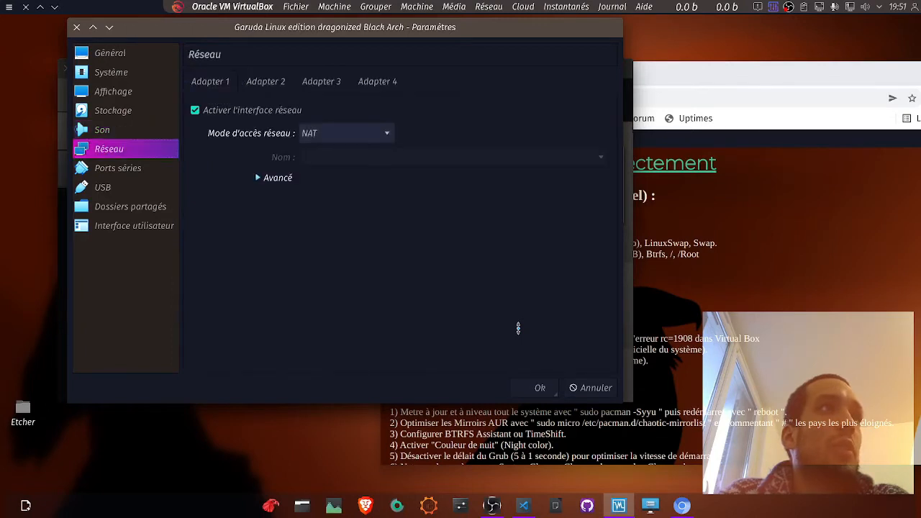
left_click(344, 134)
left_click(332, 154)
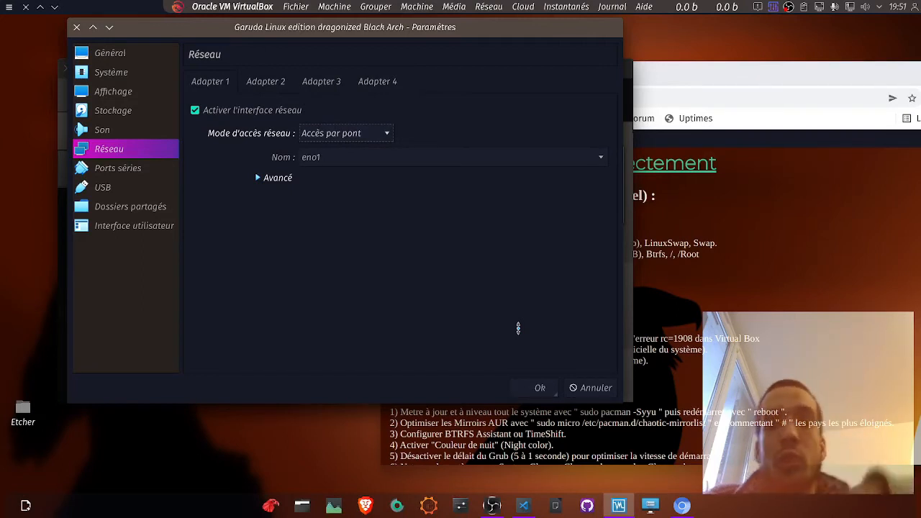
Check the serial port, USB, shared folder and user interface settings, then save the machine's configuration
left_click(119, 168)
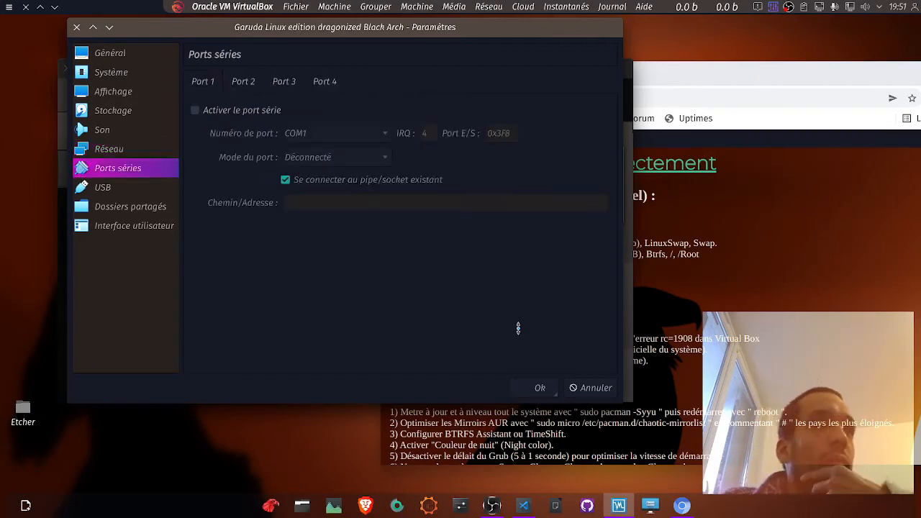
left_click(102, 187)
left_click(130, 207)
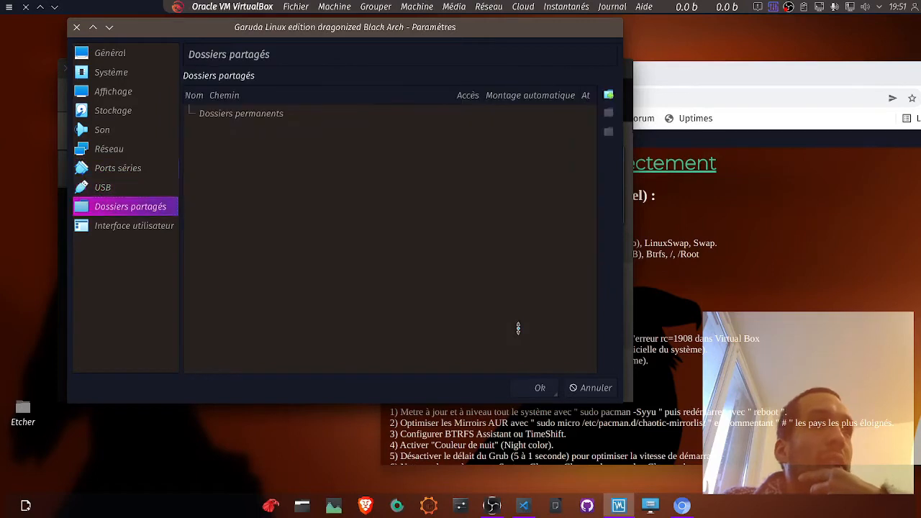
left_click(134, 226)
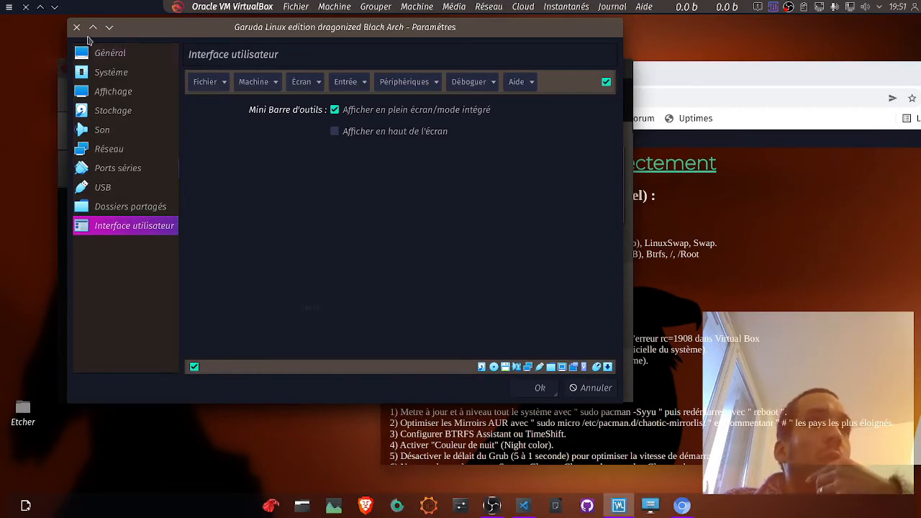
left_click(523, 387)
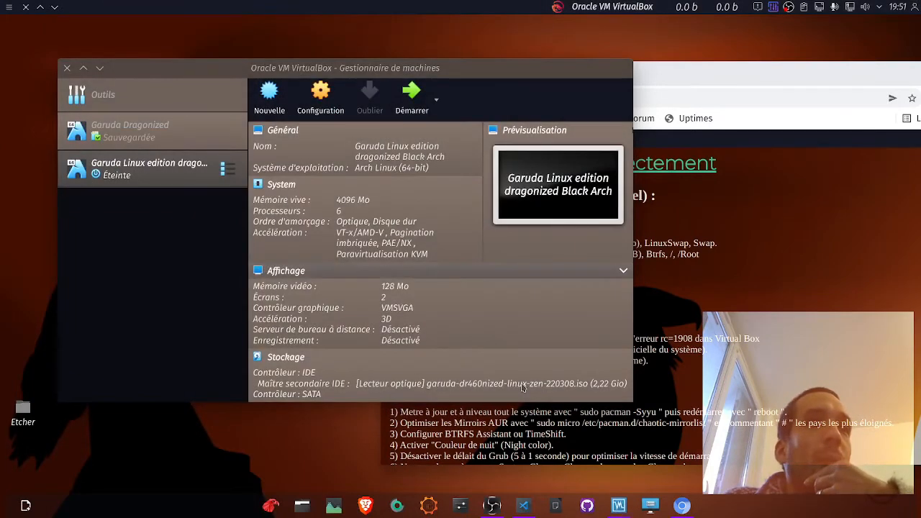
Switch to the notes in Chromium and examine the modprob vboxdrv command for VirtualBox error rc=1908
left_click_drag(348, 75, 439, 111)
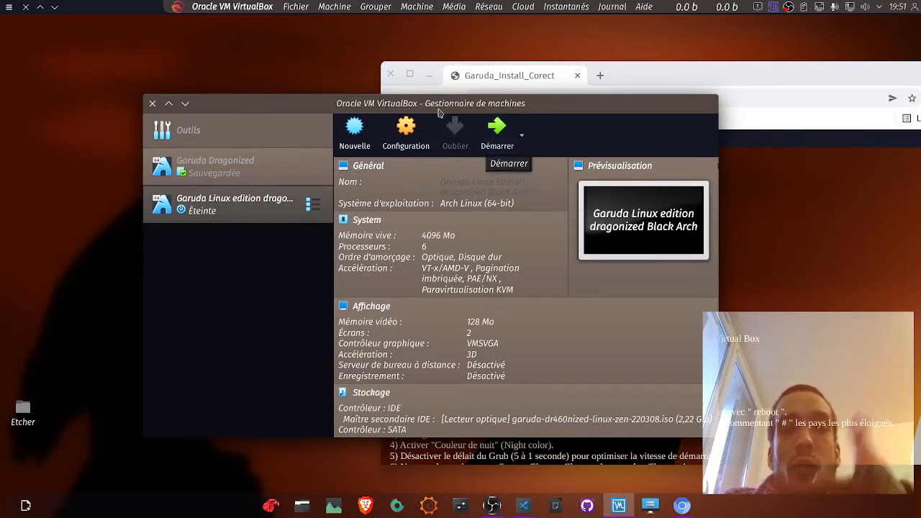
left_click(675, 75)
left_click_drag(675, 74, 554, 2)
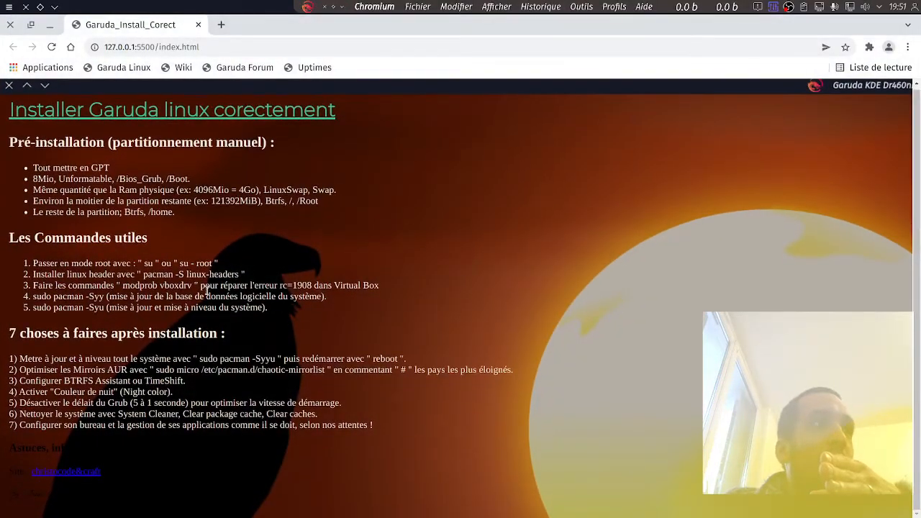
left_click_drag(277, 287, 313, 287)
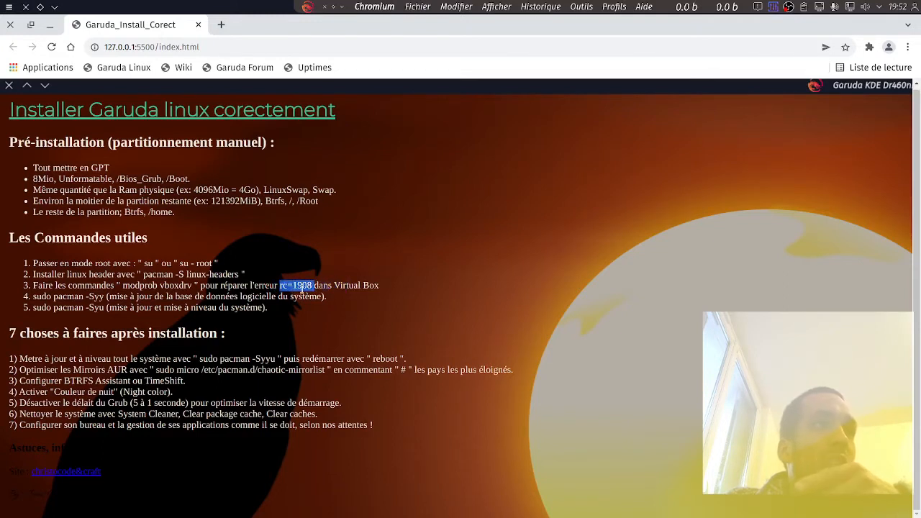
left_click(303, 286)
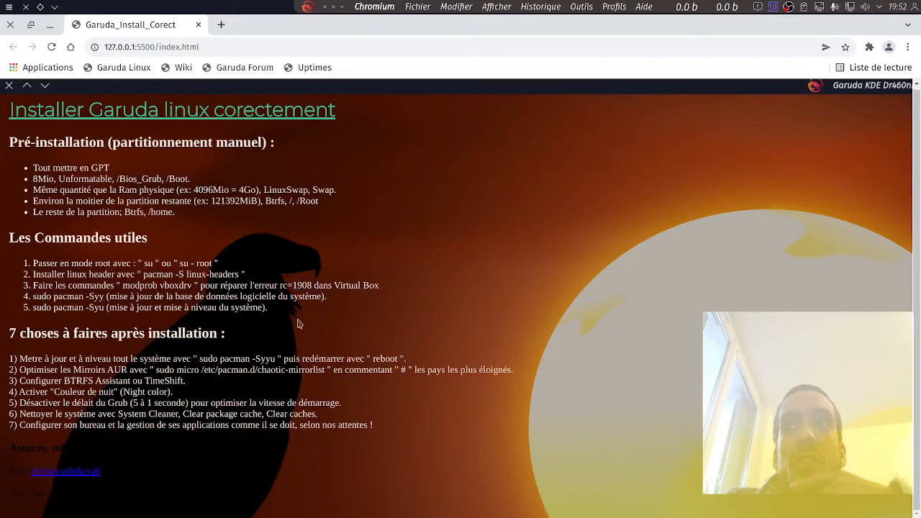
Minimise the Chromium notes and the VirtualBox manager, and open a Konsole terminal
double_click(392, 37)
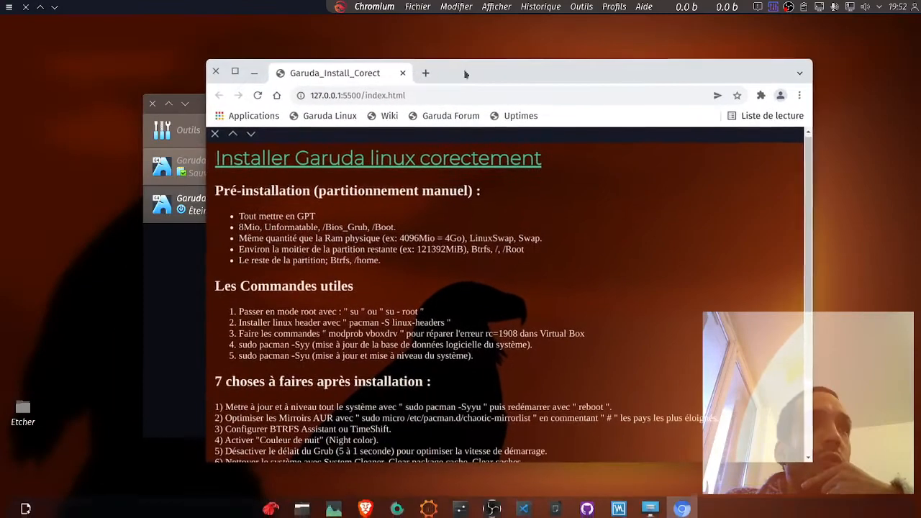
left_click(254, 73)
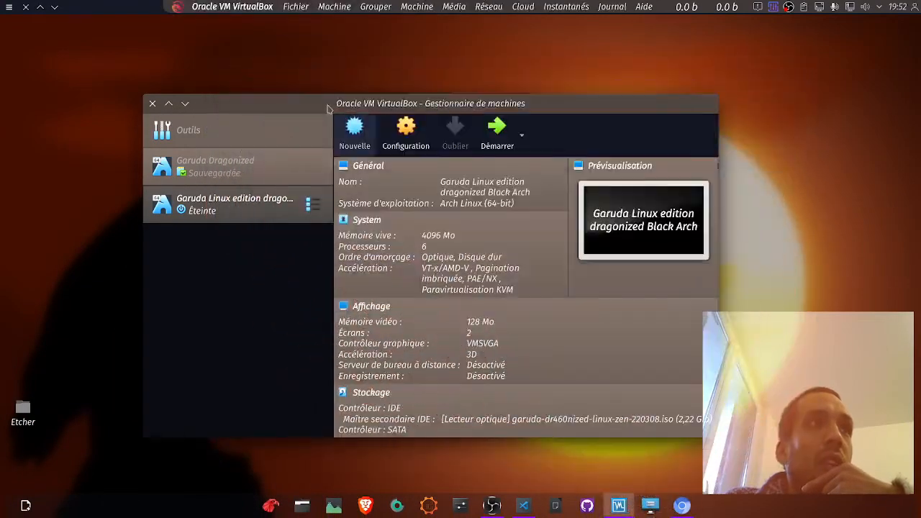
left_click_drag(389, 102, 427, 109)
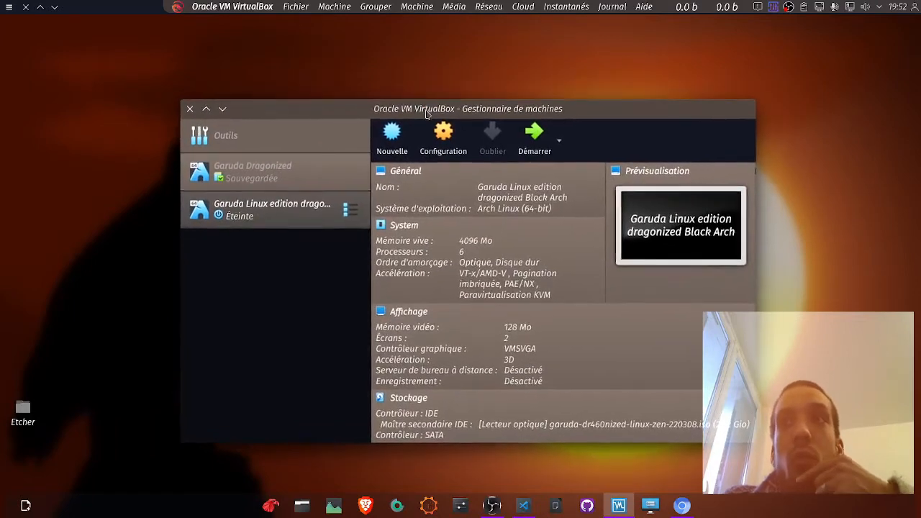
left_click(222, 109)
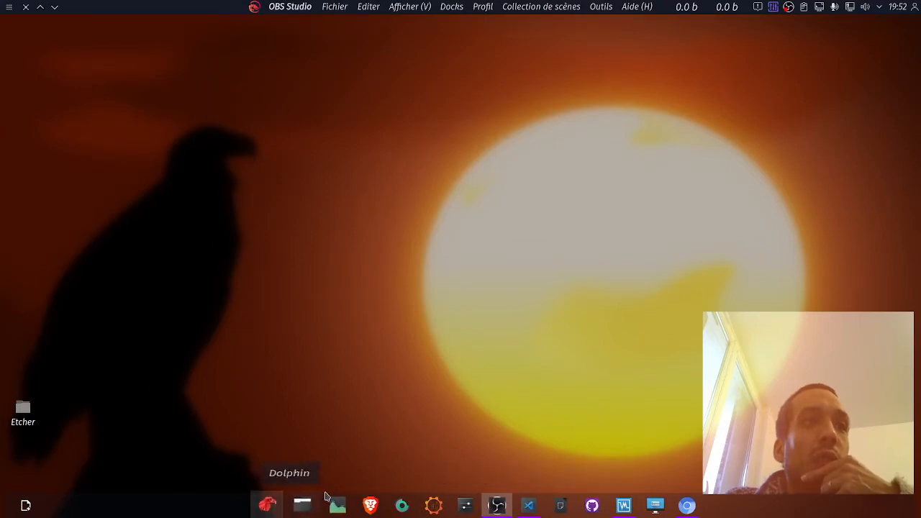
left_click(513, 338)
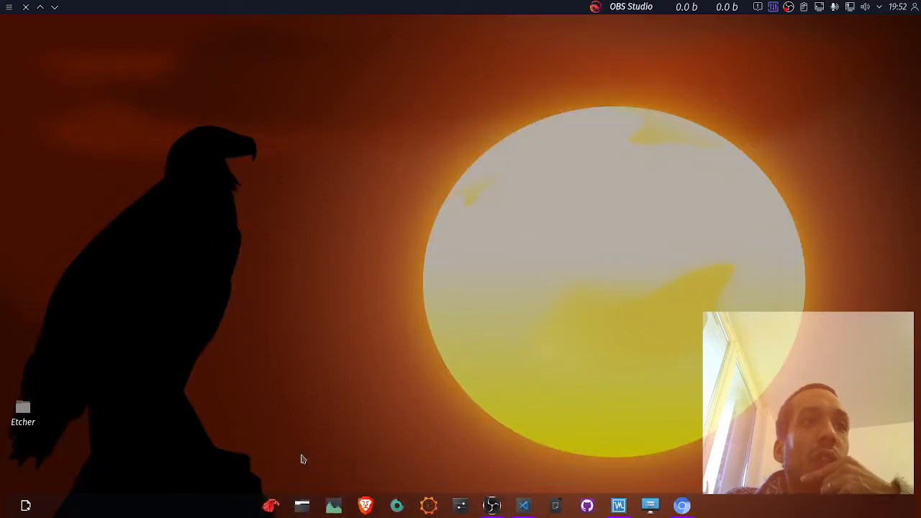
left_click(243, 496)
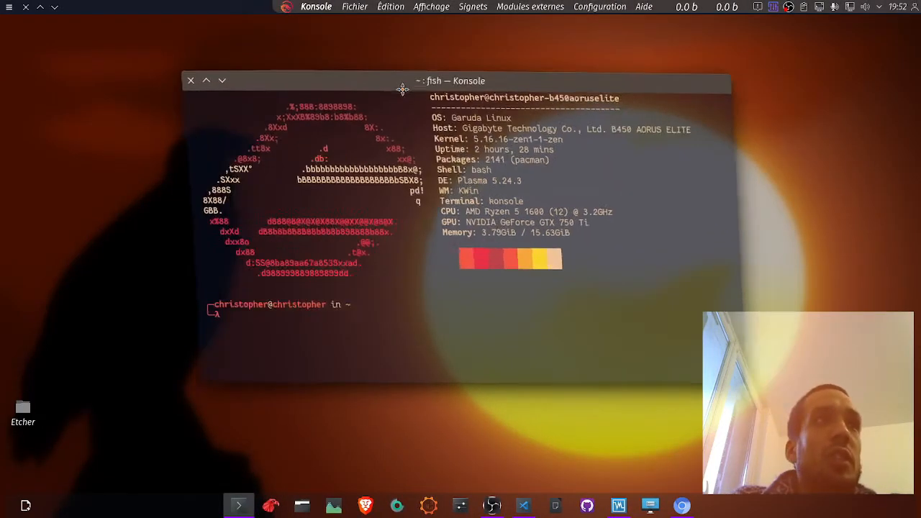
Bring the Chromium installation notes back and arrange them beside the Konsole terminal
key("alt+Tab")
key("Tab")
key("Tab")
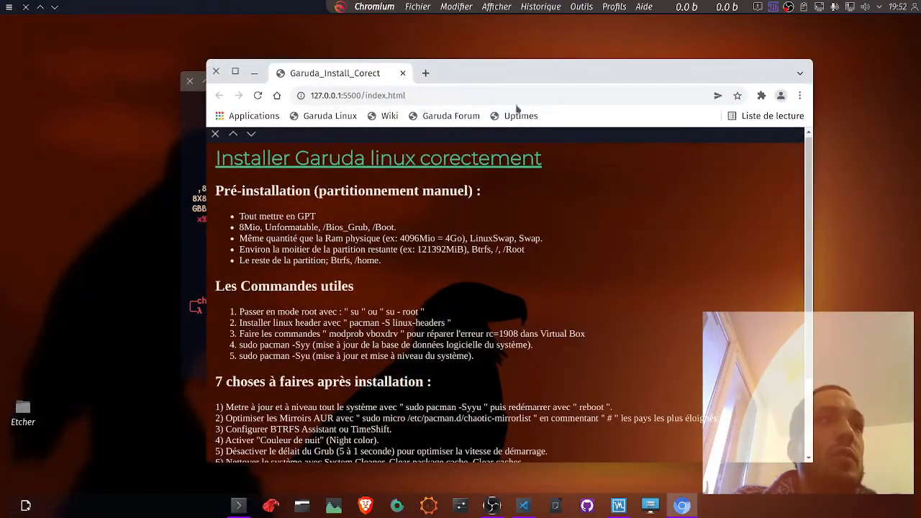
left_click_drag(505, 76, 557, 89)
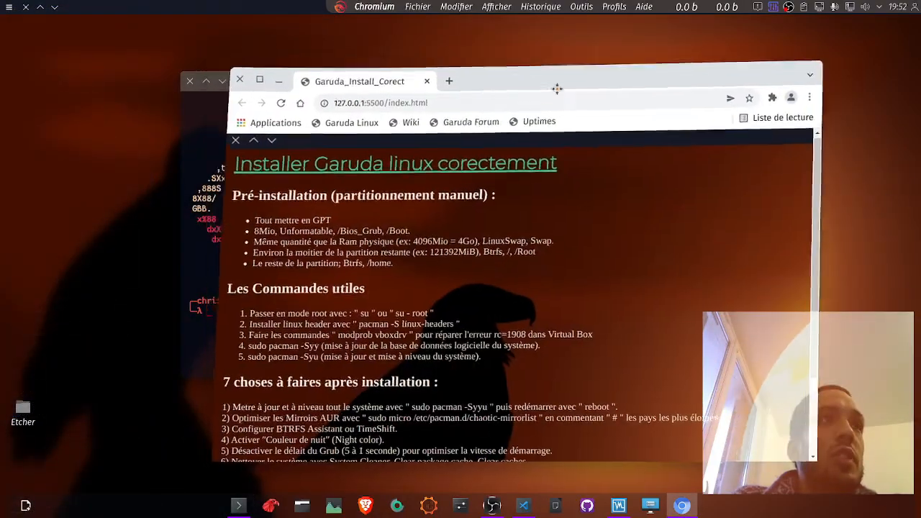
left_click_drag(533, 85, 688, 89)
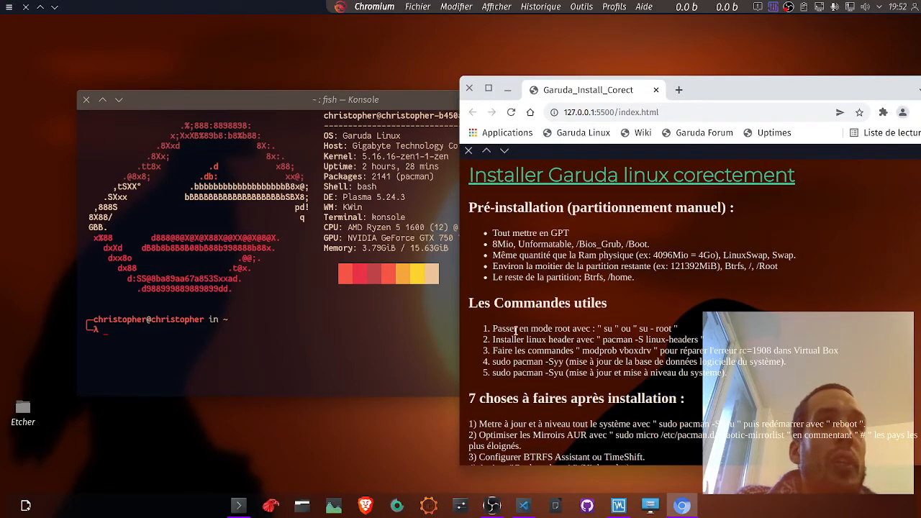
left_click_drag(337, 103, 310, 104)
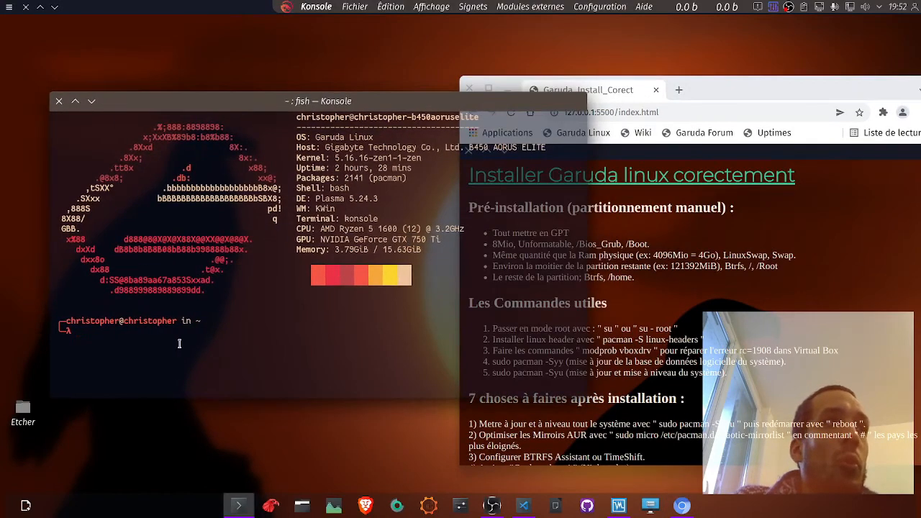
Switch the terminal session to root with su, entering the root password
type("sudo pacman -Syy")
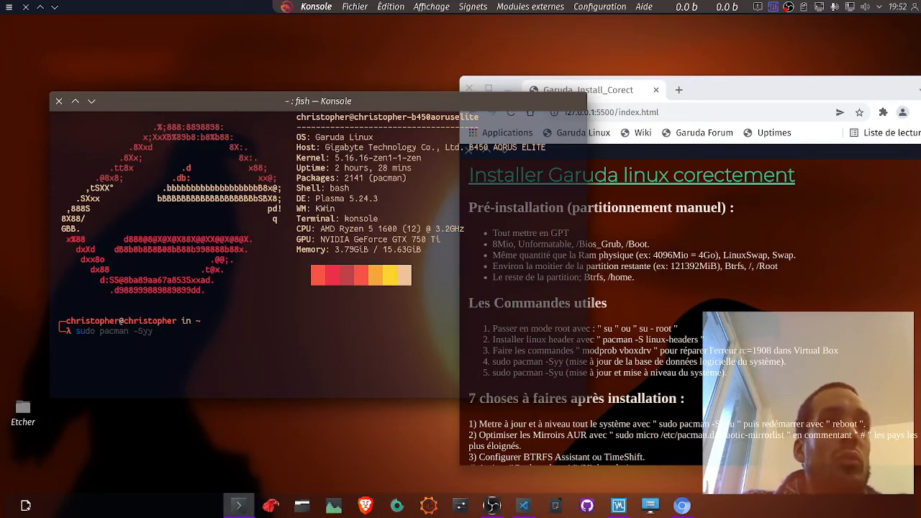
key("Return")
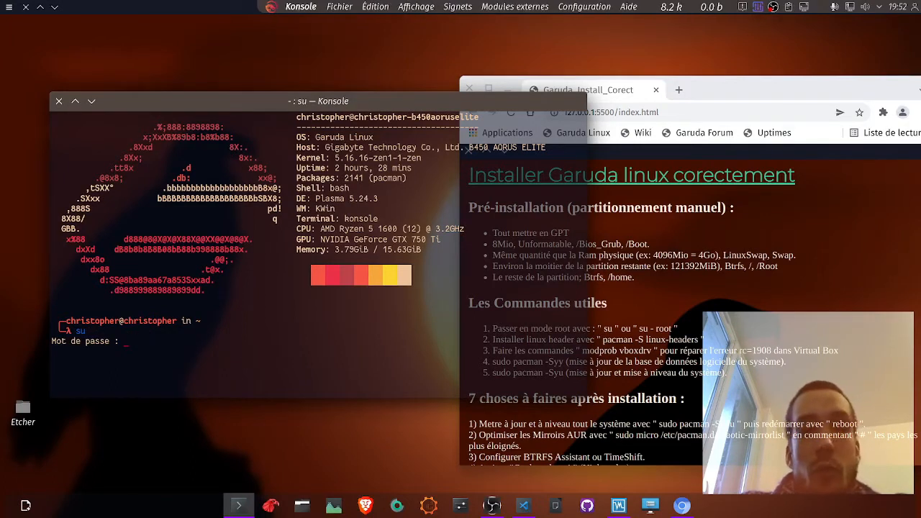
key("Return")
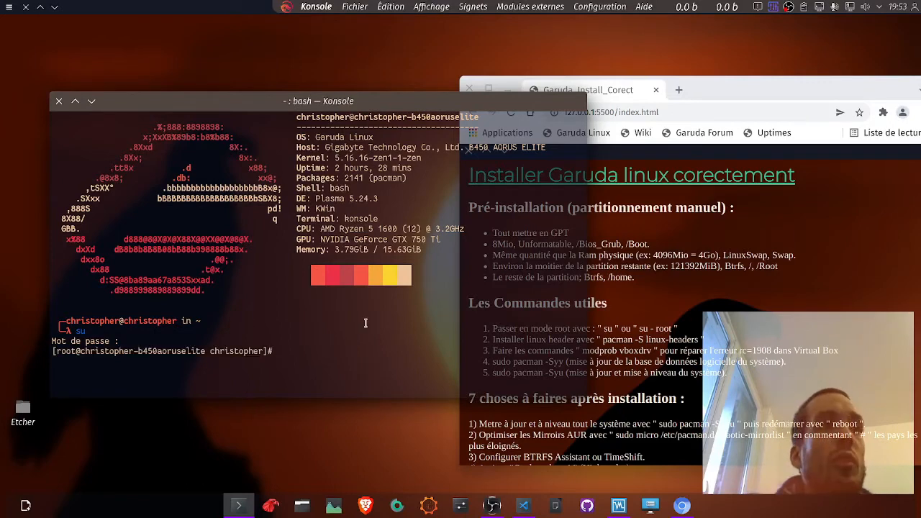
Copy the pacman -S linux-headers command from the Chromium notes and paste it at the root prompt in Konsole
left_click_drag(726, 77, 701, 67)
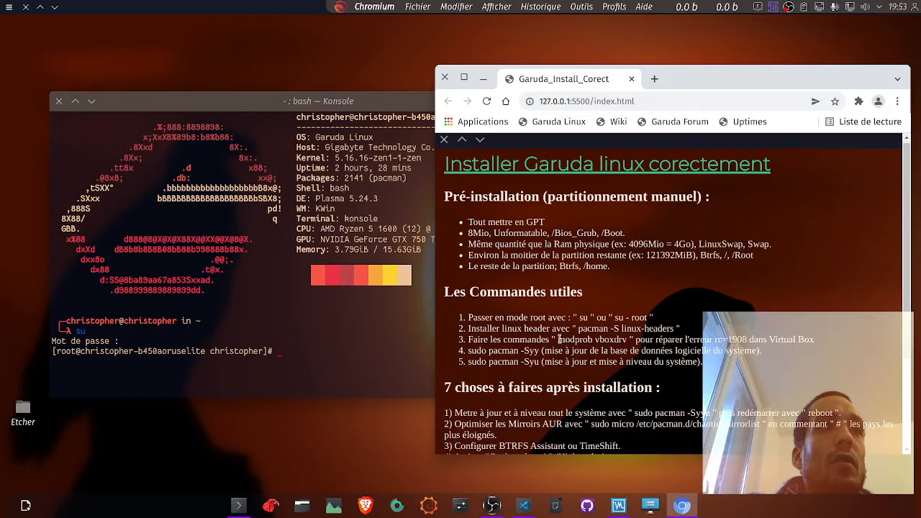
left_click_drag(556, 338, 627, 346)
left_click(620, 340)
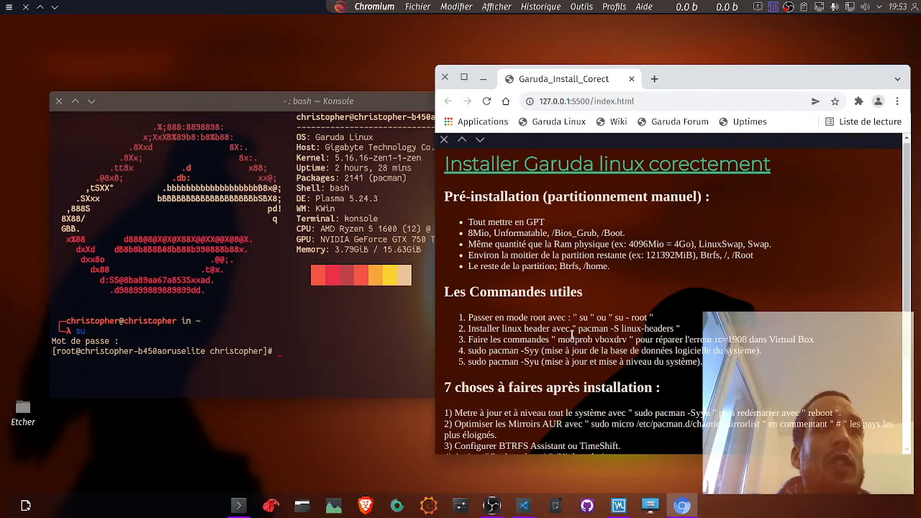
left_click_drag(578, 328, 660, 328)
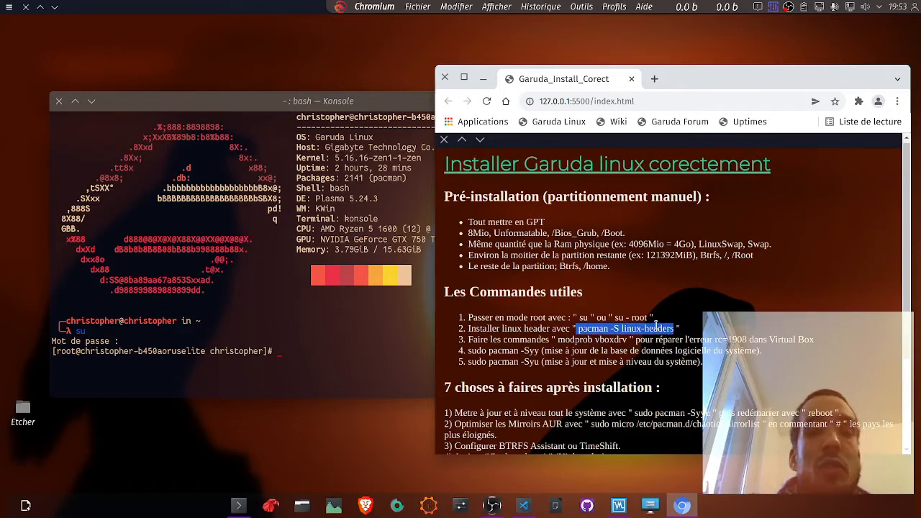
left_click(287, 354)
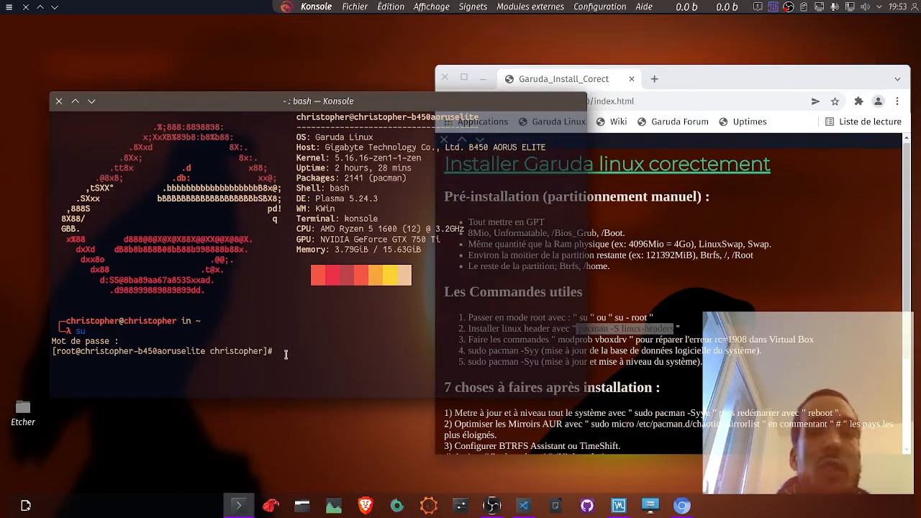
middle_click(287, 354)
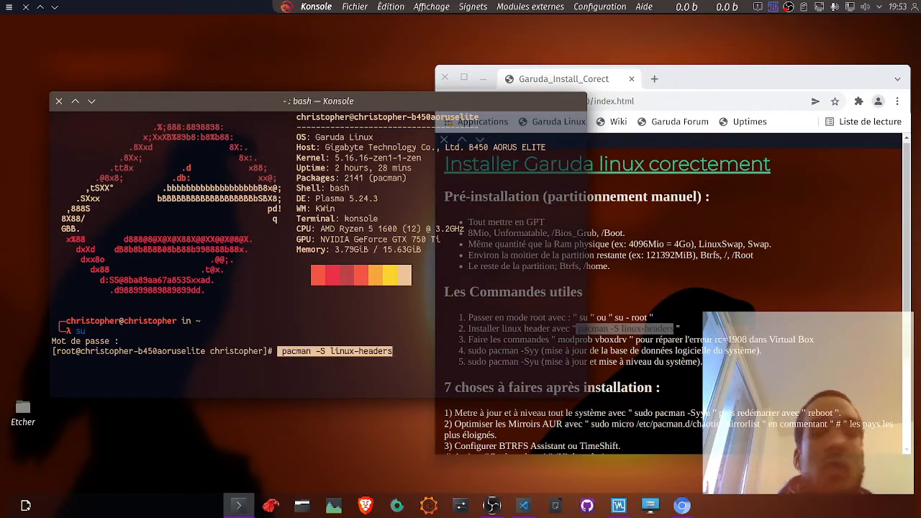
key("Right")
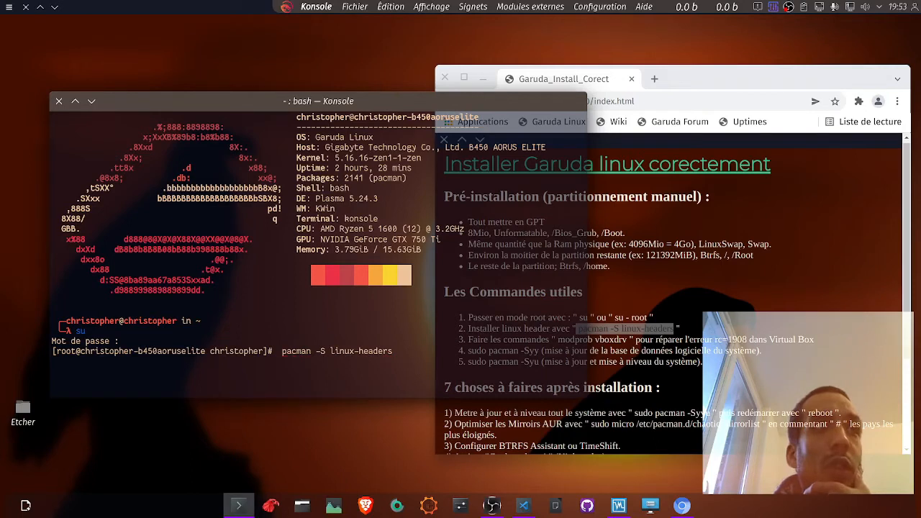
Erase the pasted pacman -S linux-headers command from the root prompt without running it
key("BackSpace")
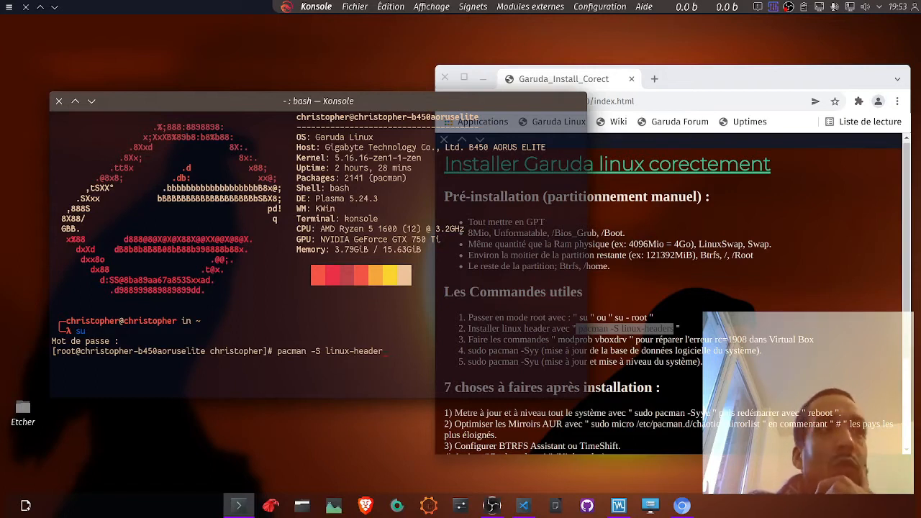
key("BackSpace")
key("BackSpace")
key("BackSpace")
key("BackSpace")
key("BackSpace")
key("BackSpace")
key("BackSpace")
key("BackSpace")
key("BackSpace")
key("BackSpace")
key("BackSpace")
key("BackSpace")
key("BackSpace")
key("BackSpace")
key("BackSpace")
key("BackSpace")
key("BackSpace")
key("BackSpace")
key("BackSpace")
key("BackSpace")
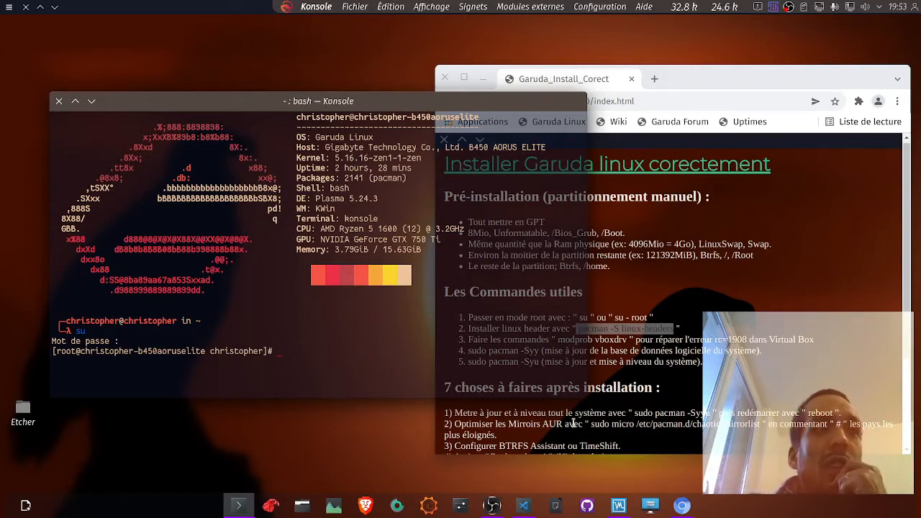
Copy the modprob vboxdrv command from the Chromium notes and paste it at the root prompt in Konsole
left_click(559, 339)
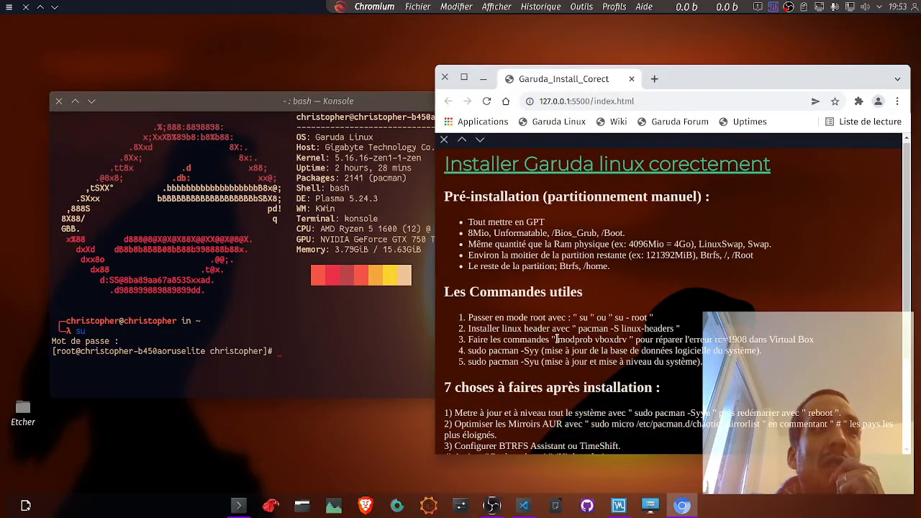
left_click_drag(557, 338, 627, 339)
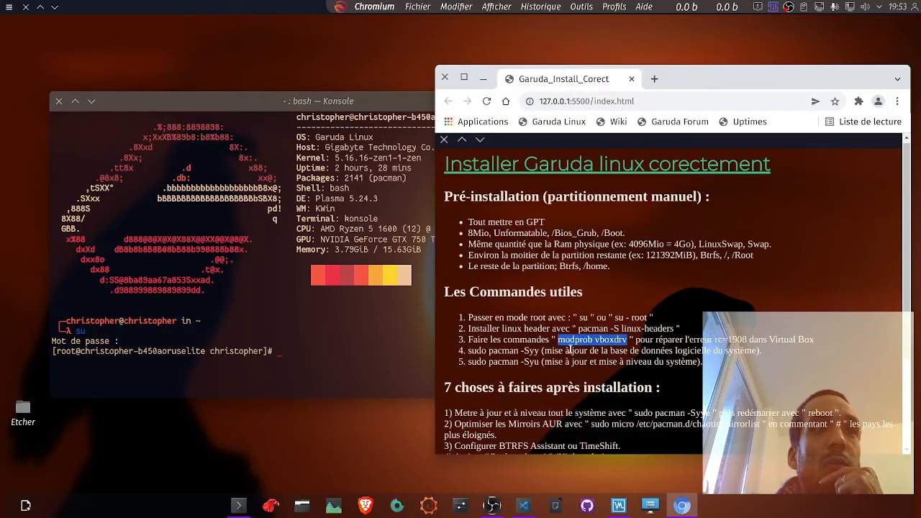
left_click(627, 340)
left_click_drag(557, 339, 628, 340)
key("ctrl+c")
left_click(279, 349)
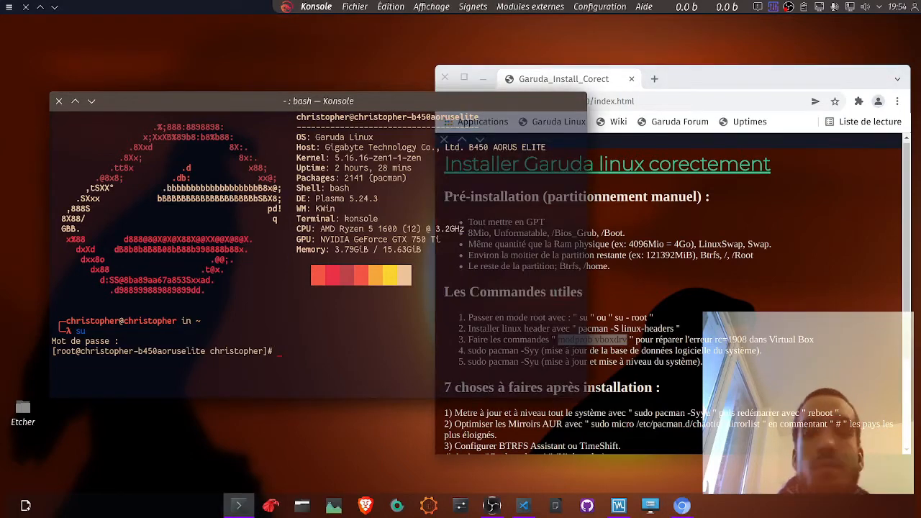
key("ctrl+shift+v")
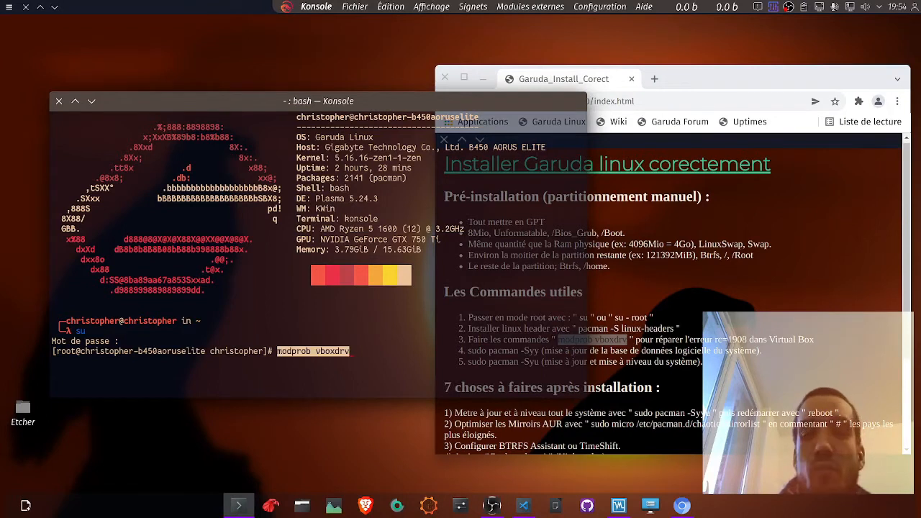
key("Return")
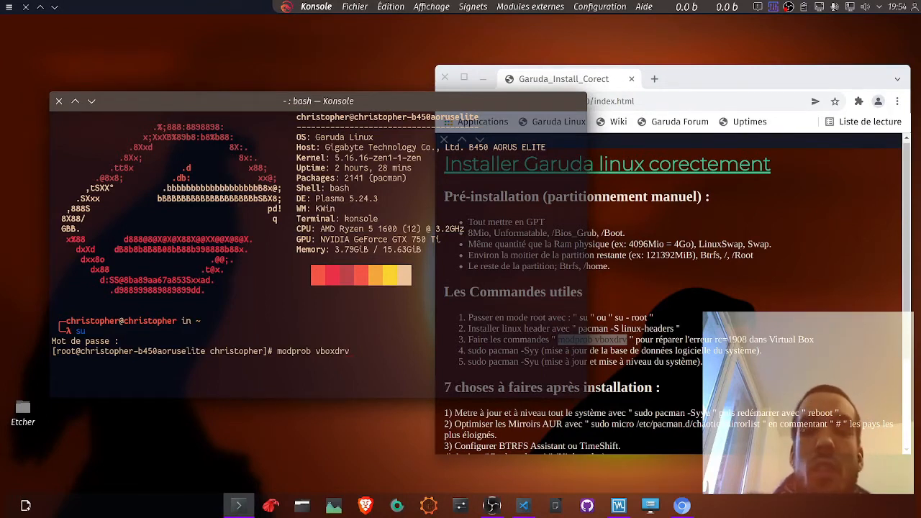
Erase the pasted modprob vboxdrv command from the root prompt
key("BackSpace")
key("BackSpace")
key("BackSpace")
key("BackSpace")
key("BackSpace")
key("BackSpace")
key("BackSpace")
key("BackSpace")
key("BackSpace")
key("BackSpace")
key("BackSpace")
key("BackSpace")
key("BackSpace")
key("BackSpace")
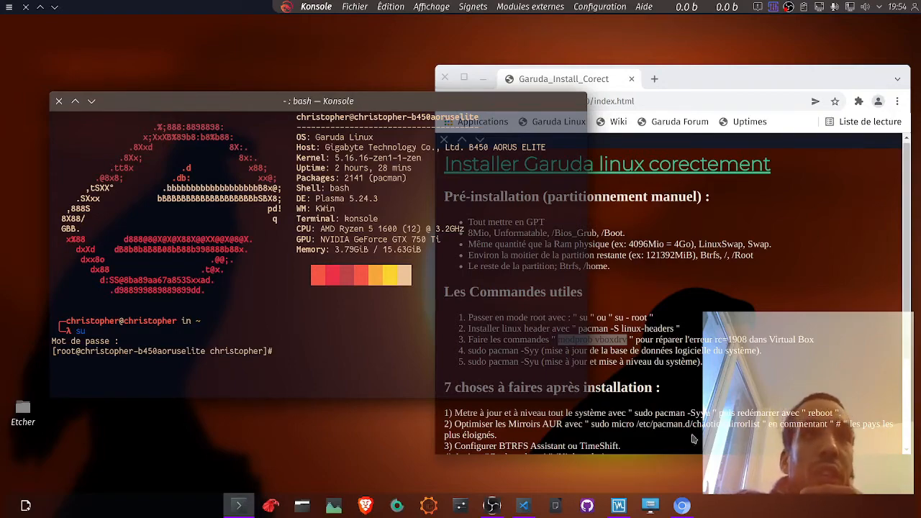
Minimise the Chromium installation notes so only the Konsole terminal remains on the desktop
left_click(693, 438)
left_click_drag(677, 85, 657, 95)
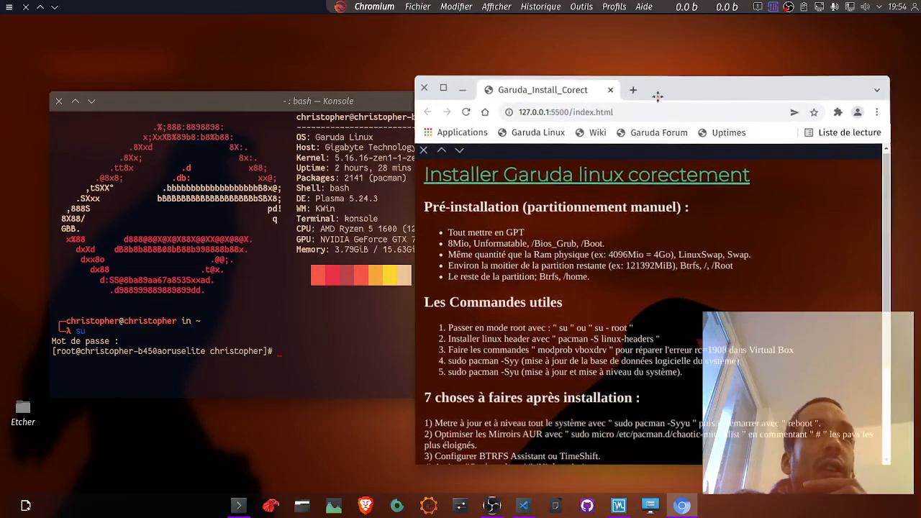
left_click(462, 89)
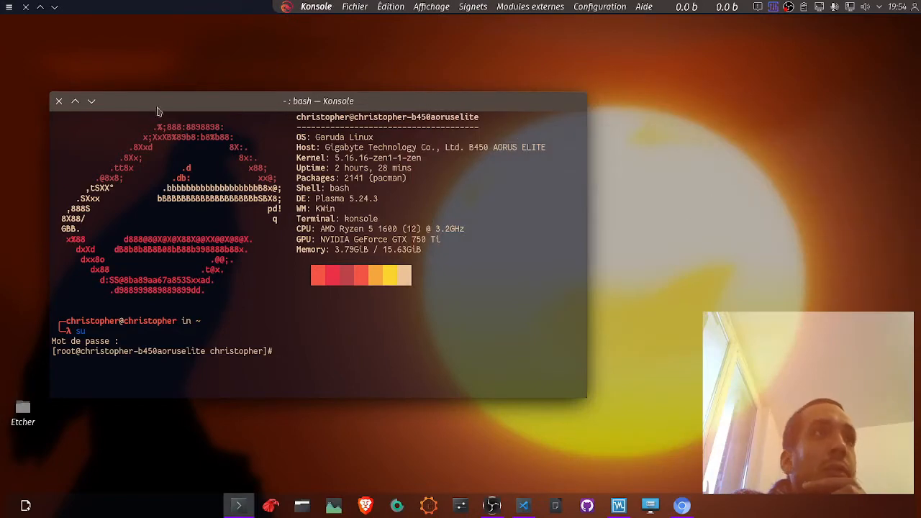
Leave the root session with exit, clear the terminal, and end the Konsole session with exit
left_click(59, 101)
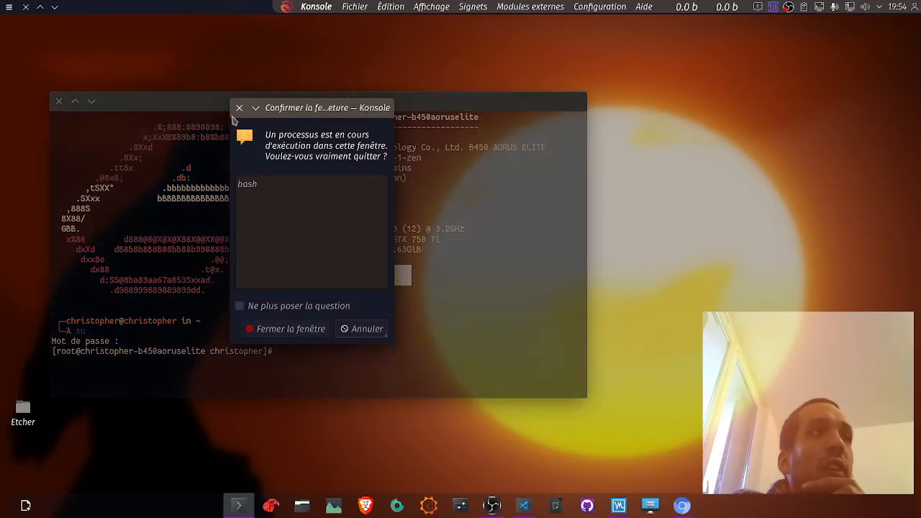
left_click(239, 108)
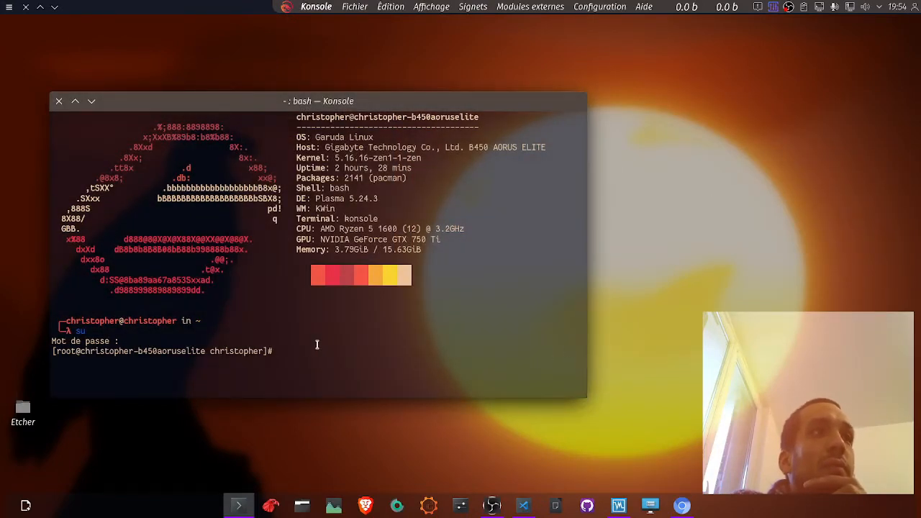
type("exit")
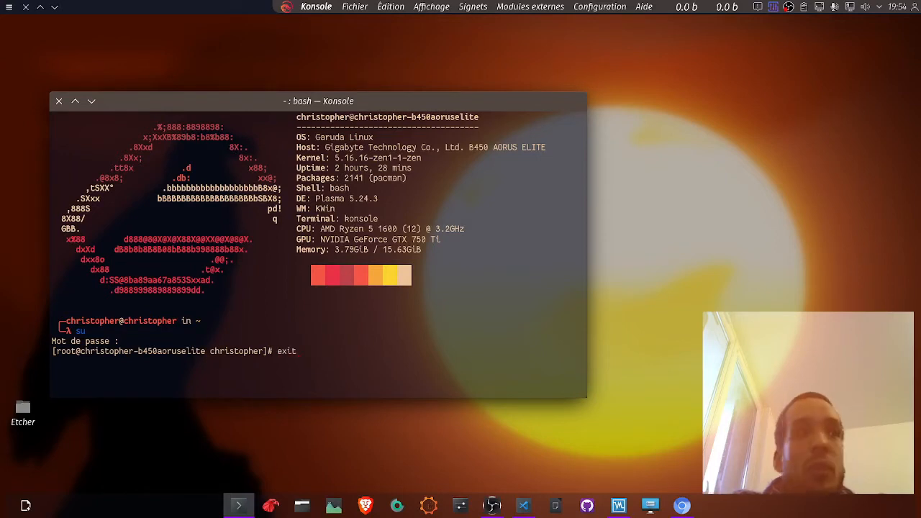
key("Return")
type("clear")
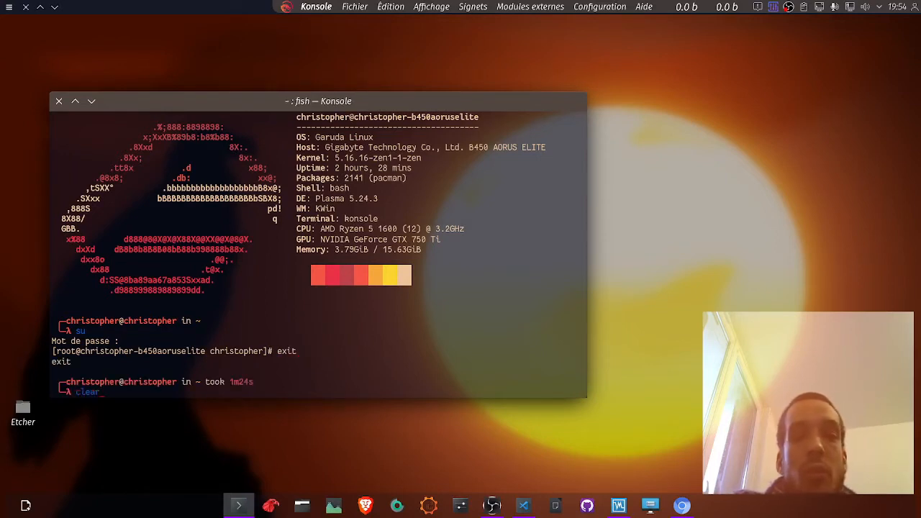
key("Return")
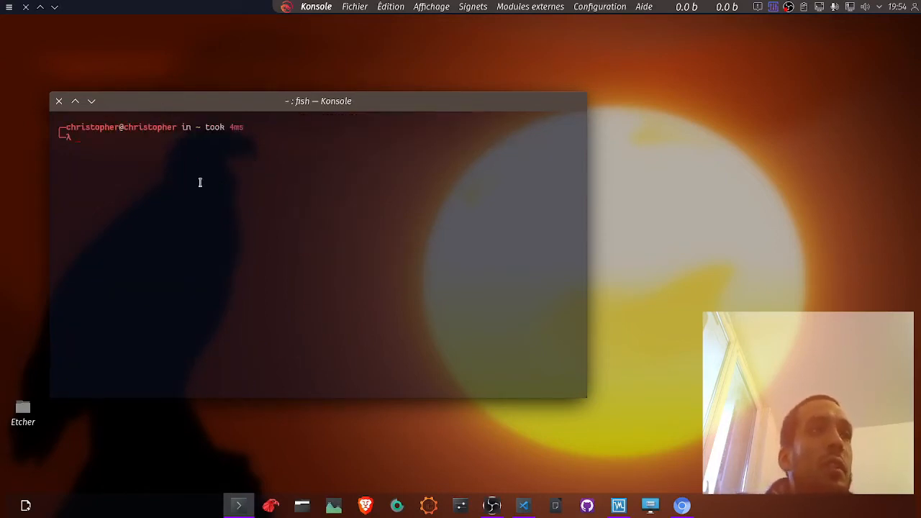
type("exit")
key("Return")
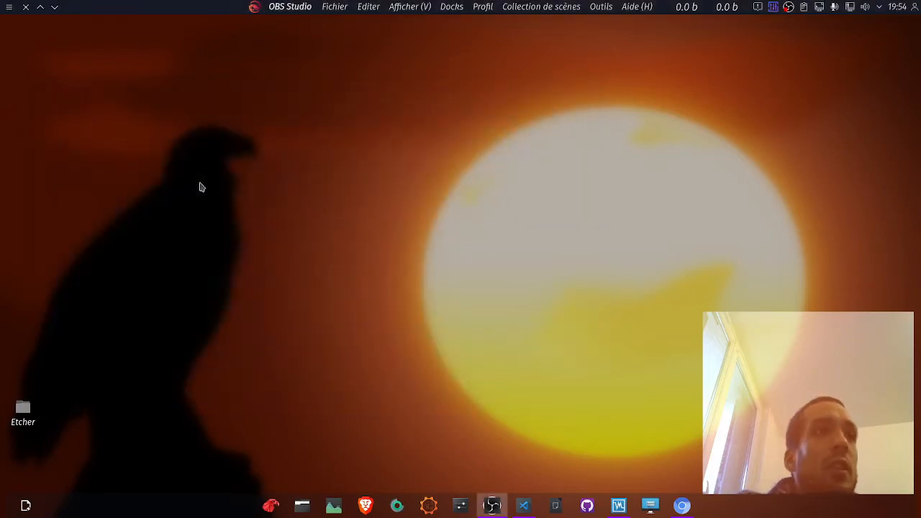
Switch to the VirtualBox machine's Garuda installer, return to the partitioning methods, view the disk erase option and reselect manual partitioning
left_click(619, 506)
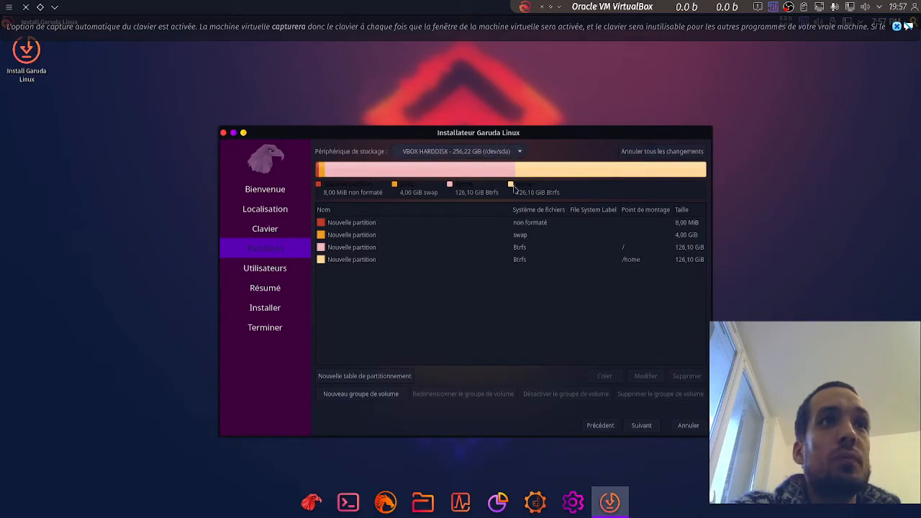
left_click(598, 425)
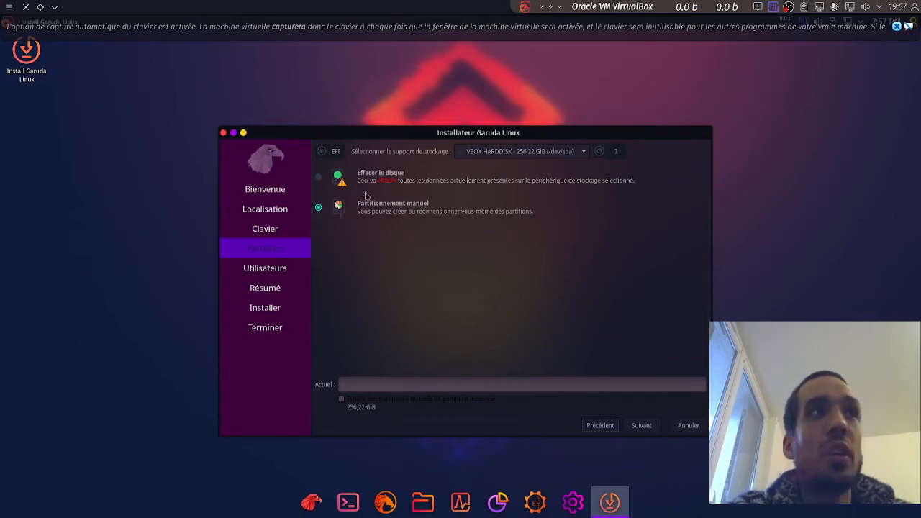
left_click(318, 176)
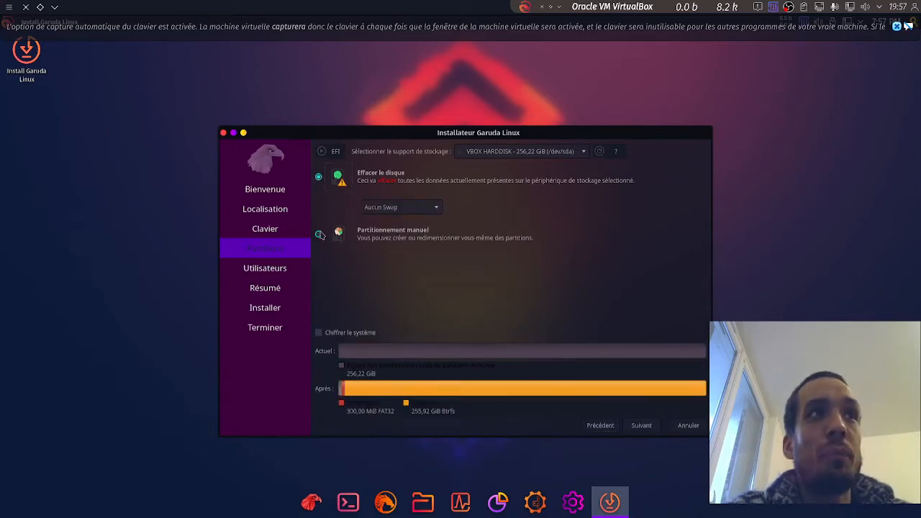
left_click(318, 234)
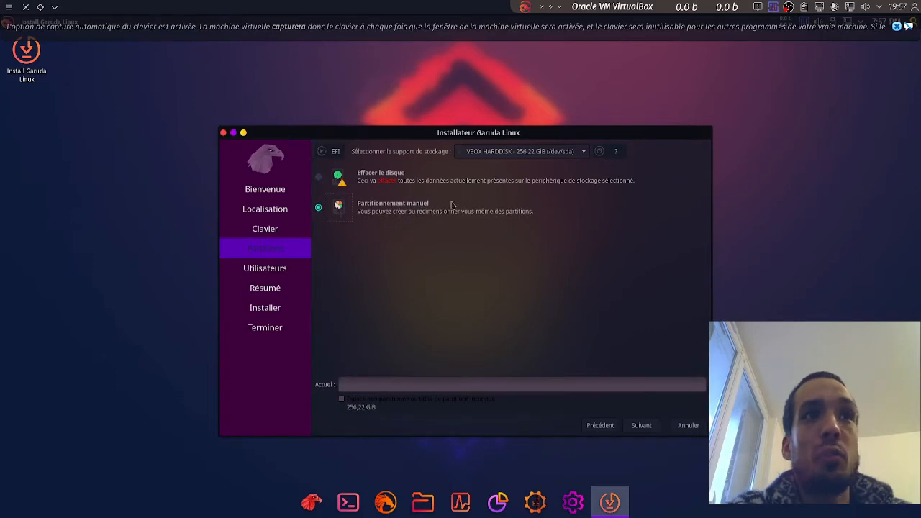
Proceed to manual partitioning and create a new GPT partition table on the VBOX HARDDISK
left_click(641, 428)
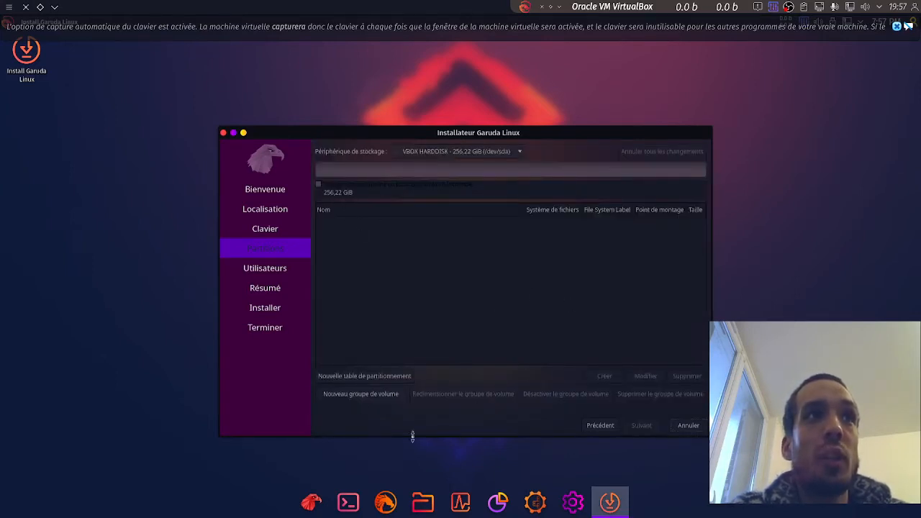
left_click(362, 377)
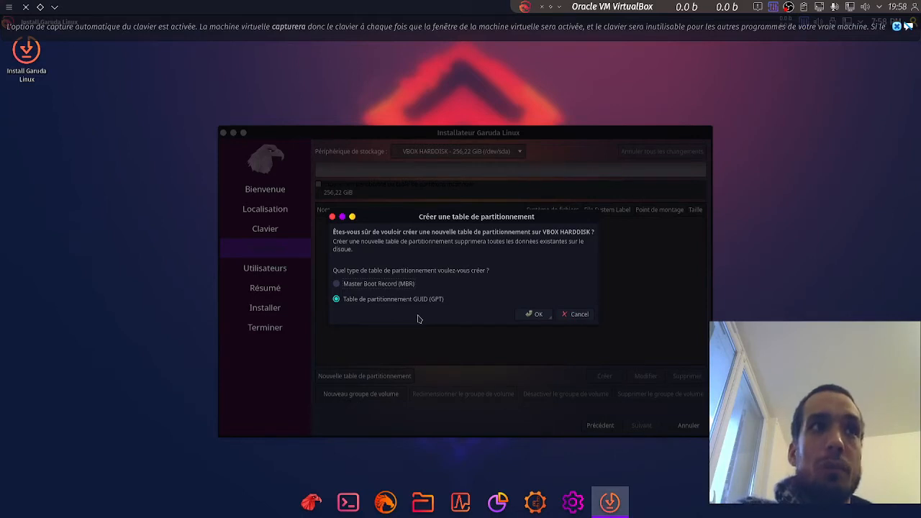
left_click(529, 315)
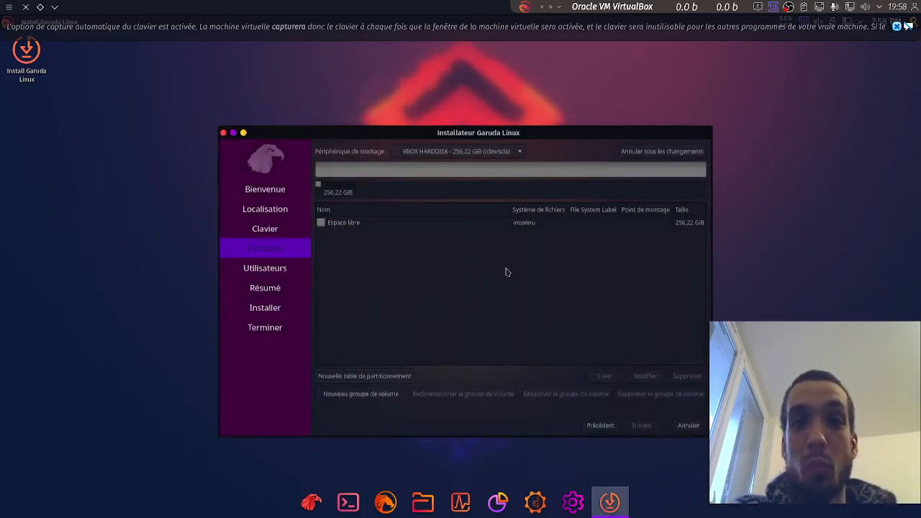
Start a new partition in the disk's free space with a size of 8 Mio and the unformatted file system
left_click(474, 226)
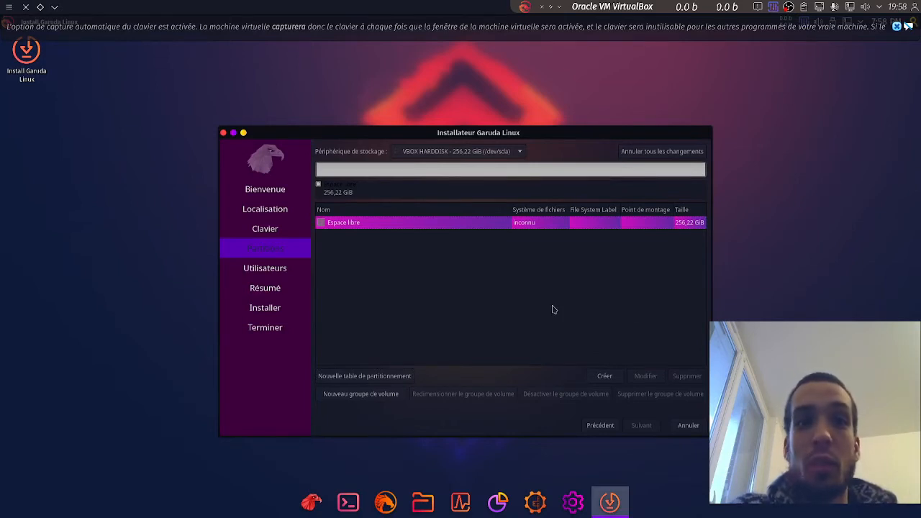
left_click(607, 373)
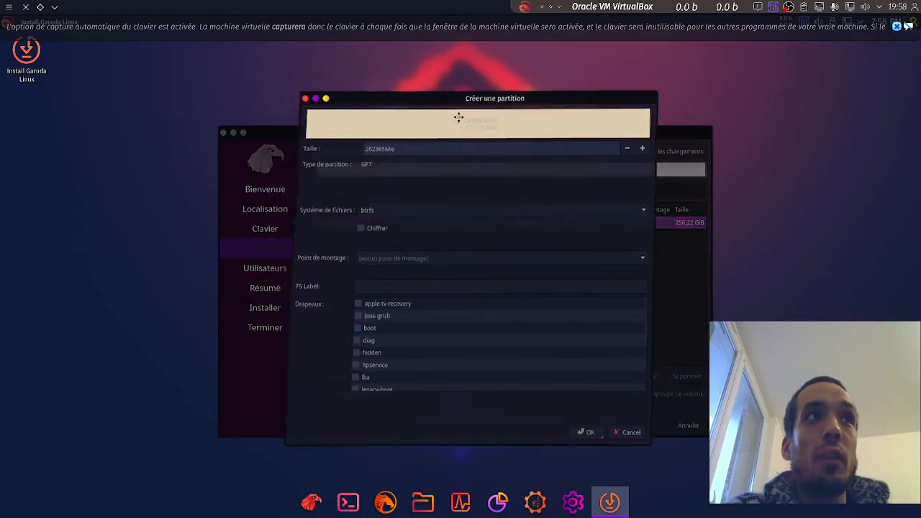
left_click_drag(458, 117, 469, 137)
left_click_drag(412, 173, 351, 174)
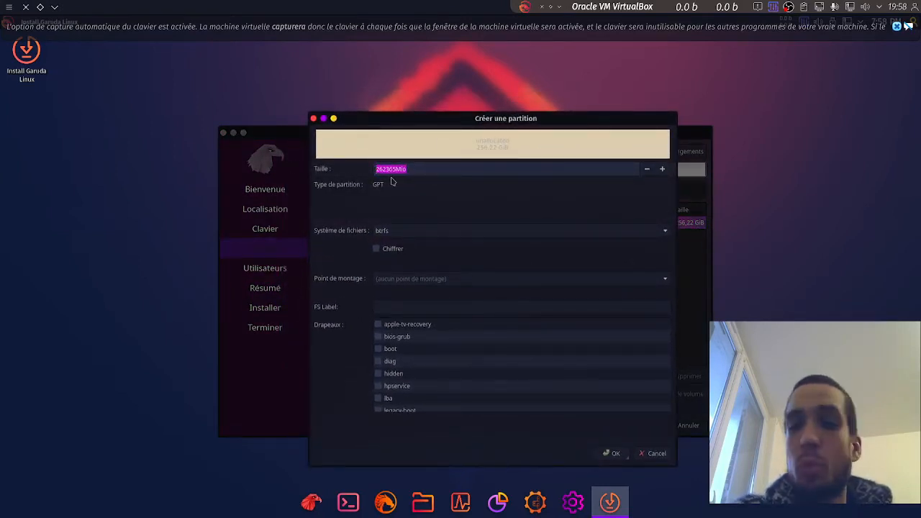
type("8")
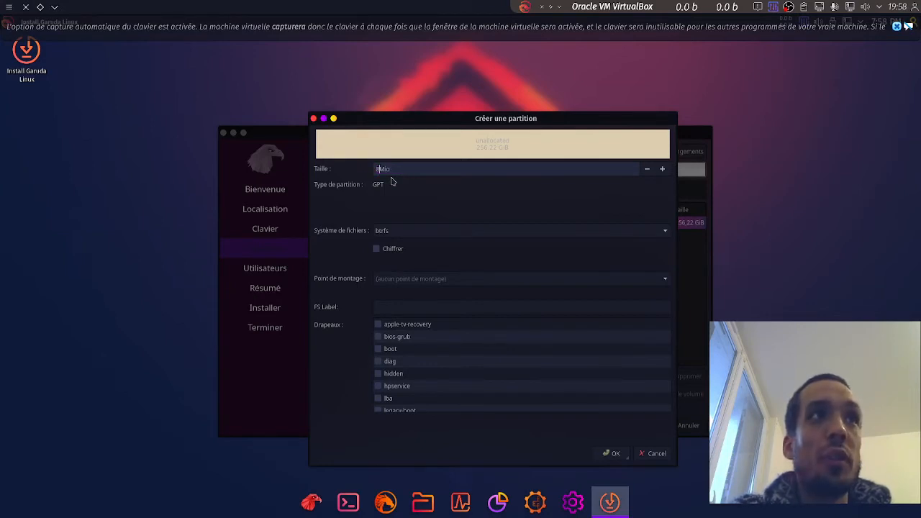
mouse_move(446, 124)
left_mouse_down()
mouse_move(355, 132)
mouse_move(442, 141)
left_mouse_up()
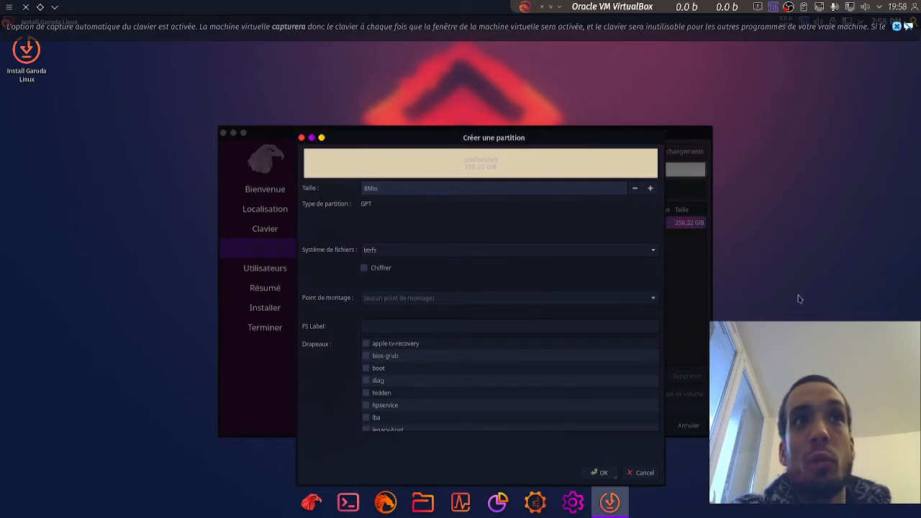
left_click_drag(442, 139, 435, 110)
left_click(429, 230)
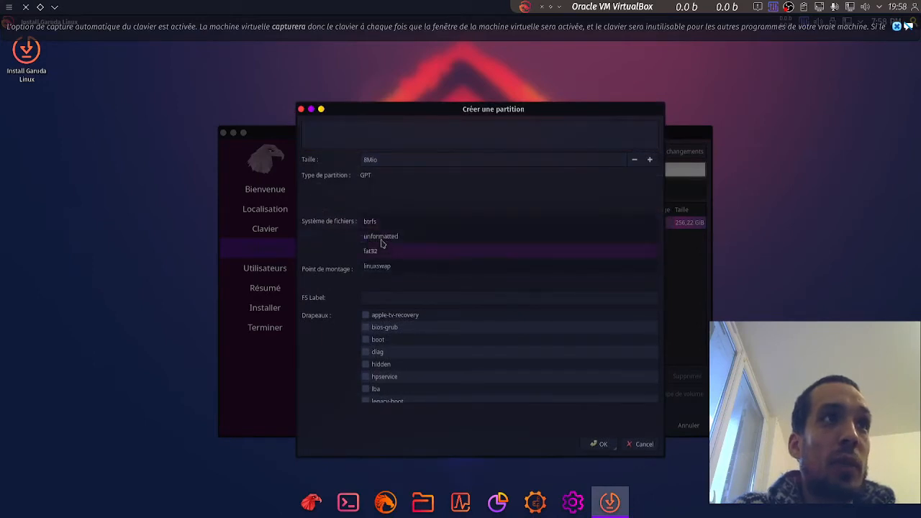
left_click(382, 236)
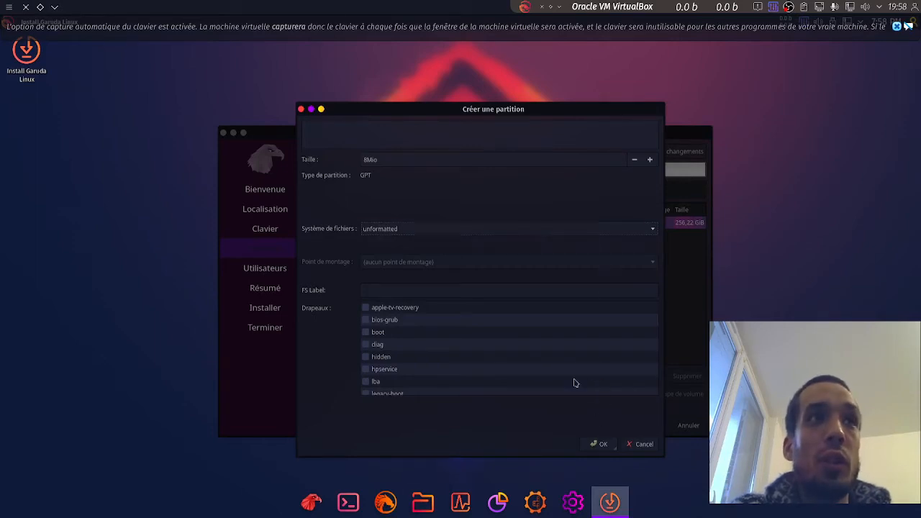
Consult the manual partitioning notes in Chromium for the flags and sizes, and return to the maximised VirtualBox machine
key("alt+Tab")
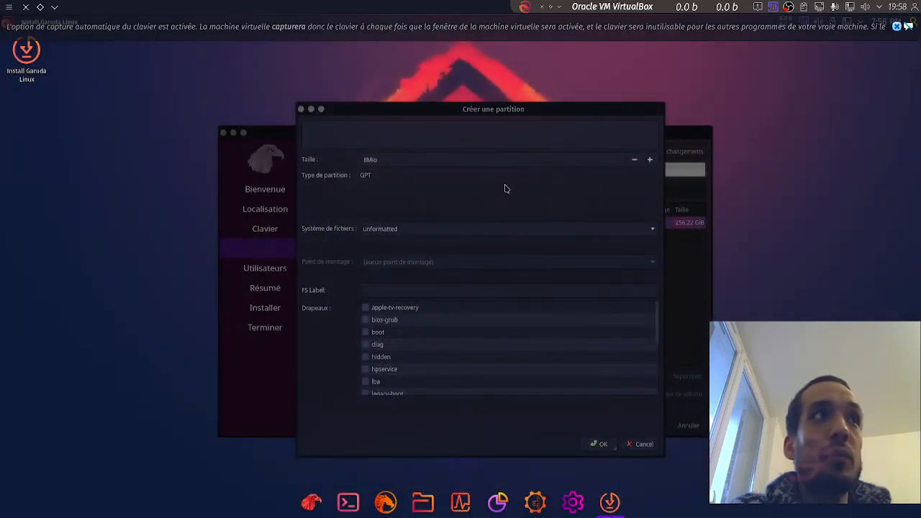
left_click(41, 7)
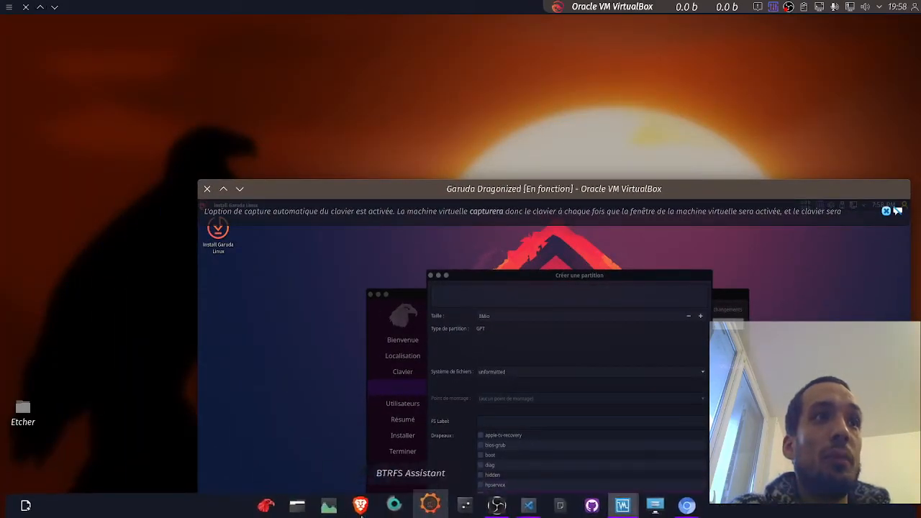
left_click(685, 505)
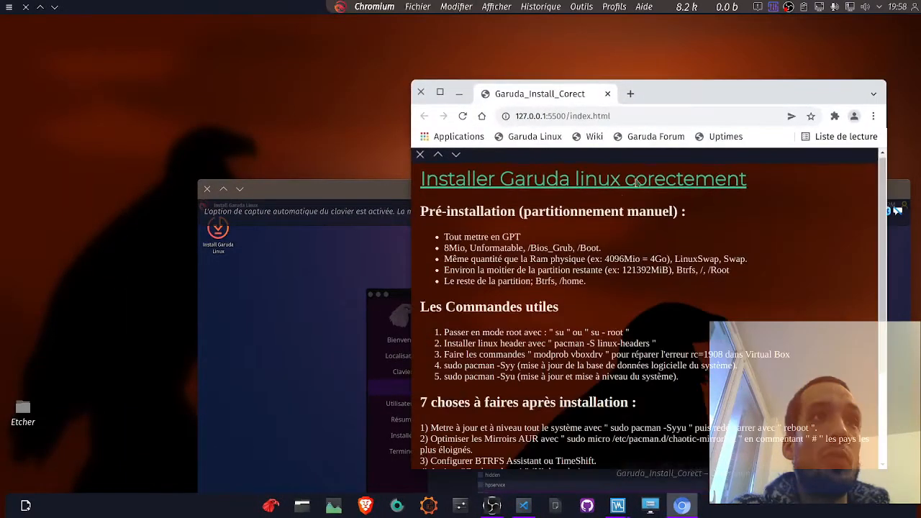
scroll(543, 358, "down", 2)
scroll(544, 357, "up", 2)
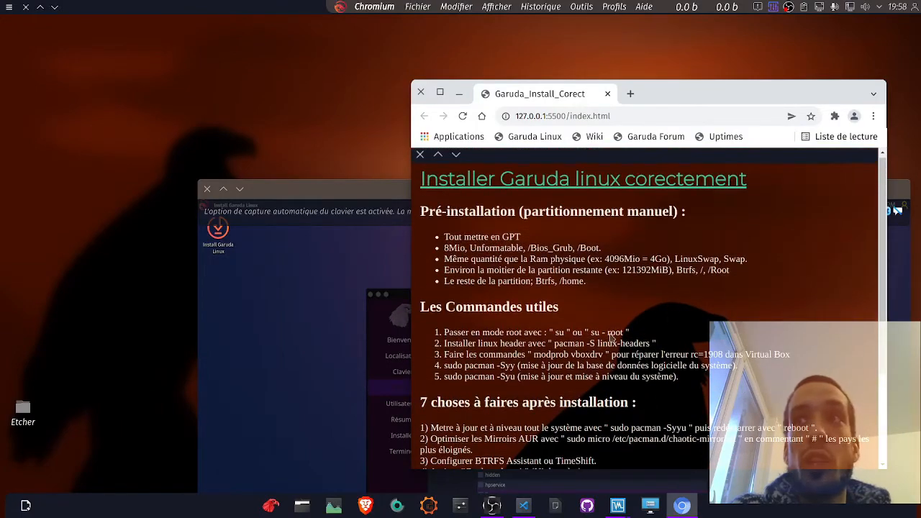
scroll(664, 335, "down", 2)
scroll(664, 335, "up", 2)
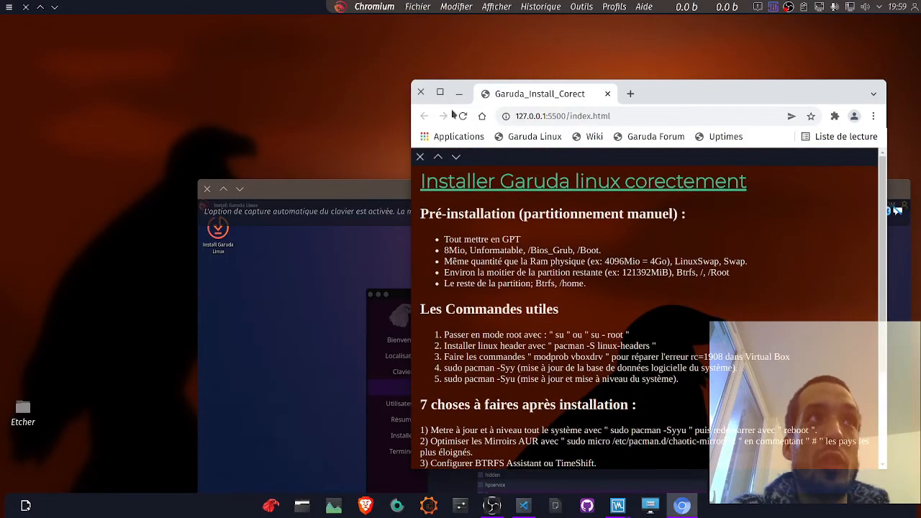
left_click(460, 94)
left_click_drag(490, 188, 407, 2)
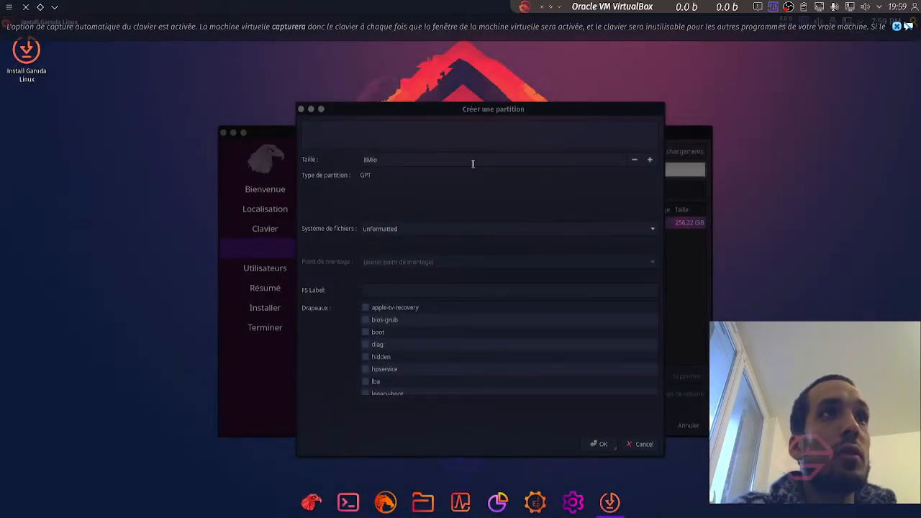
Set the bios-grub flag on the 8 Mio unformatted partition and confirm its creation
left_click_drag(446, 109, 461, 109)
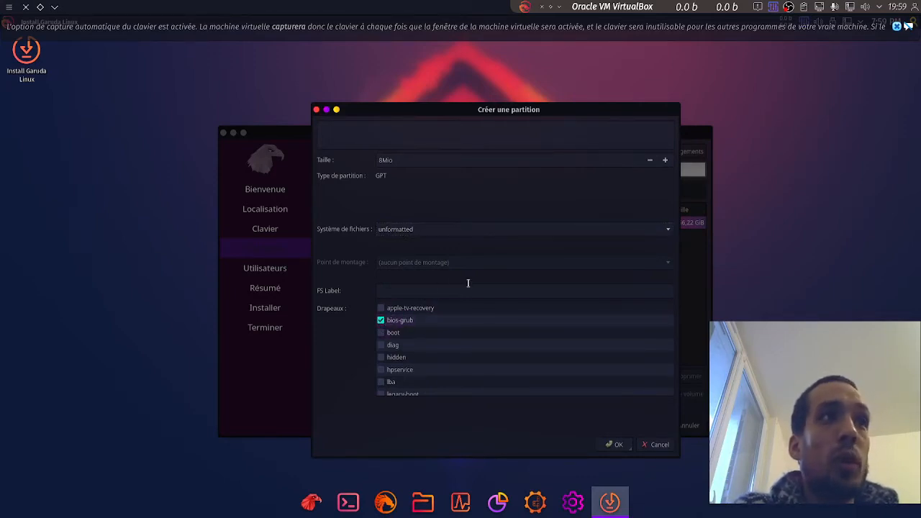
left_click(614, 444)
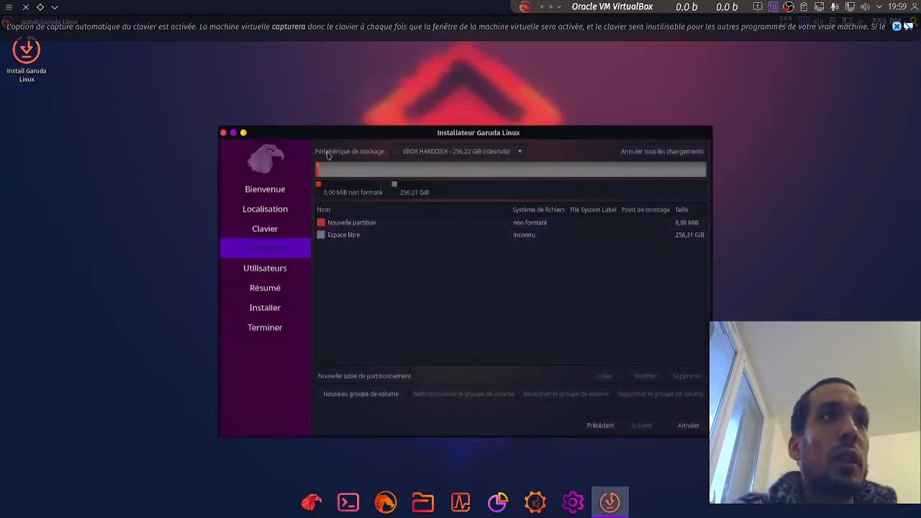
Create a new GPT partition table on the VBOX HARDDISK and redo the 8 Mio unformatted partition in its free space
left_click(345, 378)
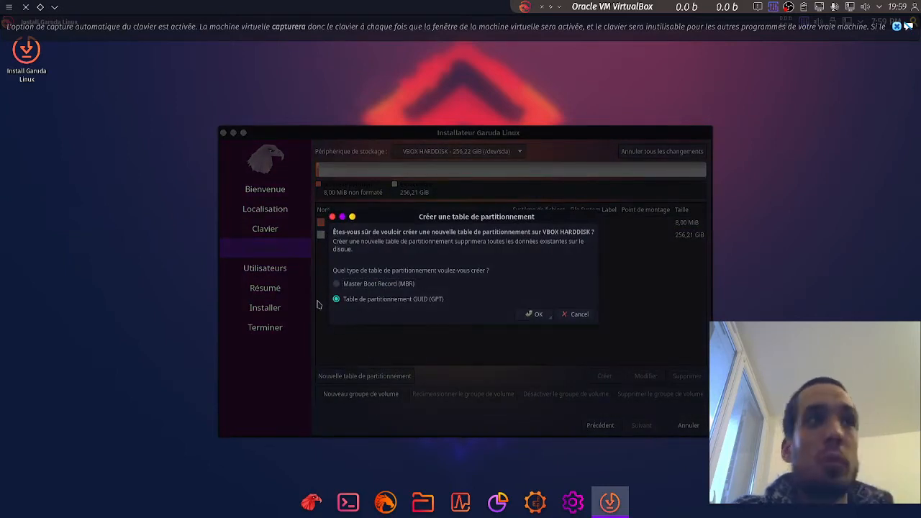
left_click(532, 315)
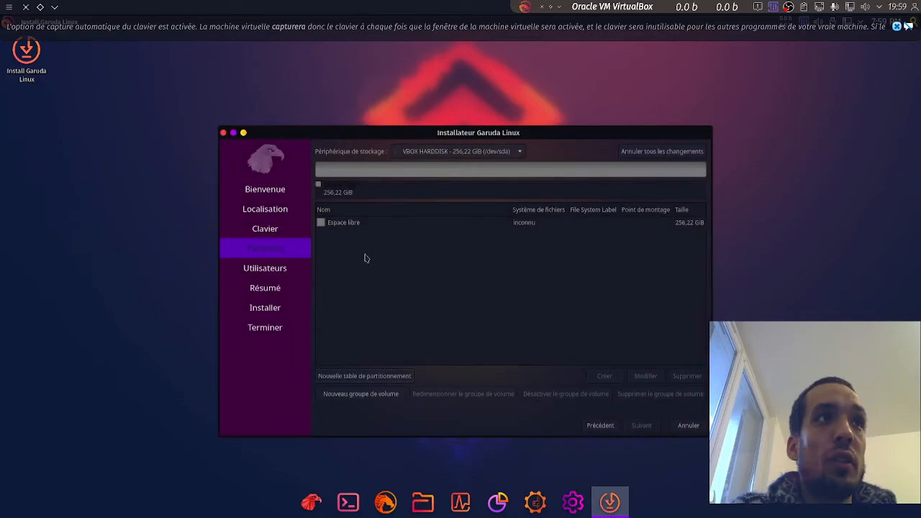
left_click(363, 229)
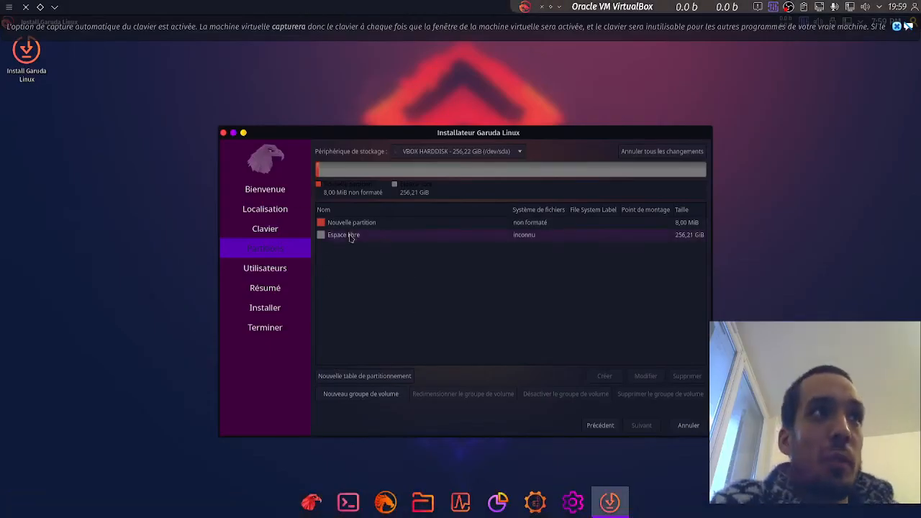
Start a second partition in the remaining free space and set its size to 16192 Mio
left_click(349, 236)
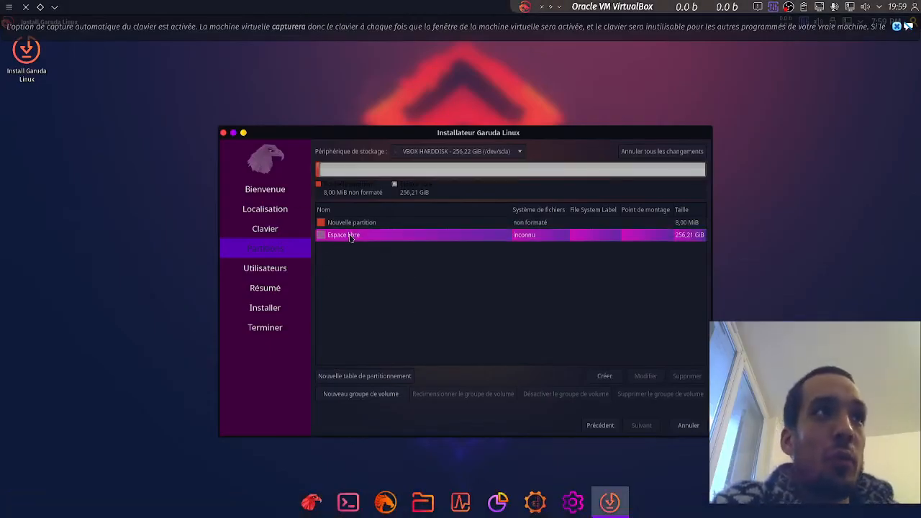
left_click(604, 375)
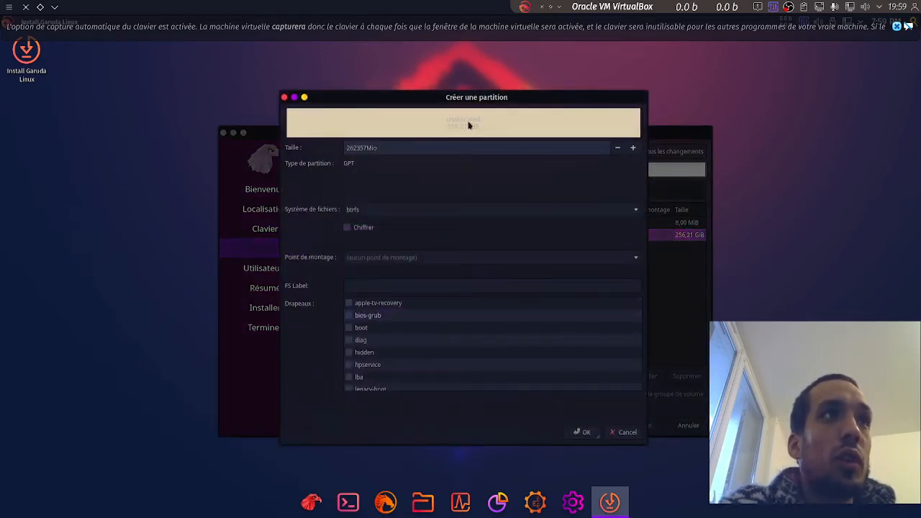
left_click_drag(410, 97, 547, 146)
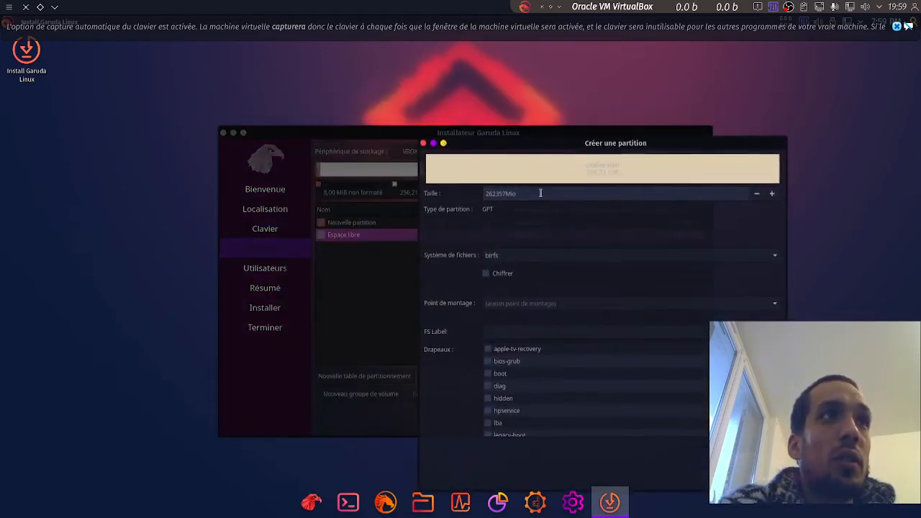
left_click_drag(528, 193, 483, 194)
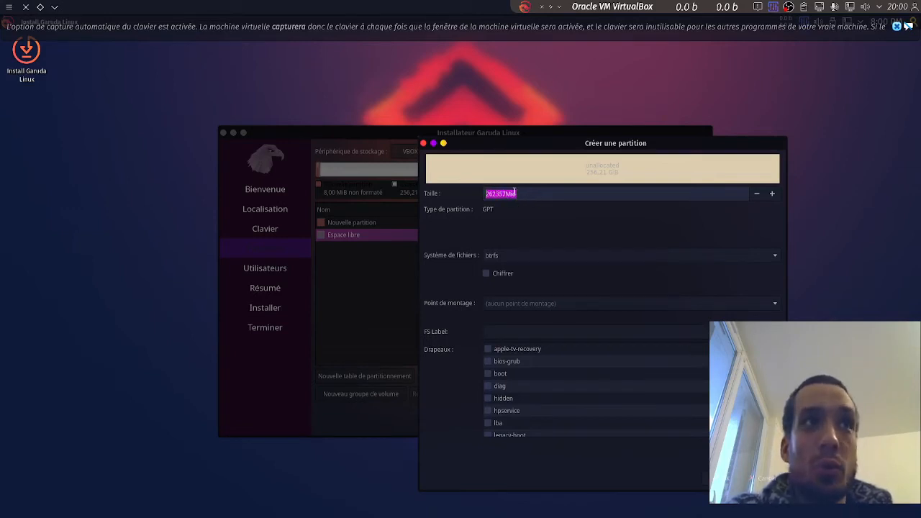
left_click(500, 193)
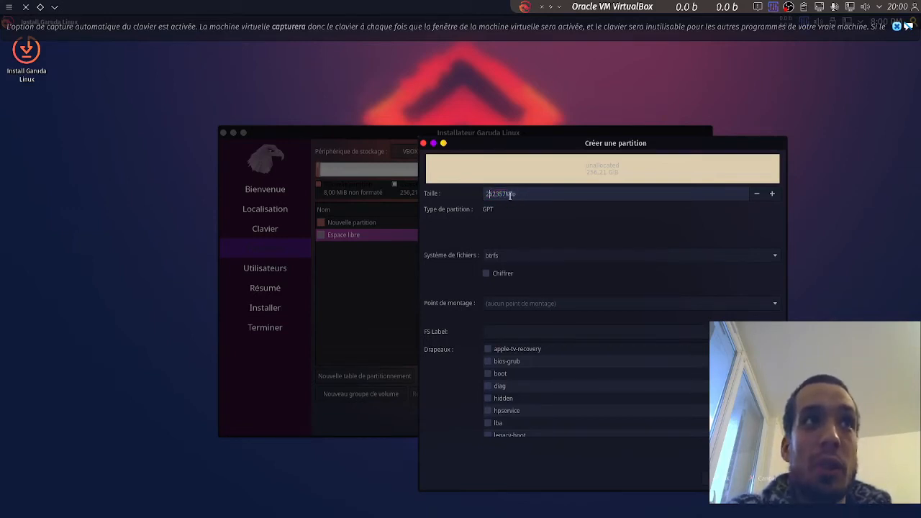
left_click_drag(515, 195, 480, 193)
left_click(521, 193)
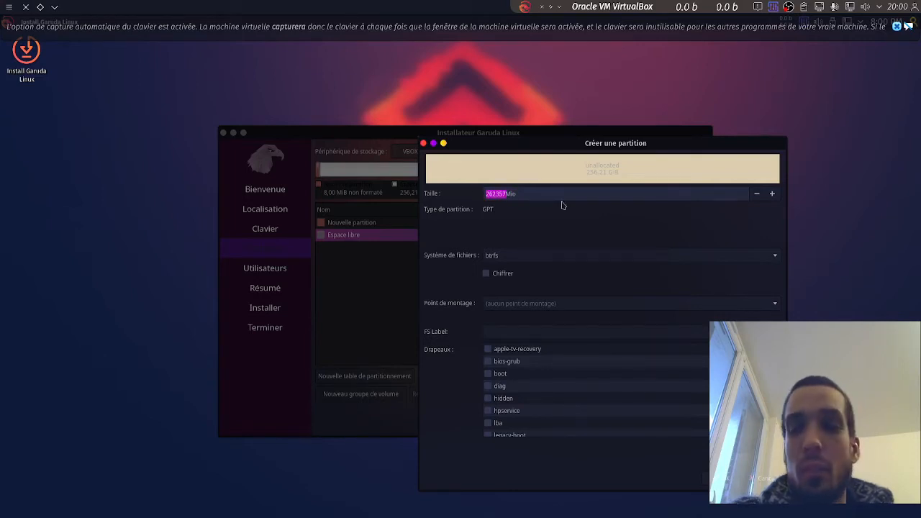
type("4096Mio")
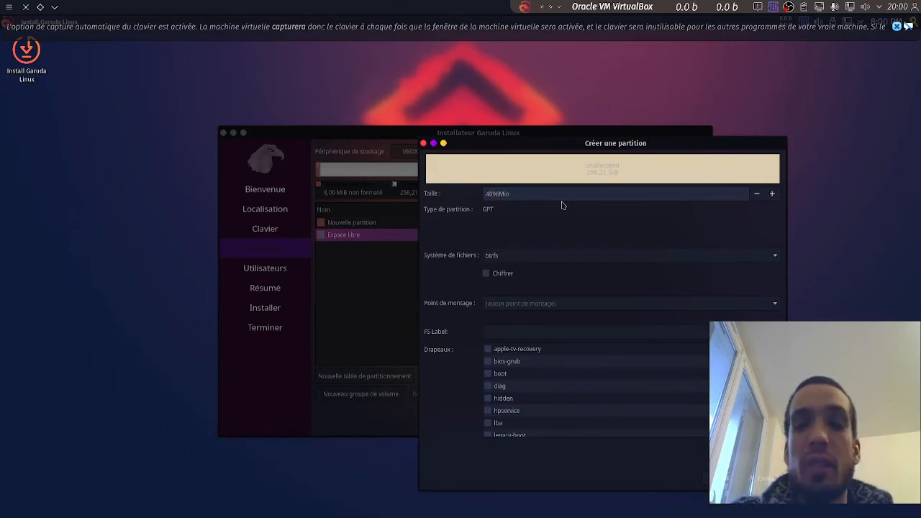
key("BackSpace")
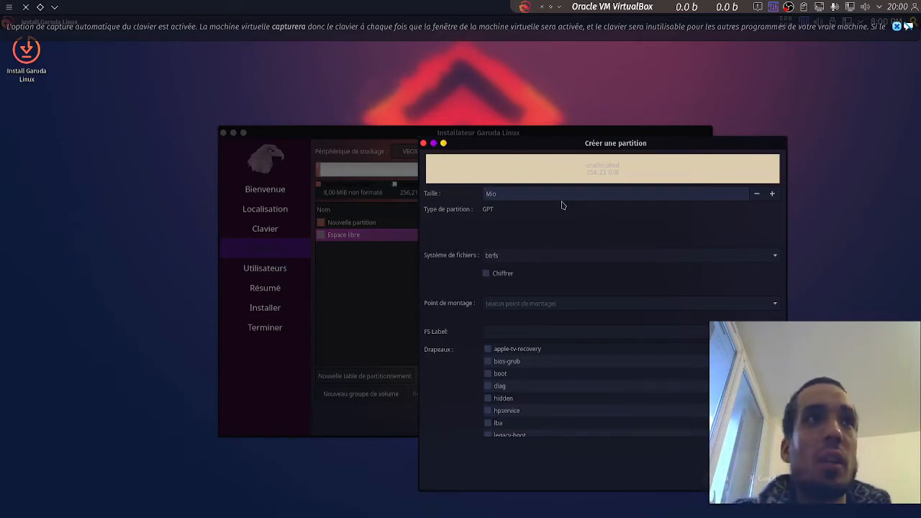
type("10")
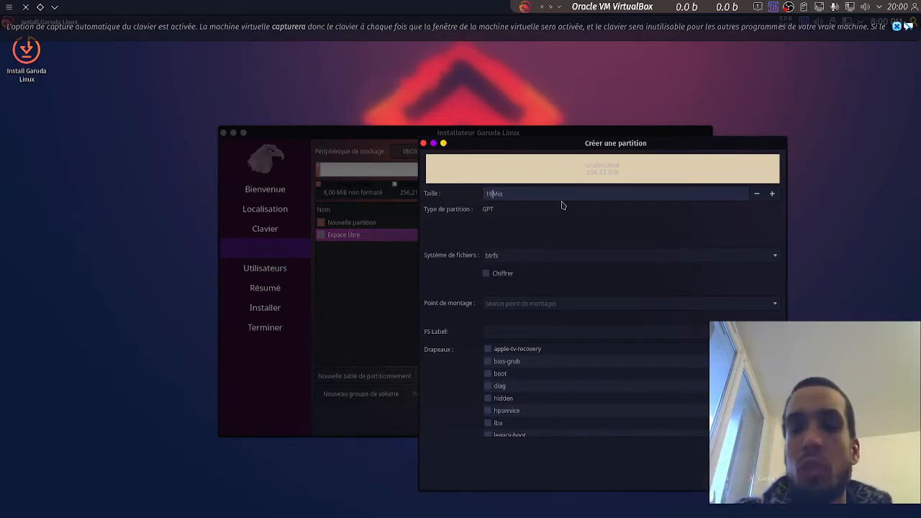
type("192")
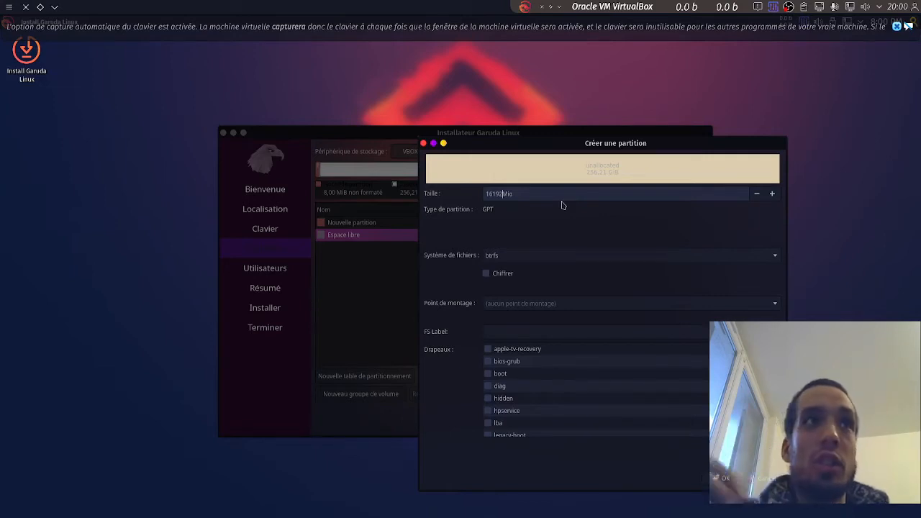
Give the 16192 Mio partition the linuxswap file system and the swap flag, and confirm its creation
left_click(574, 261)
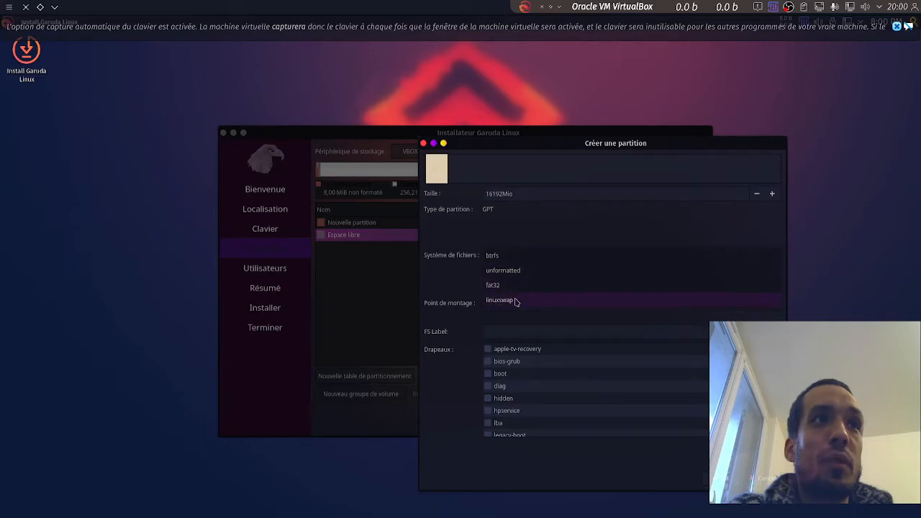
left_click(514, 302)
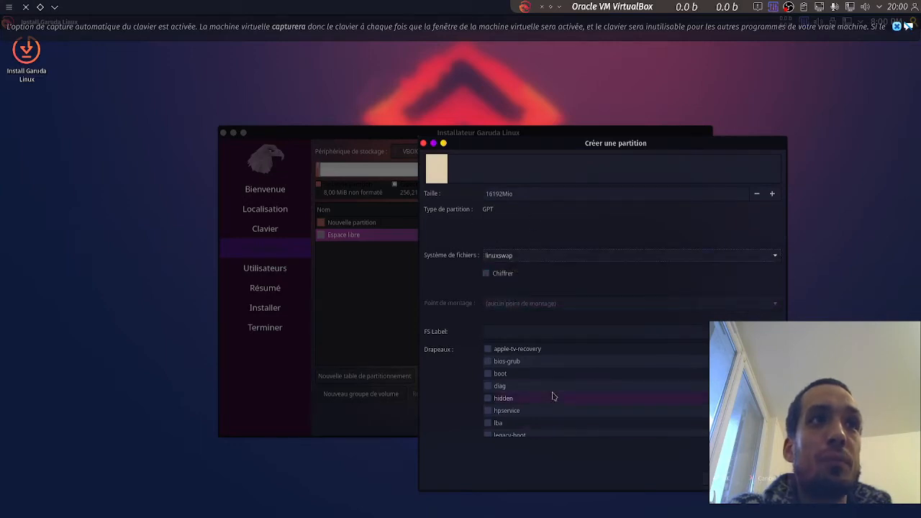
scroll(552, 398, "down", 1)
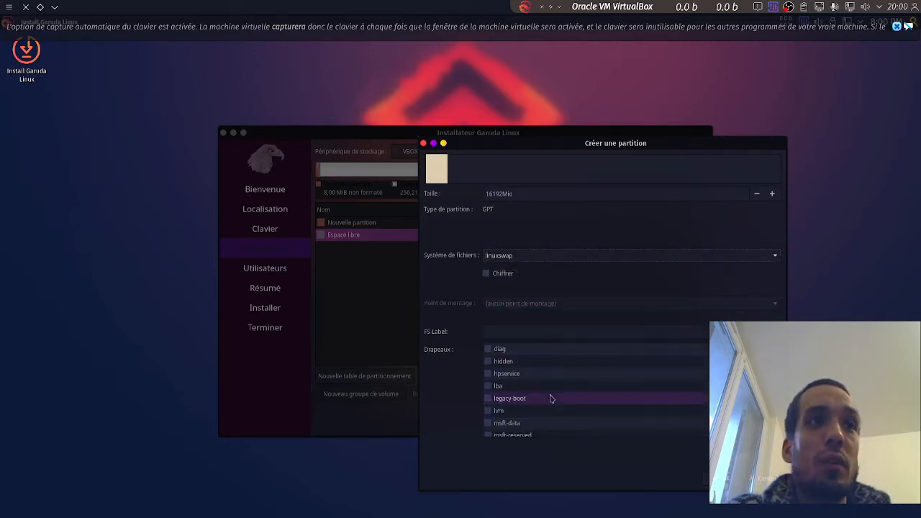
scroll(551, 398, "up", 1)
scroll(532, 416, "down", 4)
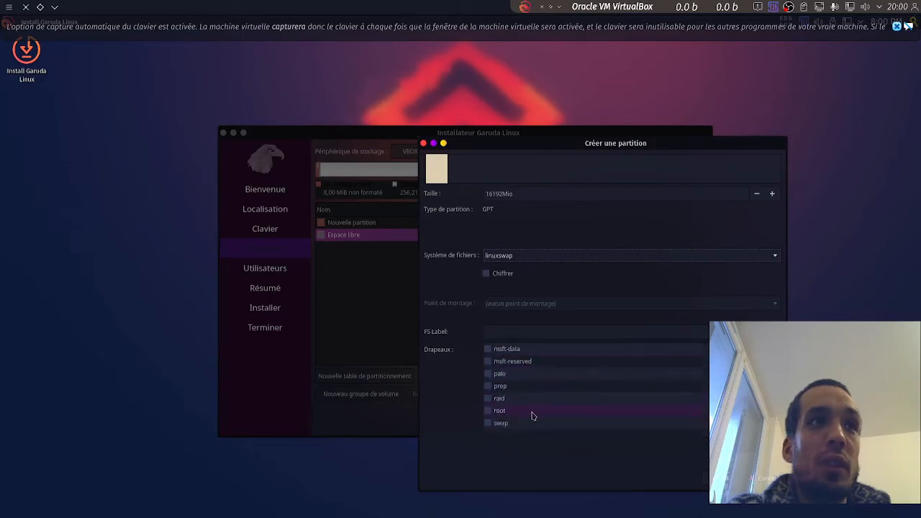
left_click(486, 423)
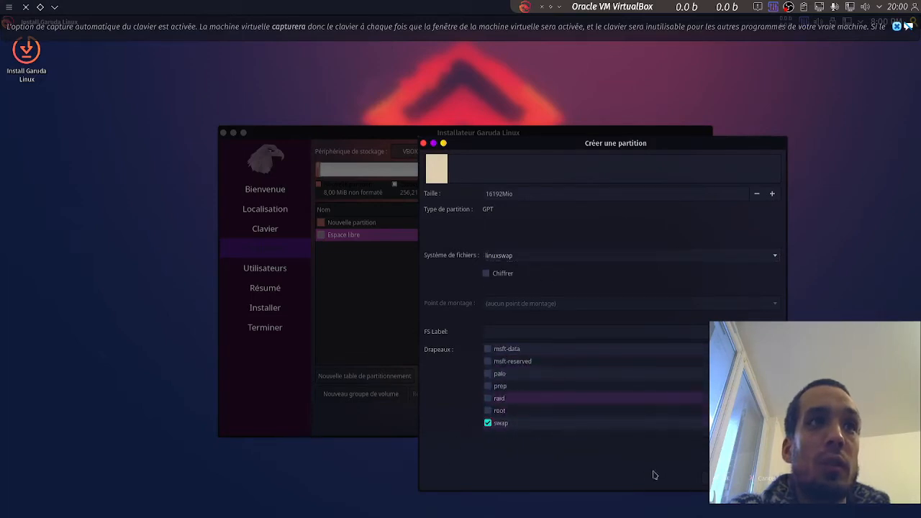
left_click(723, 479)
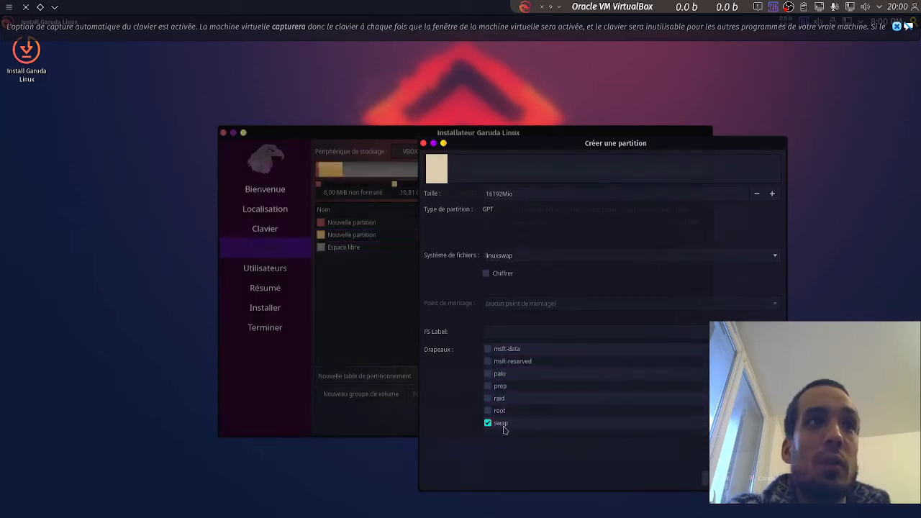
Start a third partition in the remaining free space and set its size to 123082 Mio
left_click(346, 249)
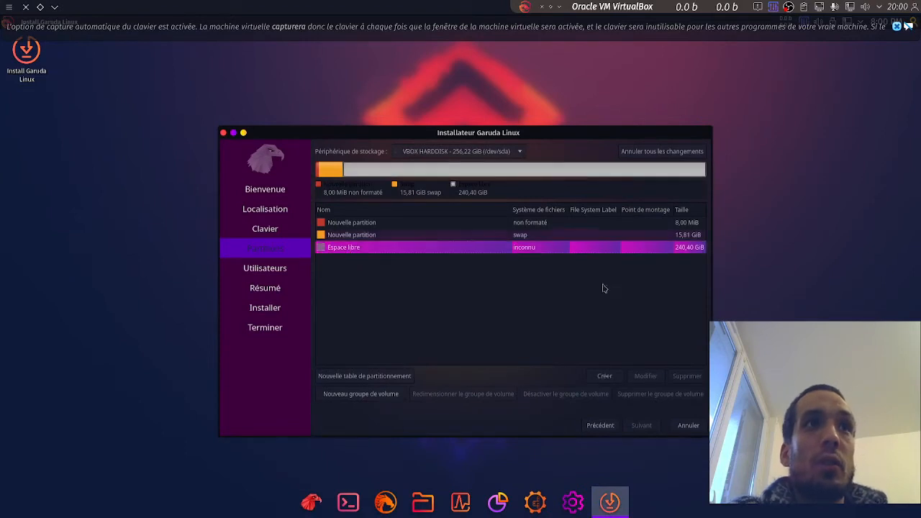
left_click(616, 377)
left_click_drag(382, 146, 329, 147)
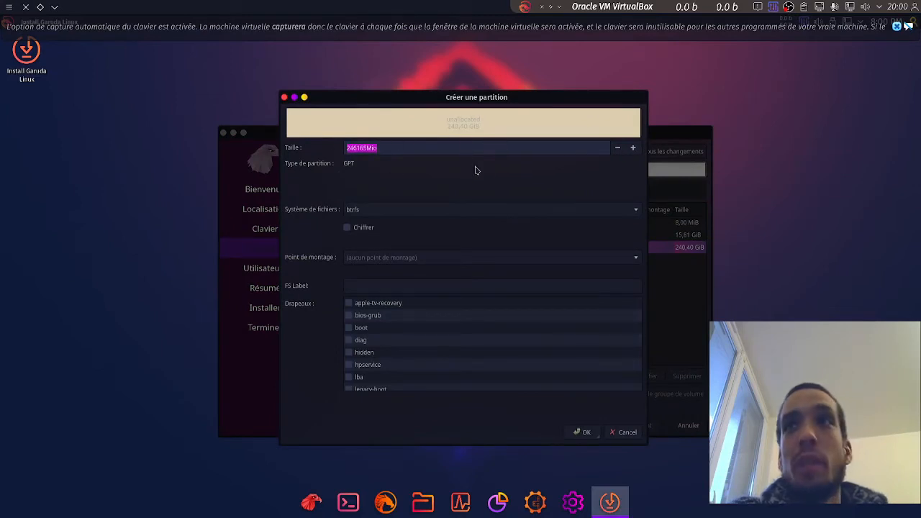
left_click(397, 148)
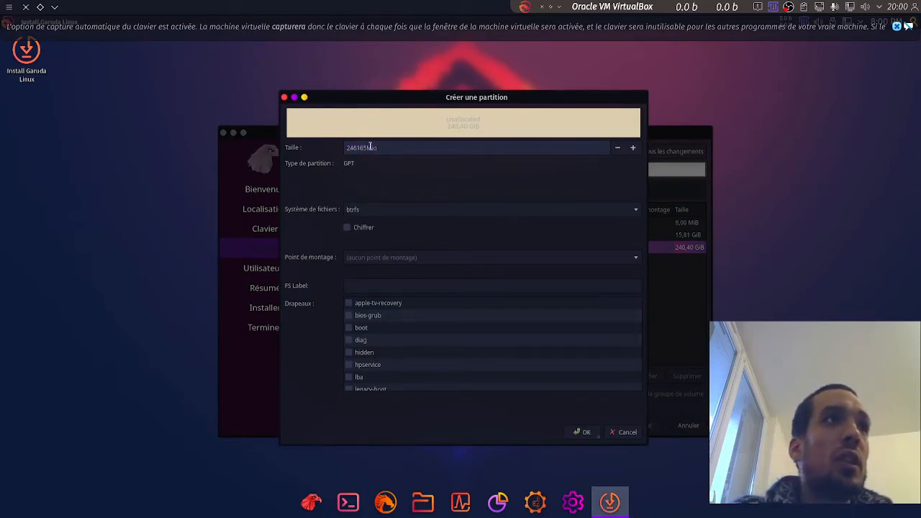
mouse_move(367, 147)
left_mouse_down()
mouse_move(346, 152)
mouse_move(361, 154)
left_mouse_up()
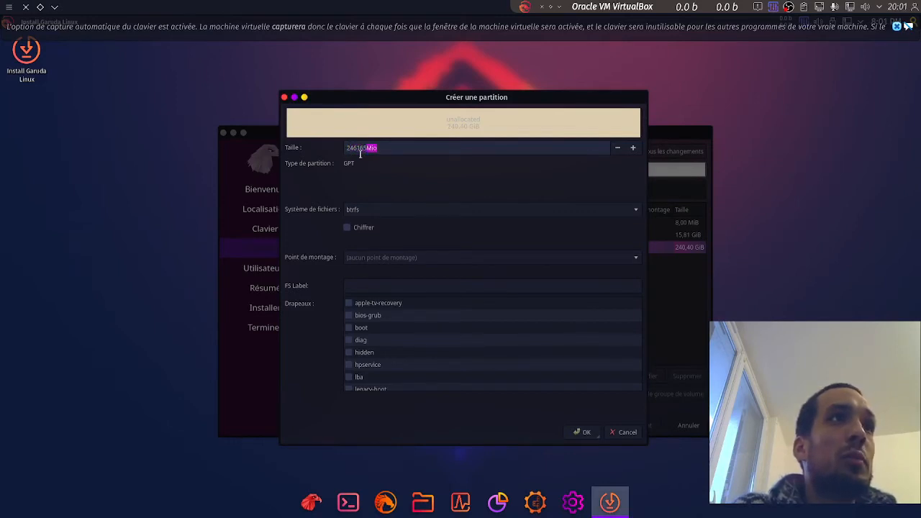
left_click(428, 152)
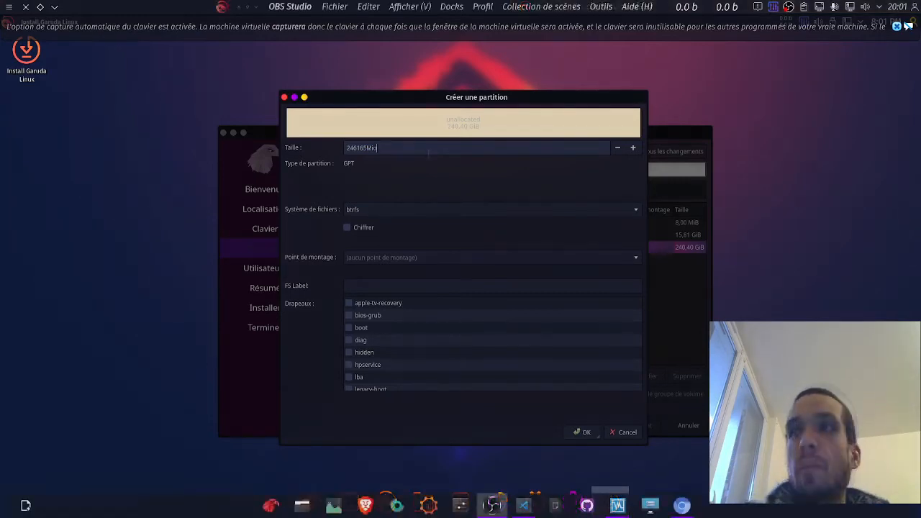
double_click(363, 147)
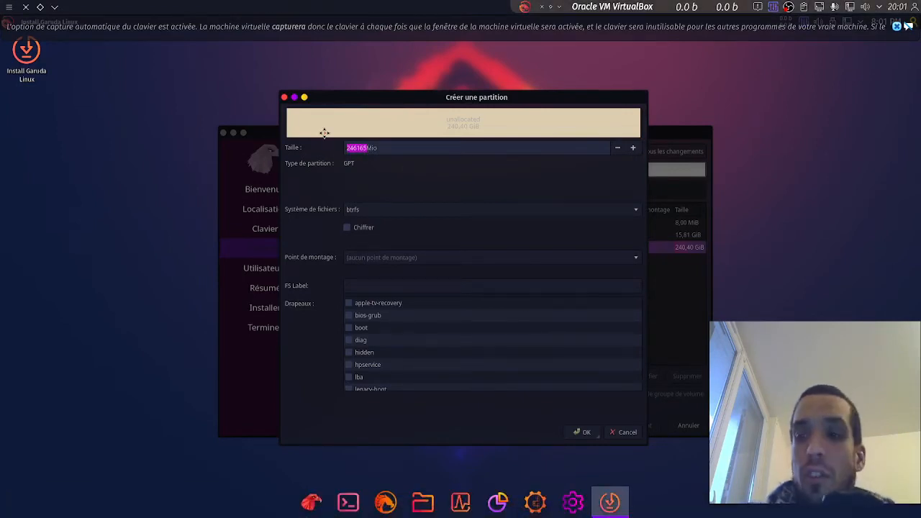
type("123082Mio")
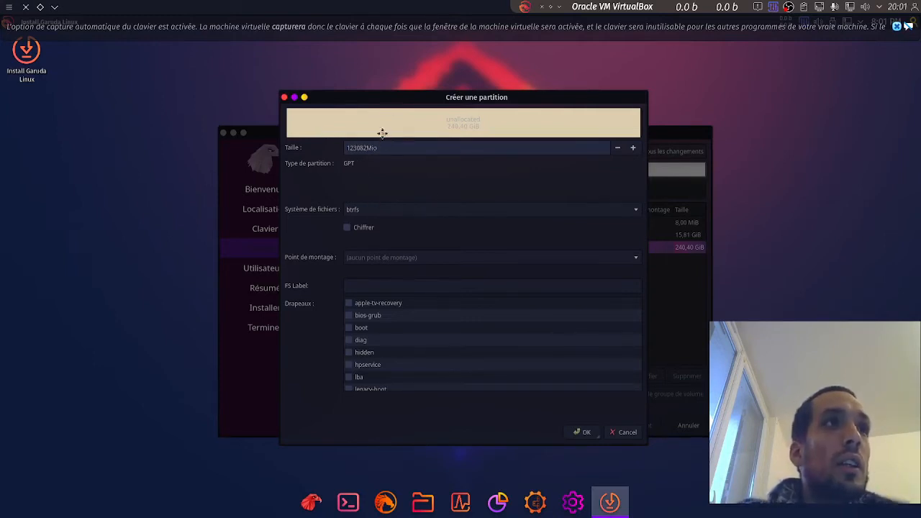
Keep btrfs for the 123082 Mio partition, mount it at /, set the root flag, and confirm its creation
left_click(420, 209)
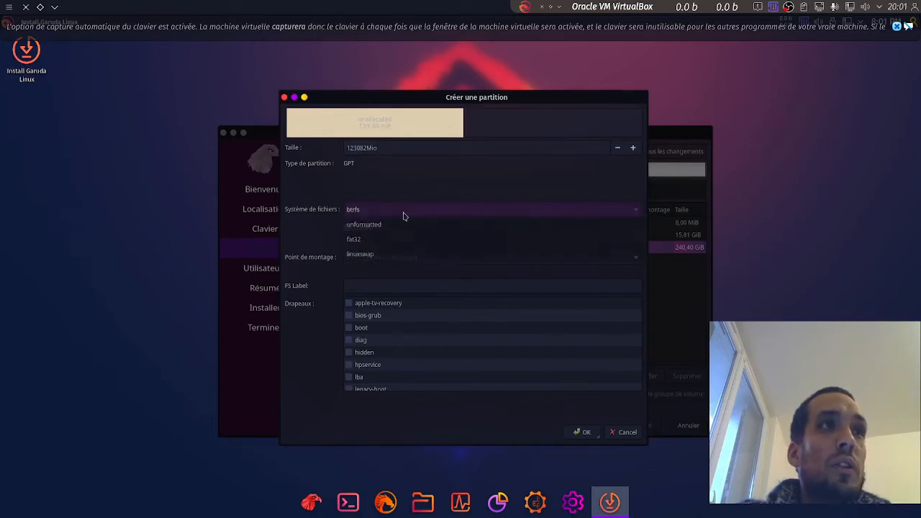
left_click(372, 215)
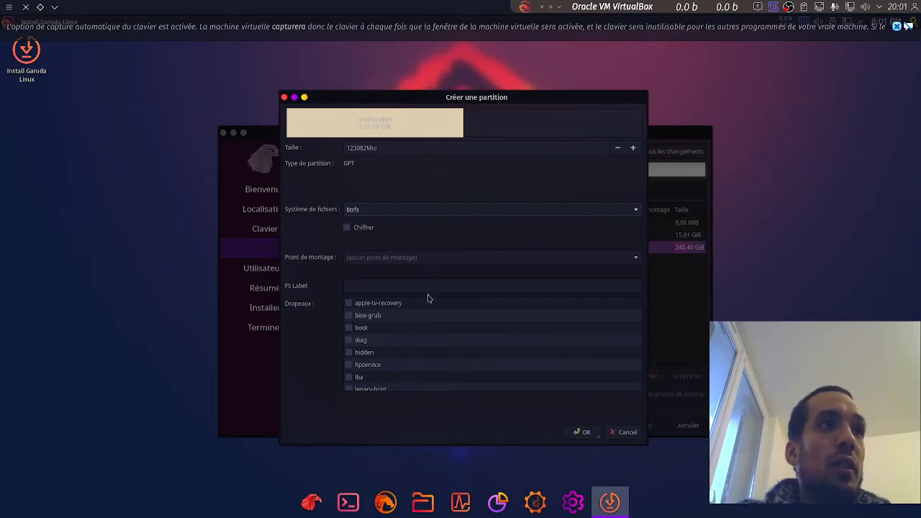
left_click(635, 262)
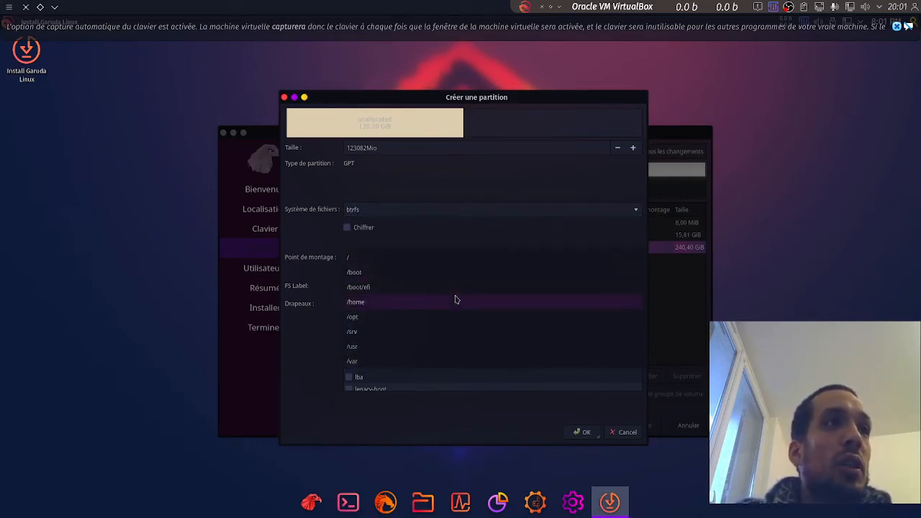
left_click(391, 257)
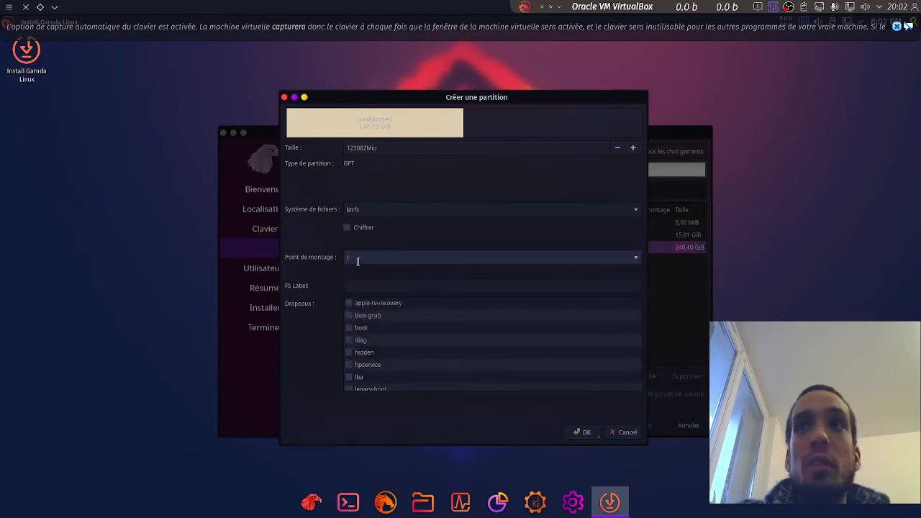
scroll(424, 339, "down", 3)
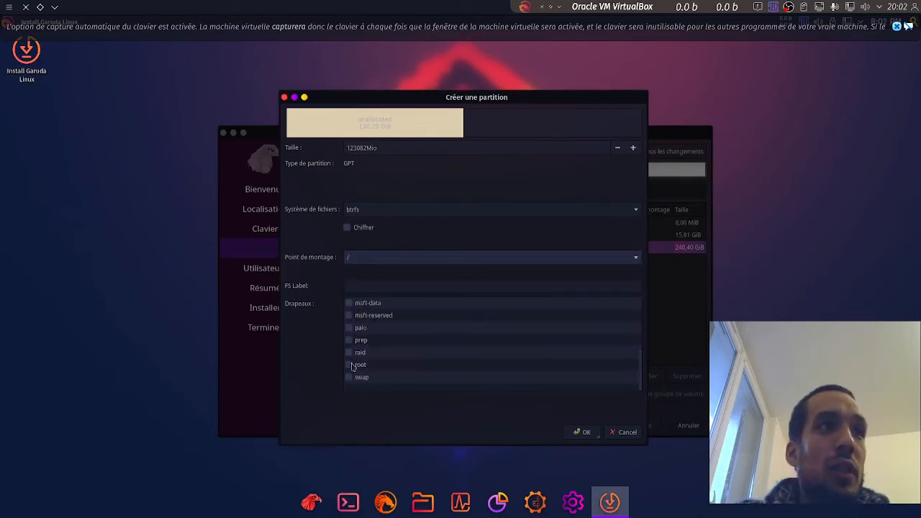
left_click(349, 365)
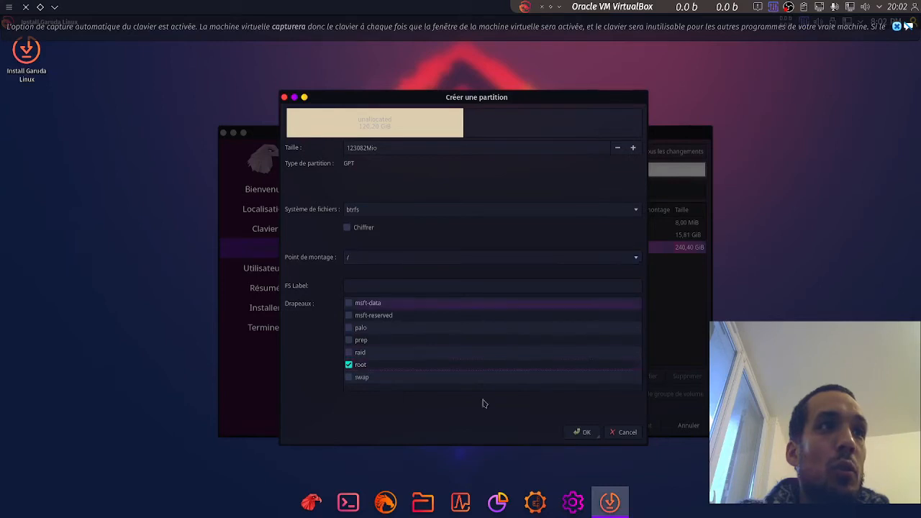
left_click(582, 431)
Create a btrfs partition mounted at /home using all the remaining free space, without any flags
left_click(411, 261)
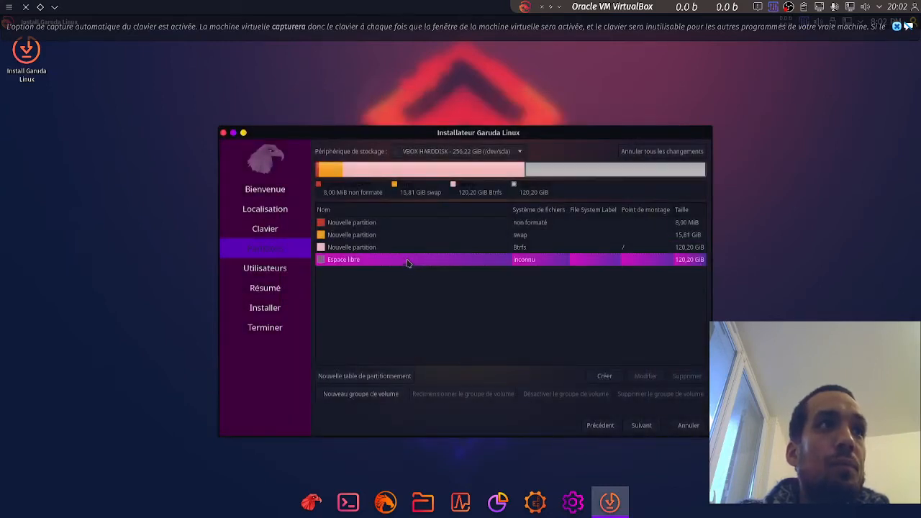
left_click(598, 377)
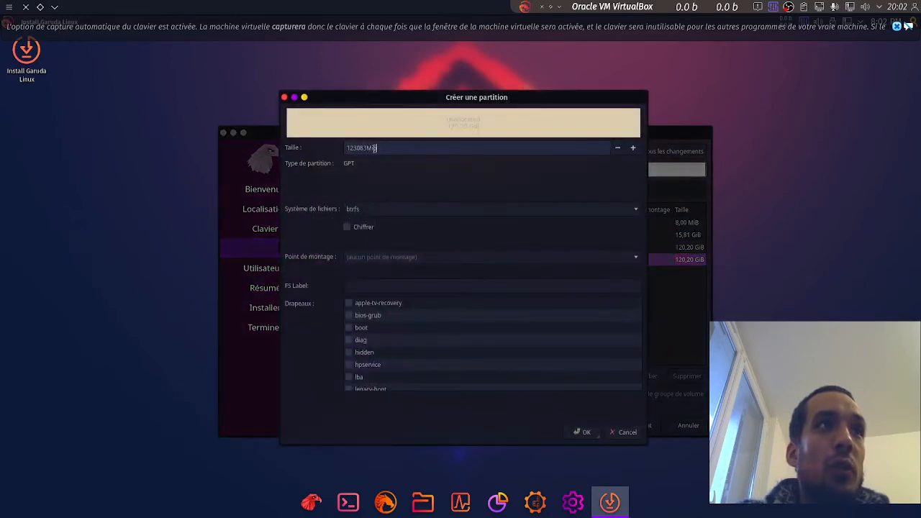
left_click_drag(378, 148, 336, 147)
left_click(388, 151)
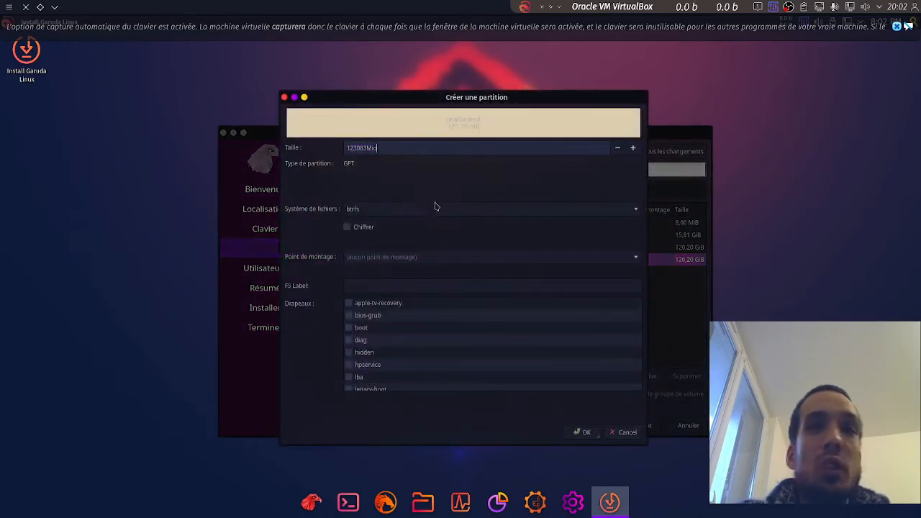
left_click(397, 209)
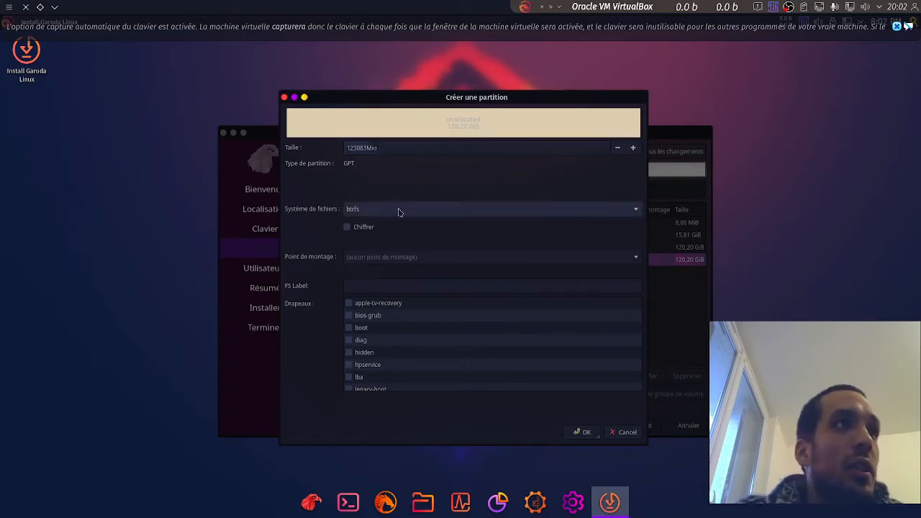
left_click(366, 215)
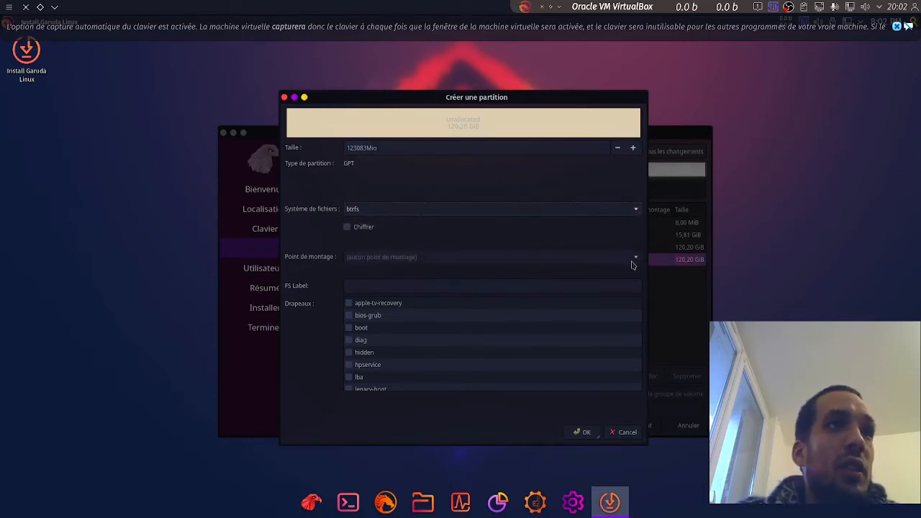
left_click(635, 261)
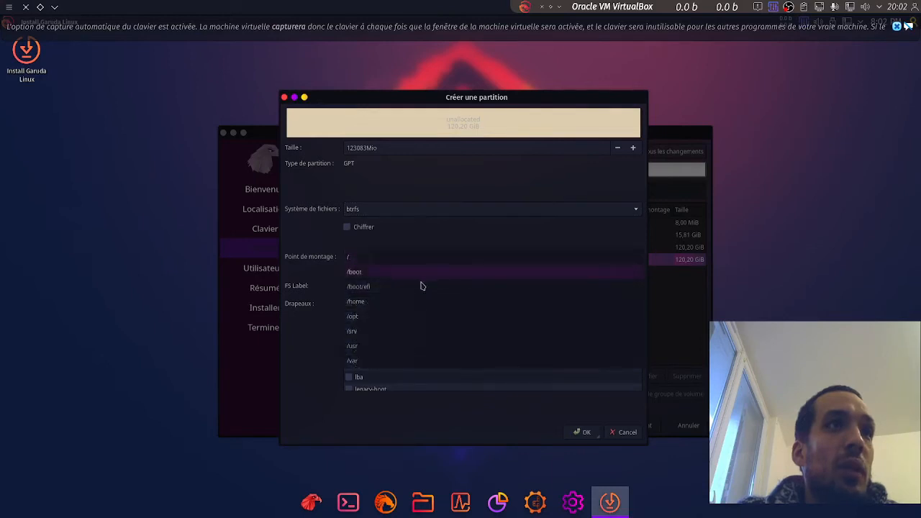
left_click(372, 301)
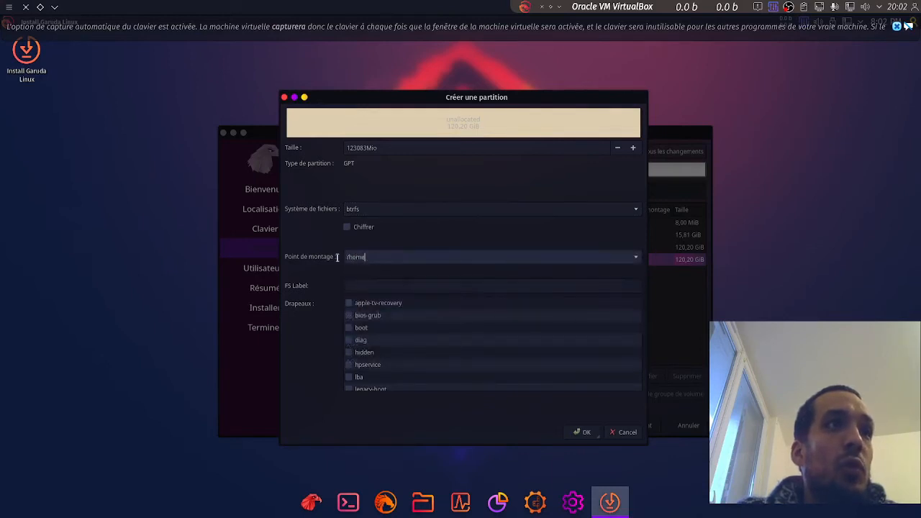
scroll(467, 338, "down", 5)
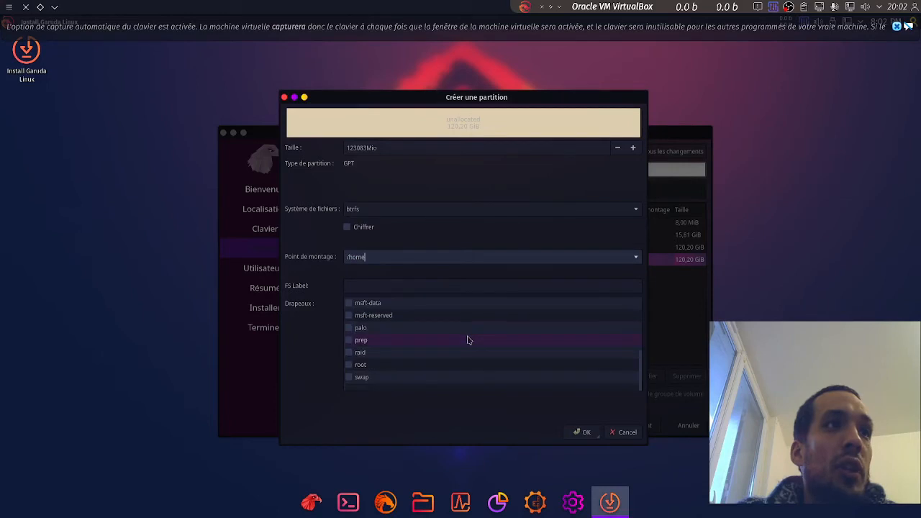
scroll(468, 340, "up", 5)
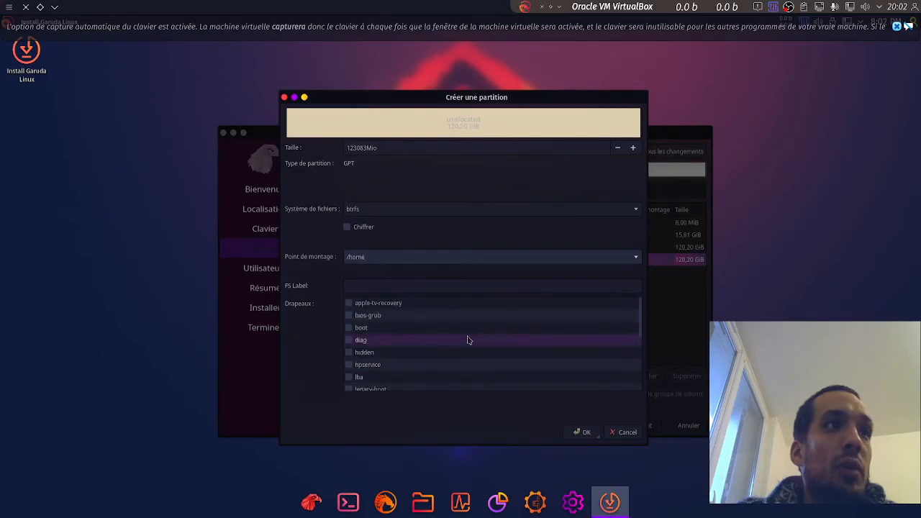
left_click(585, 433)
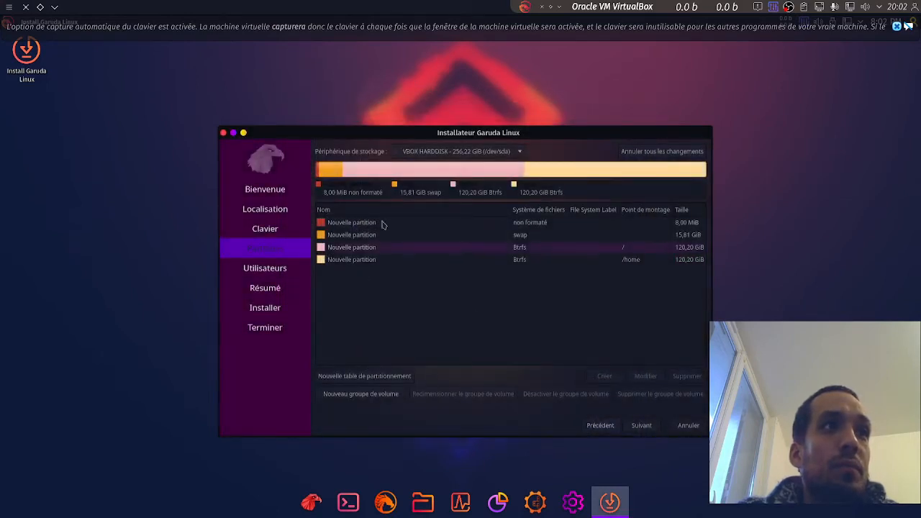
Proceed from partitioning to the user account page, then read and dismiss the EFI system partition warning
left_click(637, 426)
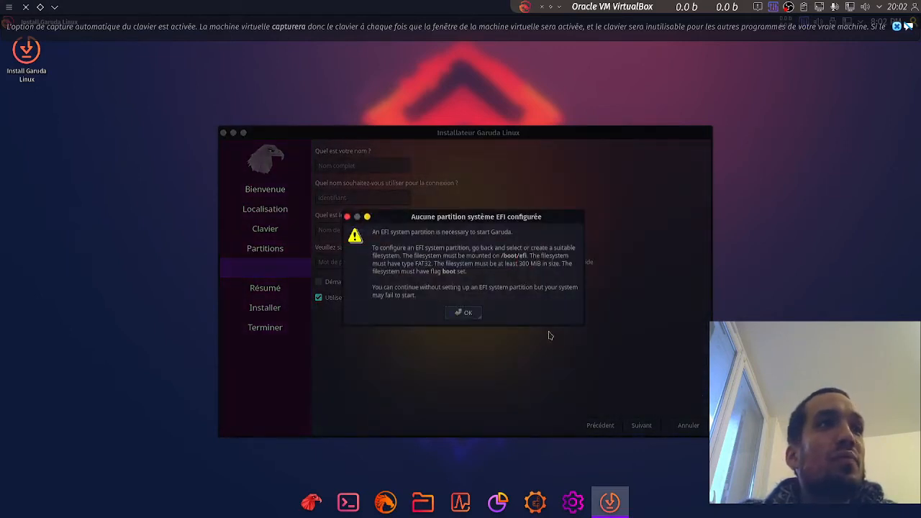
left_click_drag(460, 216, 539, 220)
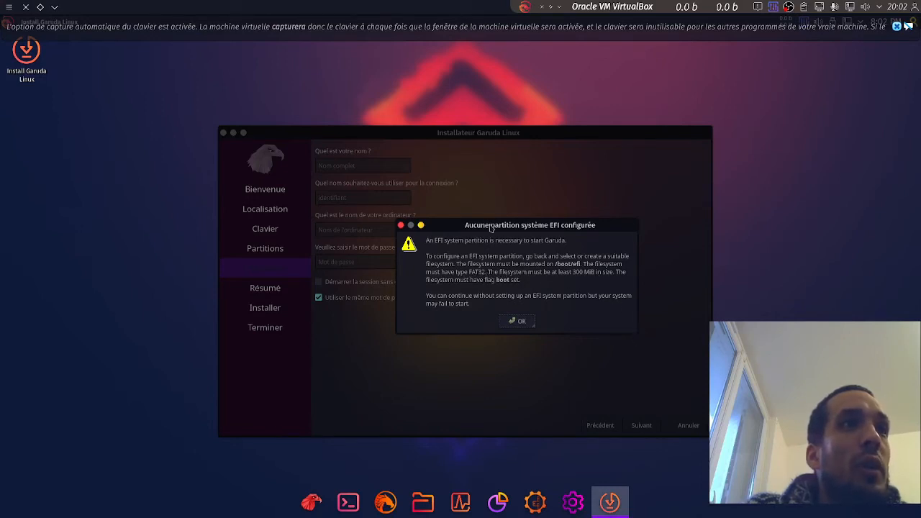
mouse_move(491, 228)
left_mouse_down()
mouse_move(496, 210)
mouse_move(491, 216)
left_mouse_up()
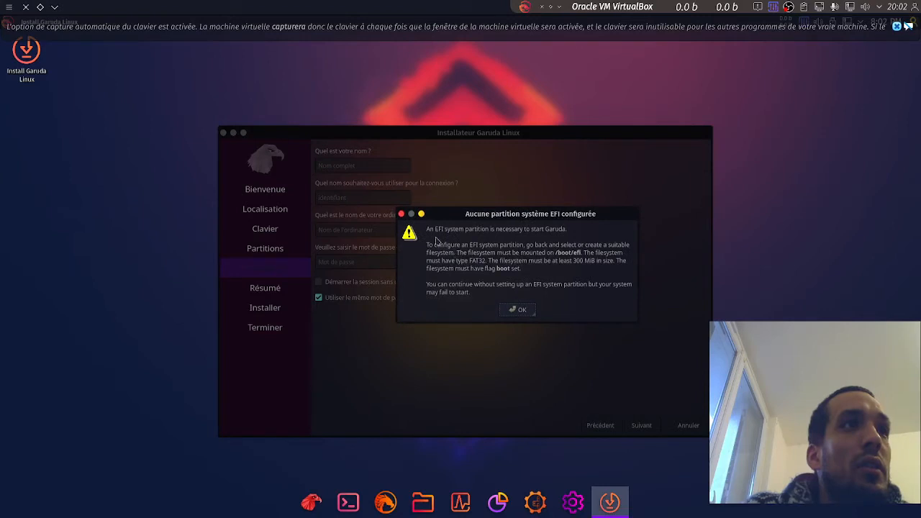
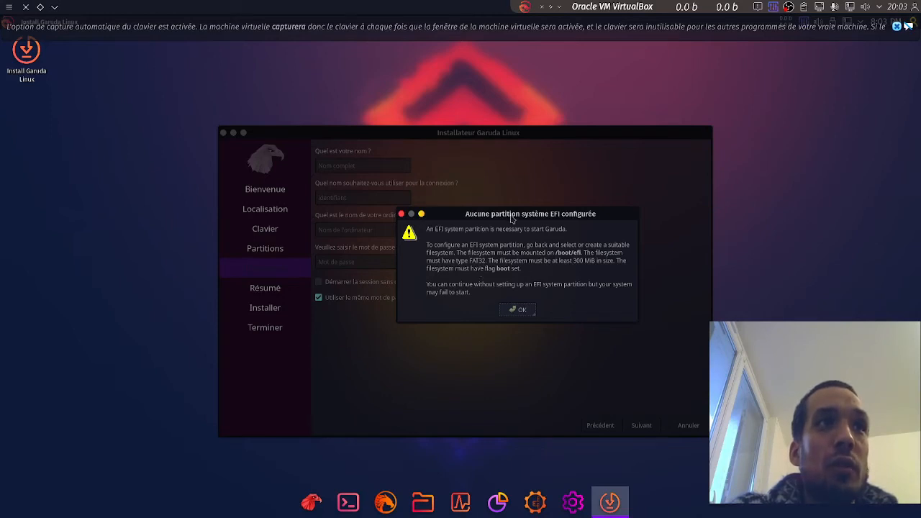
left_click_drag(512, 215, 490, 222)
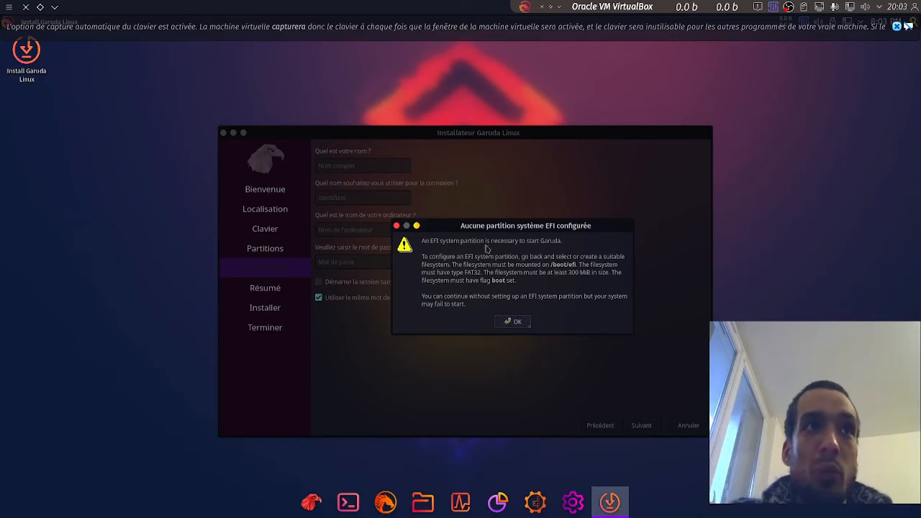
left_click(396, 224)
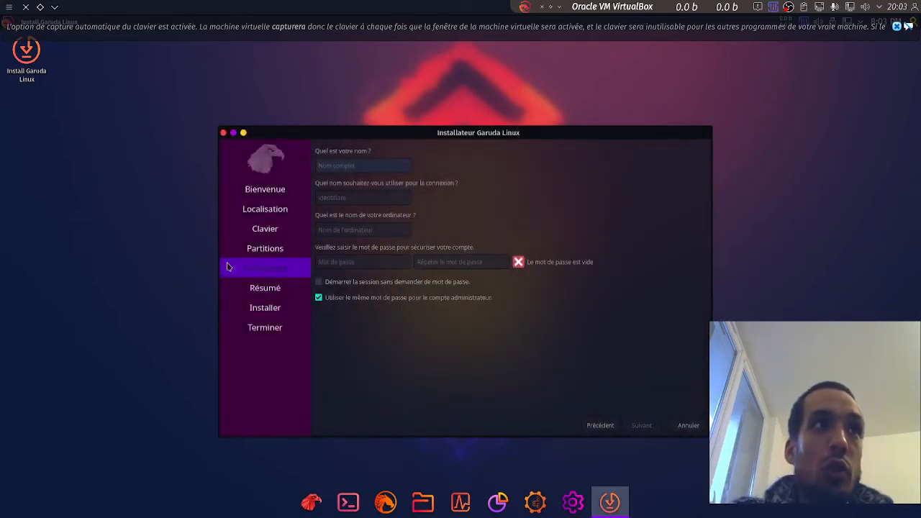
Go back to the partitions and check the settings of the 8 MiB unformatted partition without changing them
left_click(599, 423)
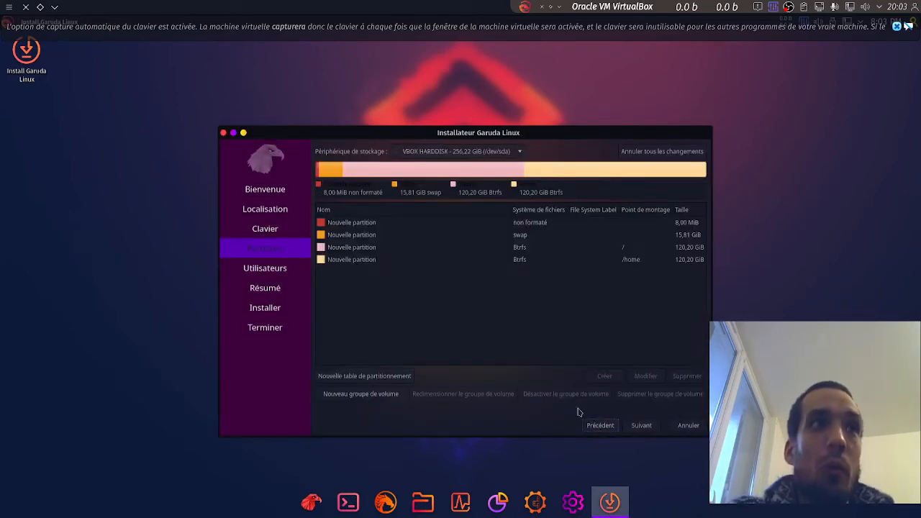
left_click(374, 223)
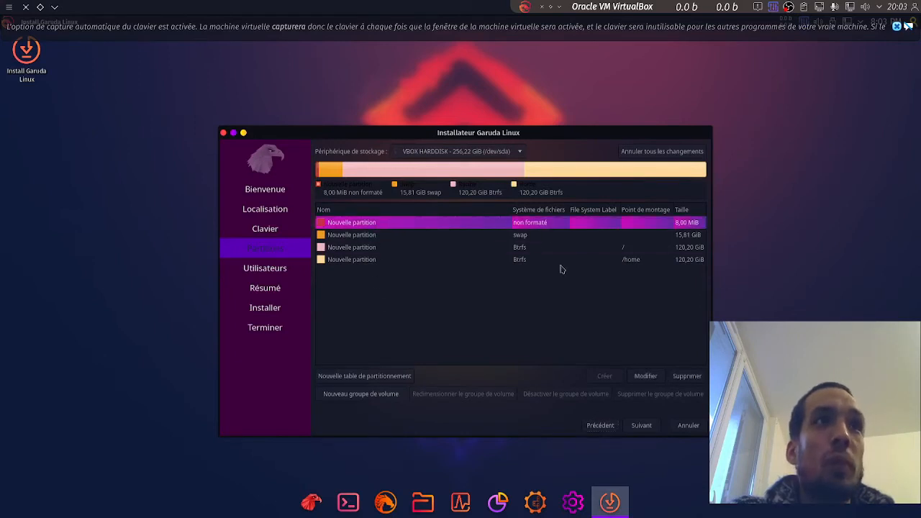
left_click(646, 376)
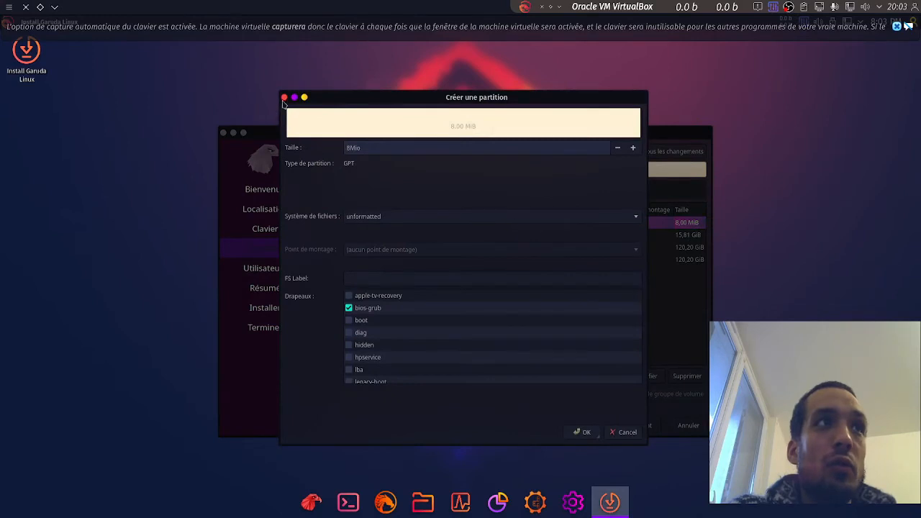
left_click(285, 97)
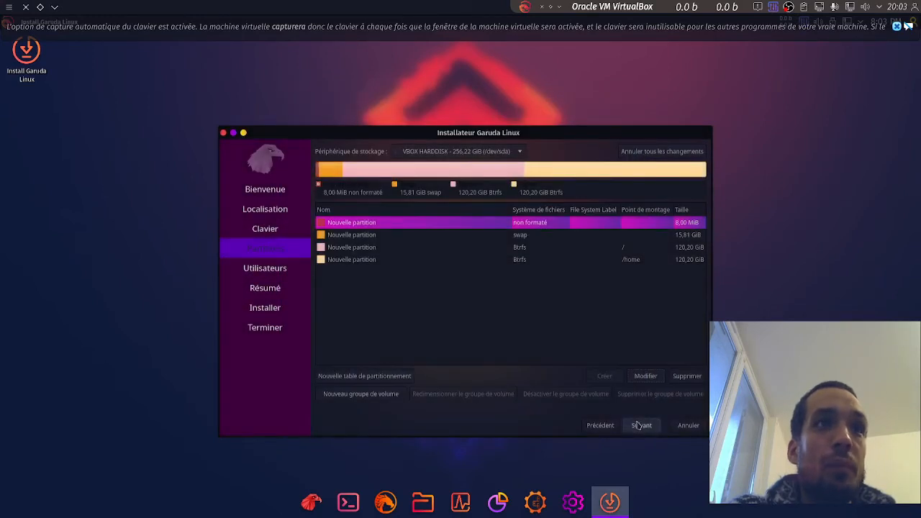
Accept the partition layout without an EFI partition and continue to the user account page
left_click(638, 426)
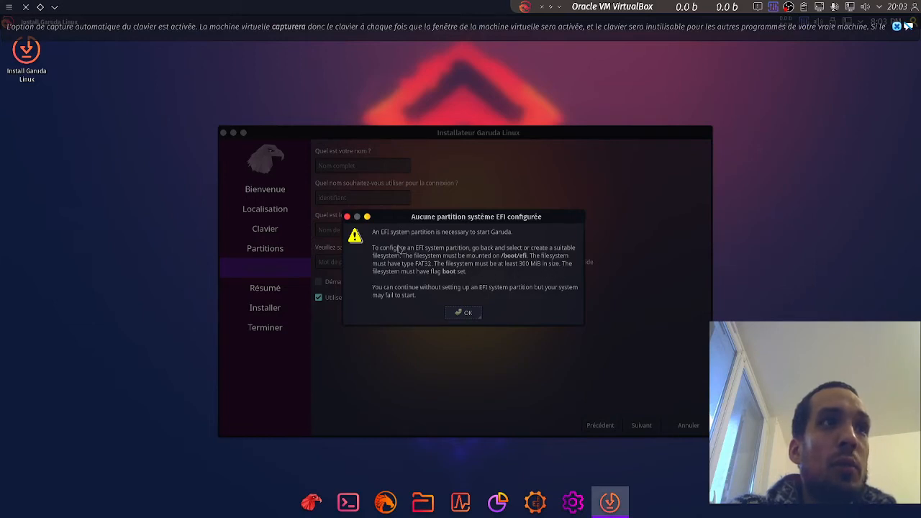
left_click(348, 217)
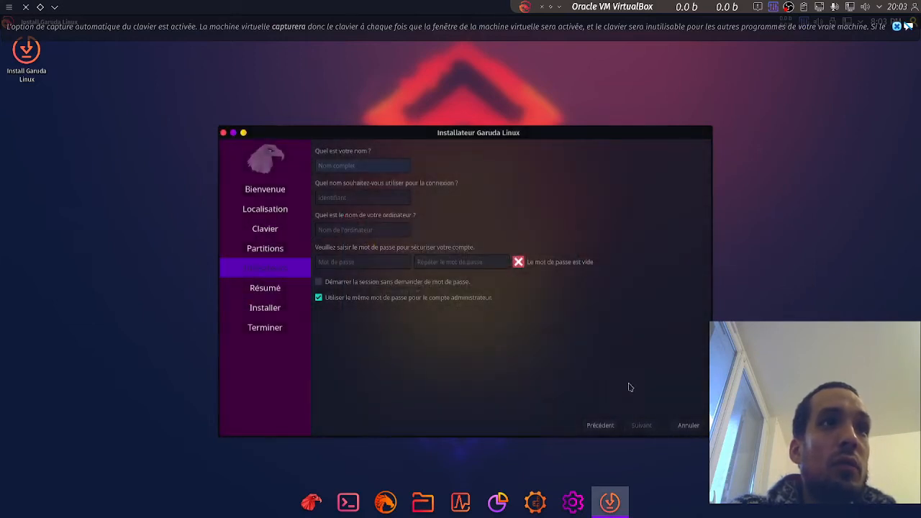
Return to the partitions, edit the 8 MiB partition, and try a 350 MiB size with the fat32 file system and /boot/efi mount point
left_click(595, 425)
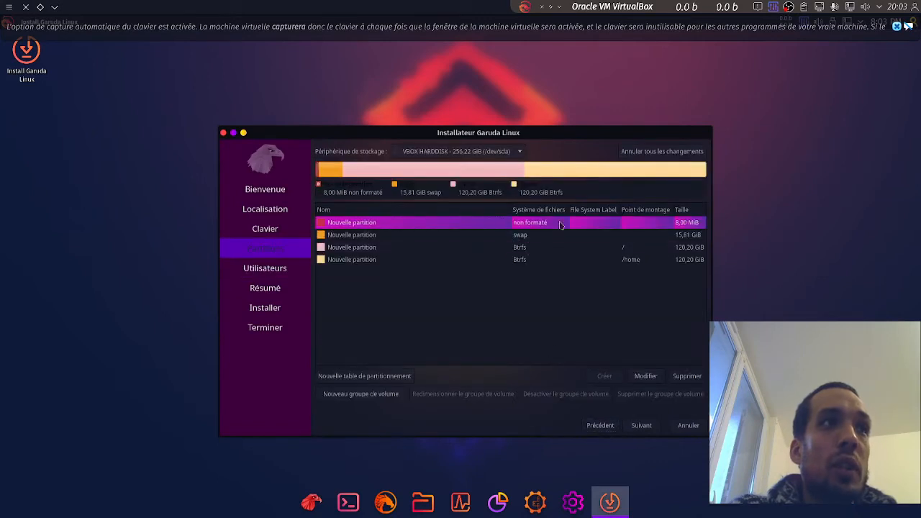
left_click(642, 375)
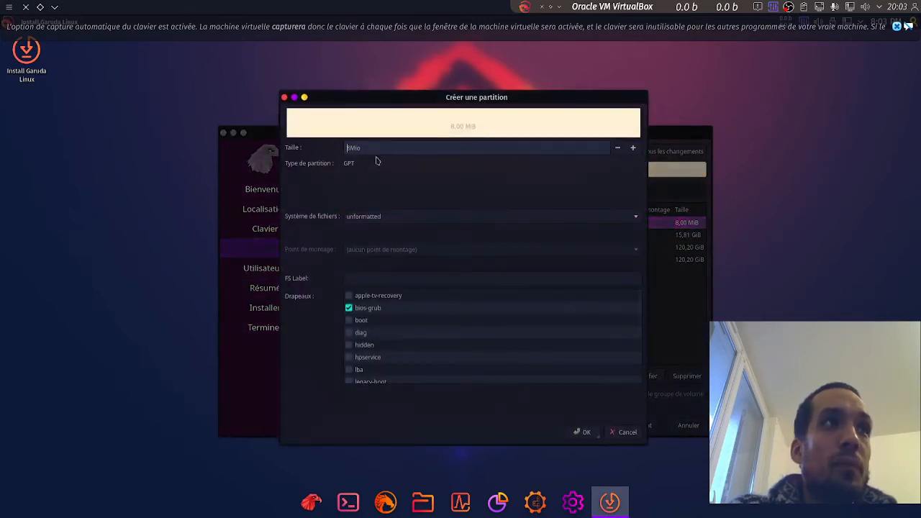
type("300")
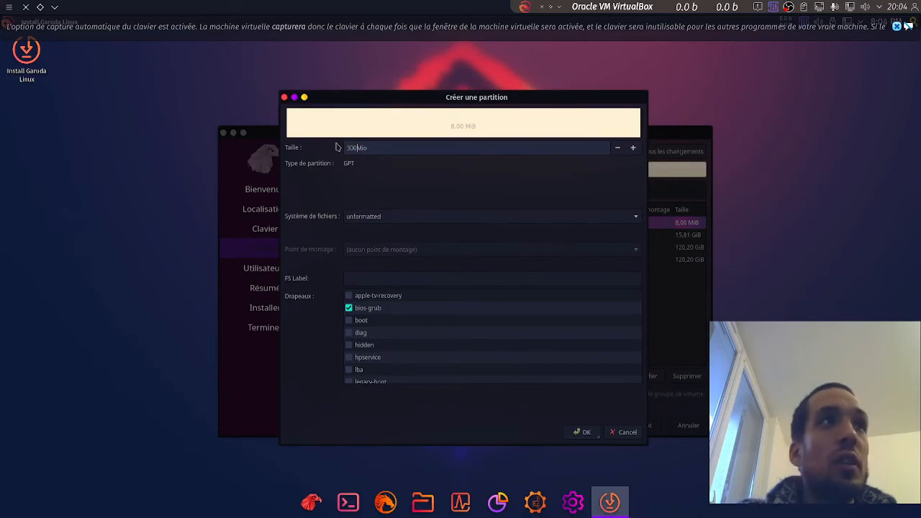
key("BackSpace")
key("BackSpace")
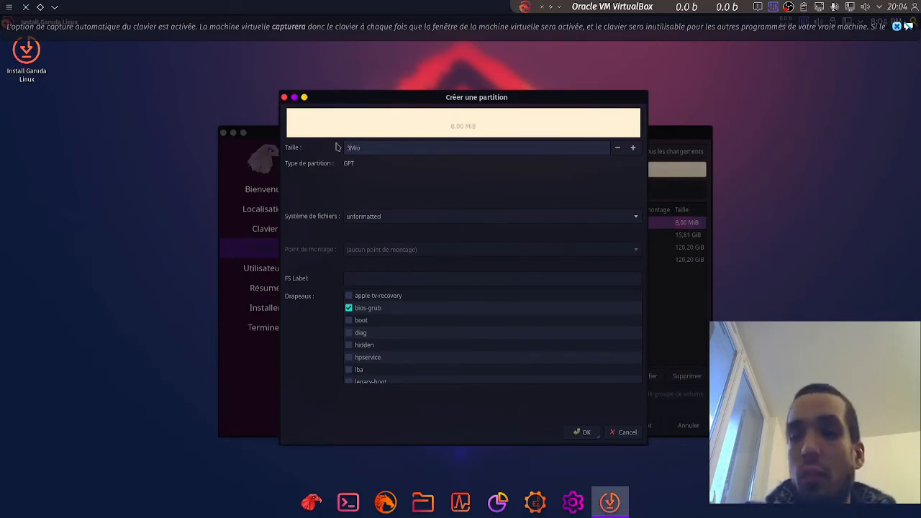
type("50")
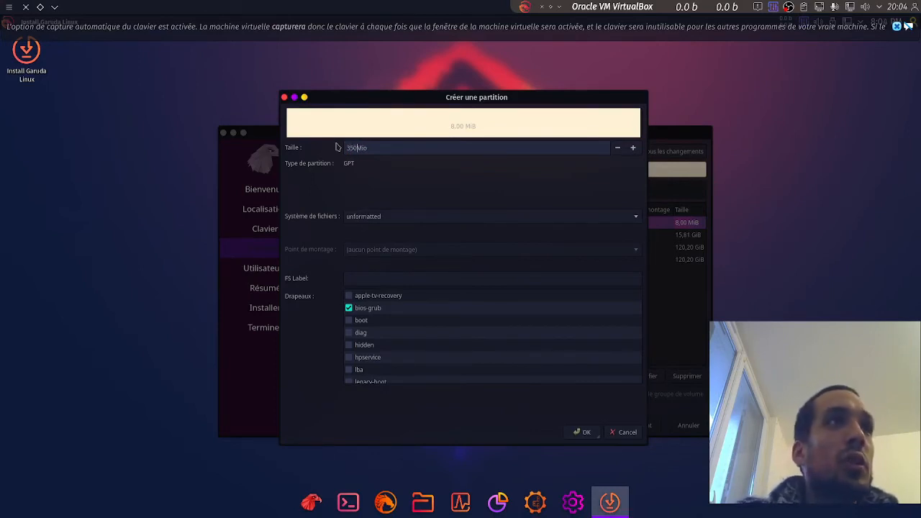
left_click(430, 218)
left_click(371, 237)
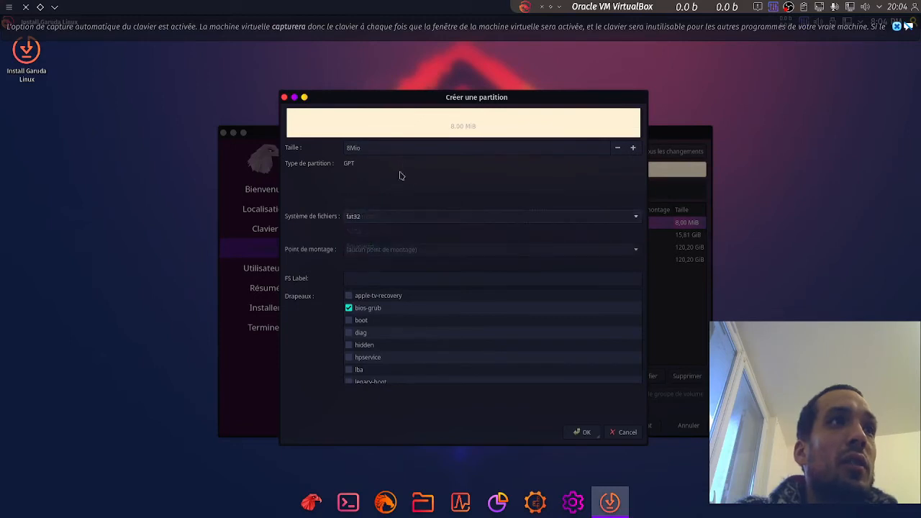
left_click(450, 255)
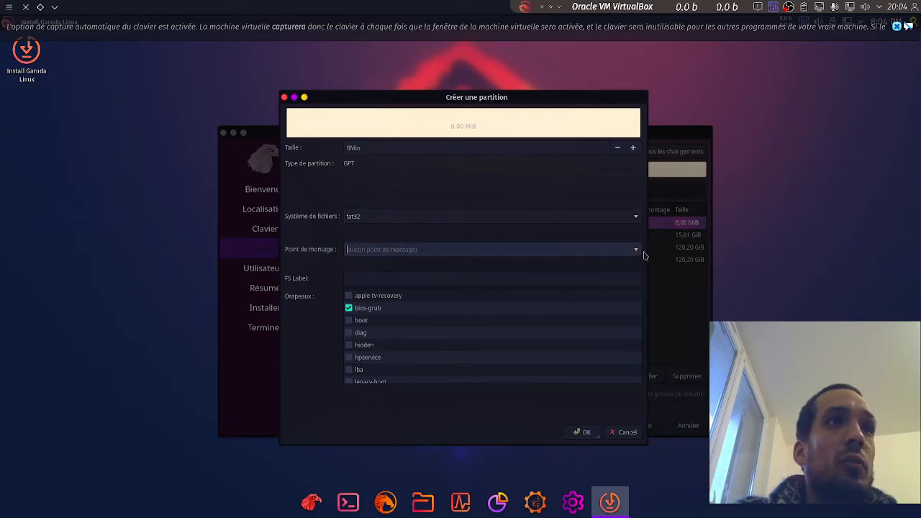
left_click(636, 249)
left_click(382, 280)
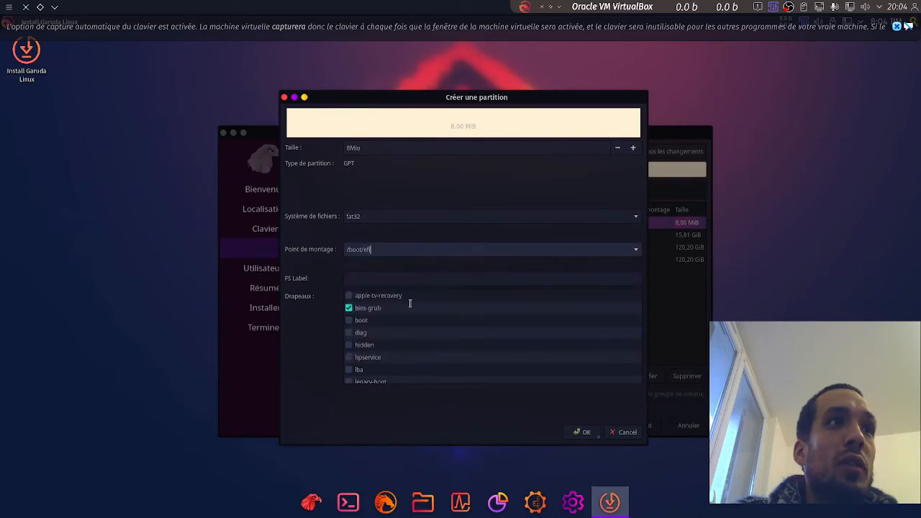
Clear the bios-grub flag on the partition and enable the boot flag instead
left_click(349, 308)
scroll(461, 338, "down", 3)
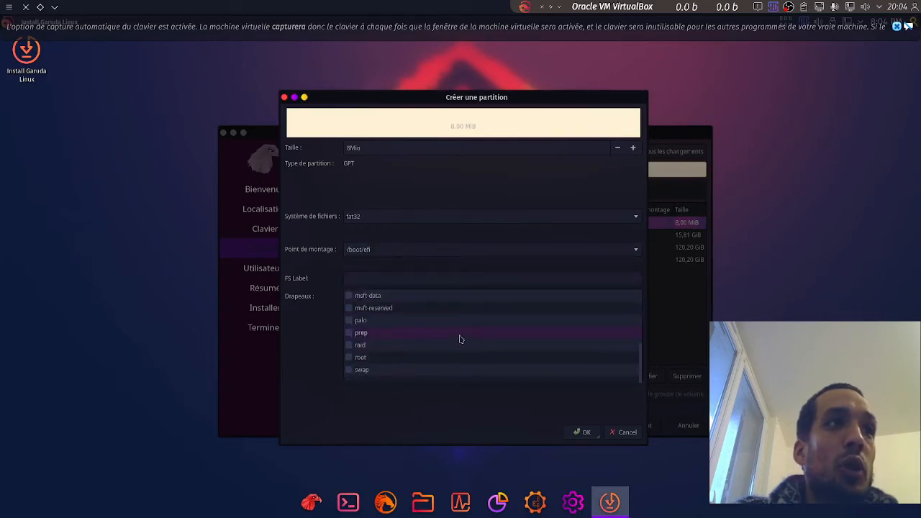
scroll(460, 338, "up", 3)
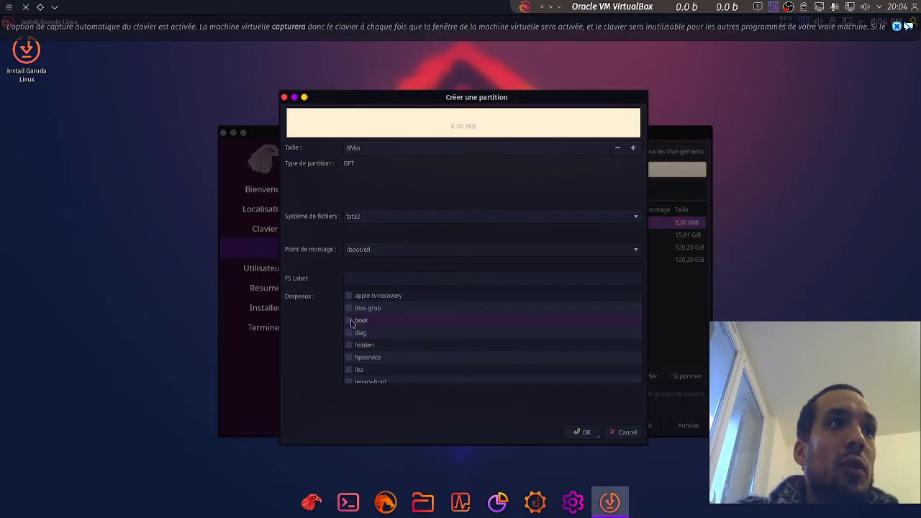
left_click(349, 320)
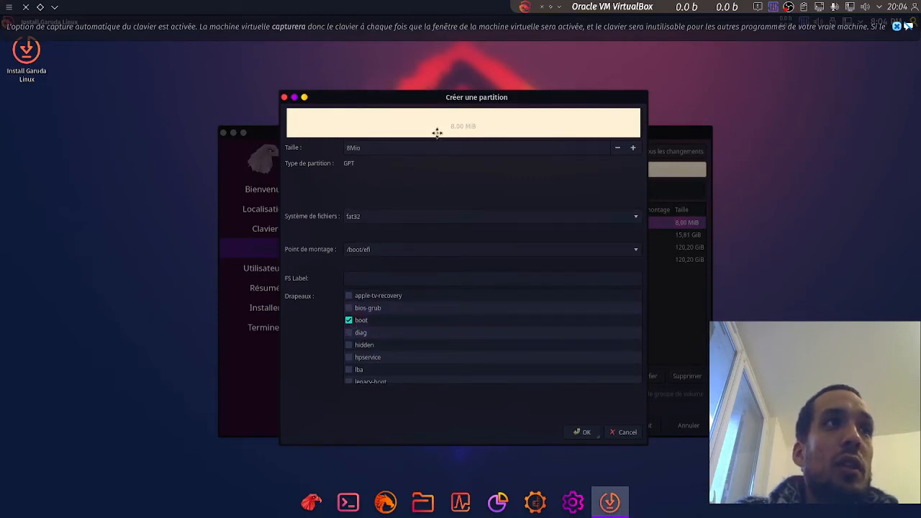
left_click(471, 148)
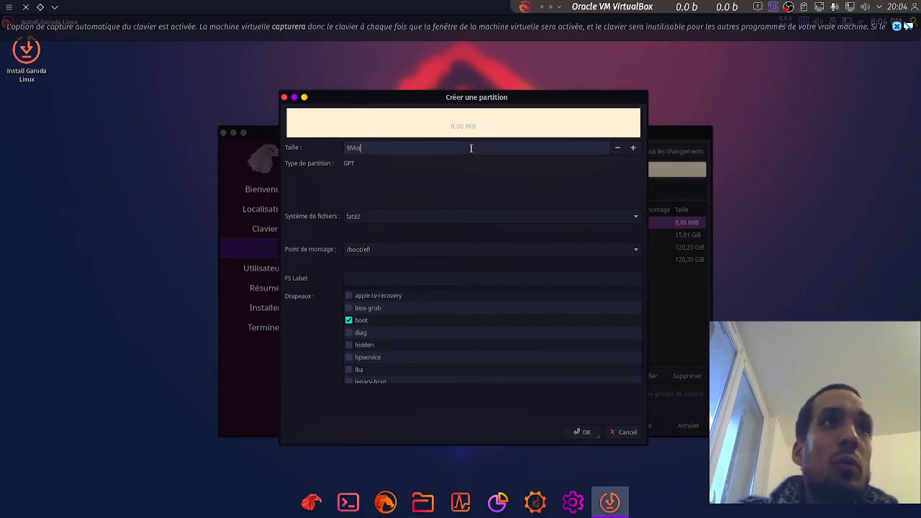
left_click_drag(359, 147, 314, 142)
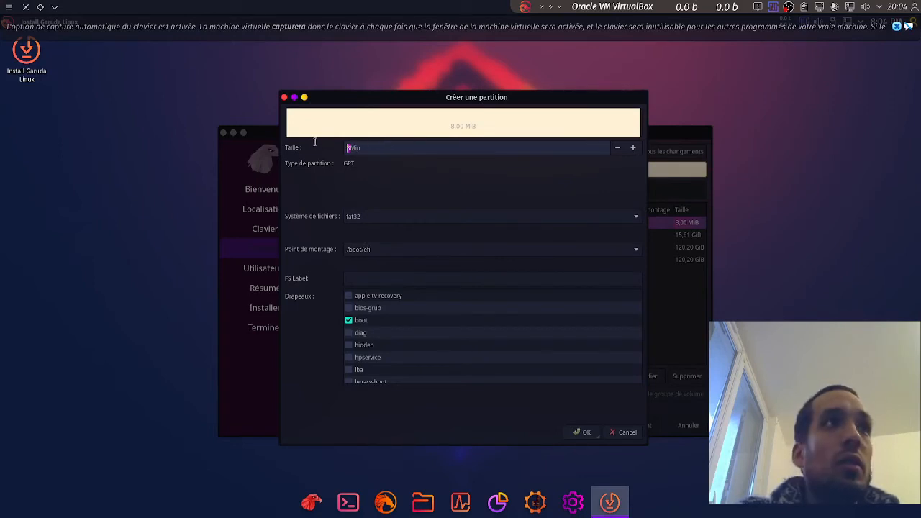
left_click(365, 147)
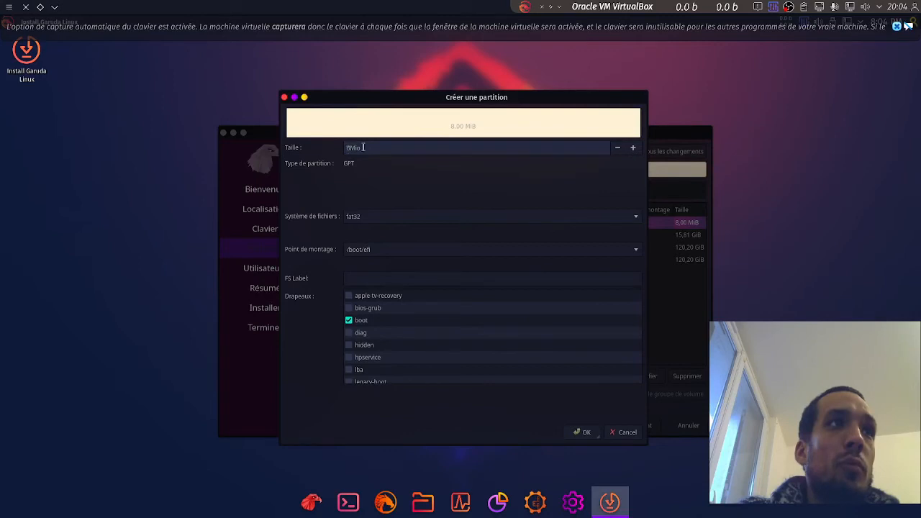
Set the partition's file system back to unformatted, enable the bios-grub flag again, and confirm the partition settings
left_click(470, 216)
left_click(387, 202)
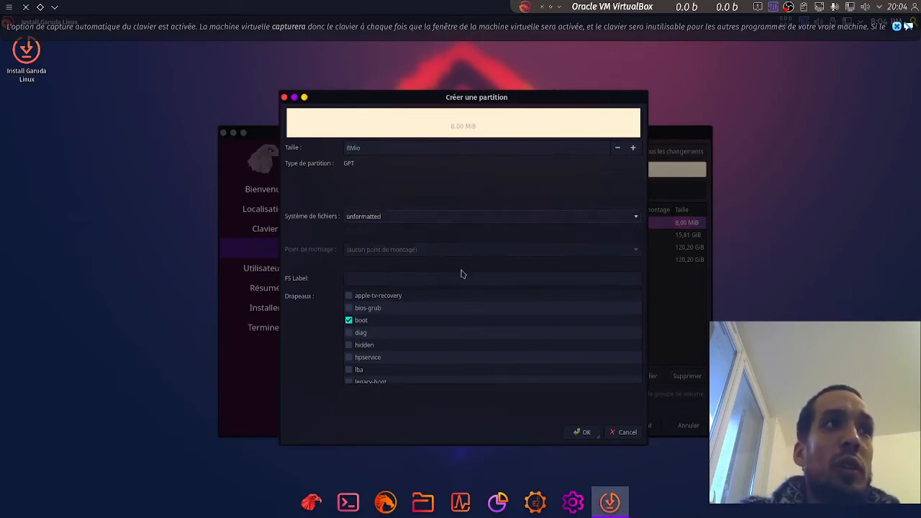
left_click(354, 307)
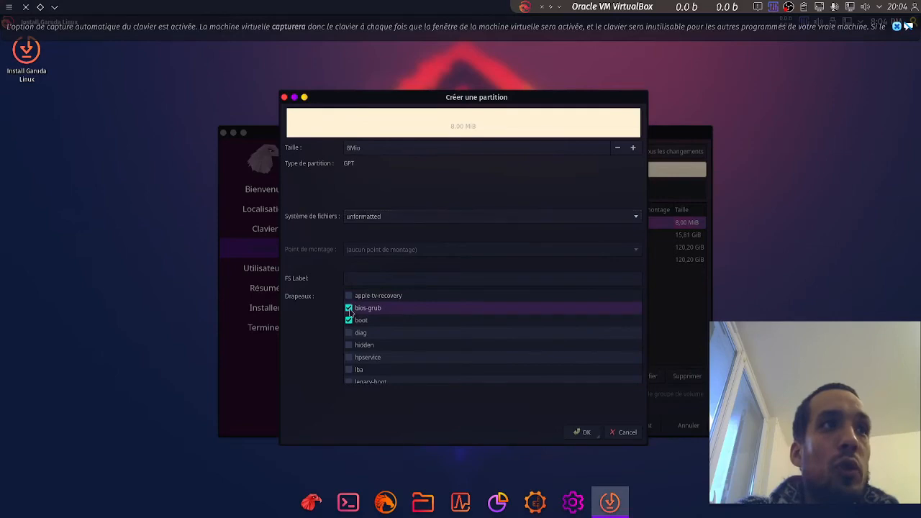
left_click(461, 220)
left_click(405, 215)
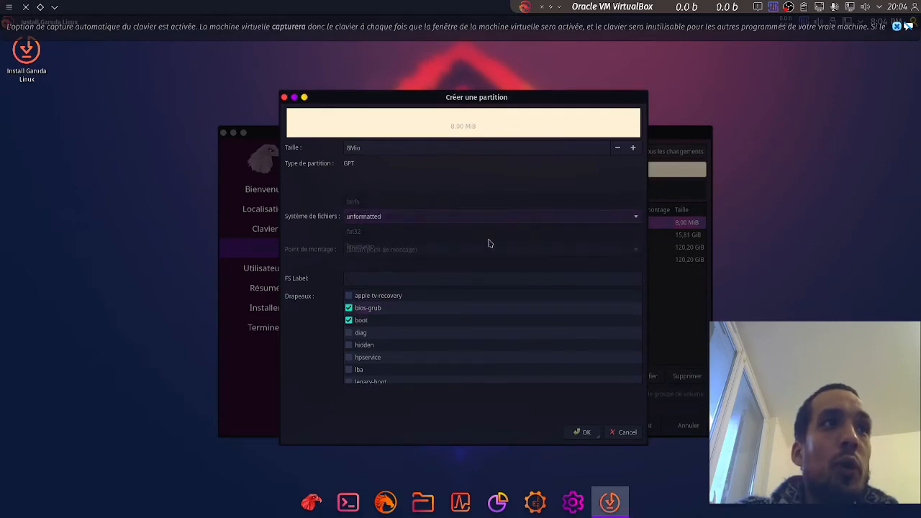
left_click(582, 432)
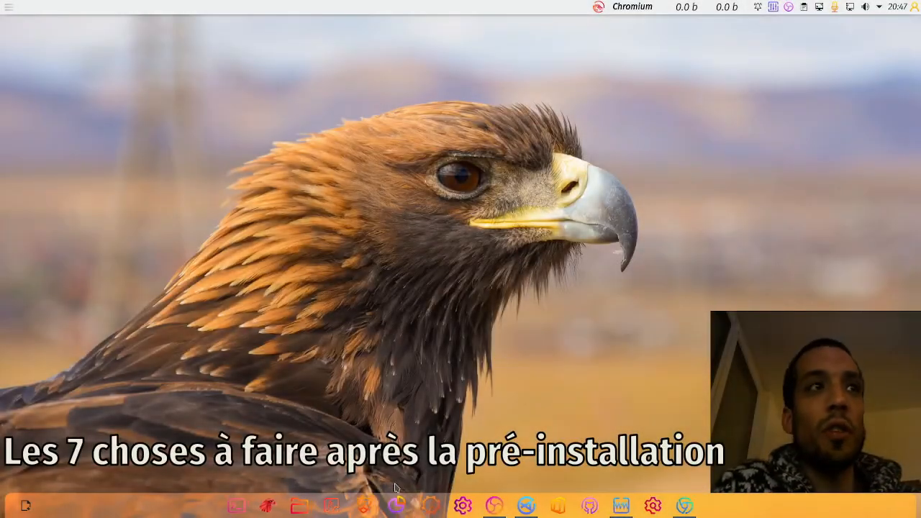
Open Garuda Welcome on the installed system and launch the Setup Assistant, then close both without updating the system
left_click(277, 500)
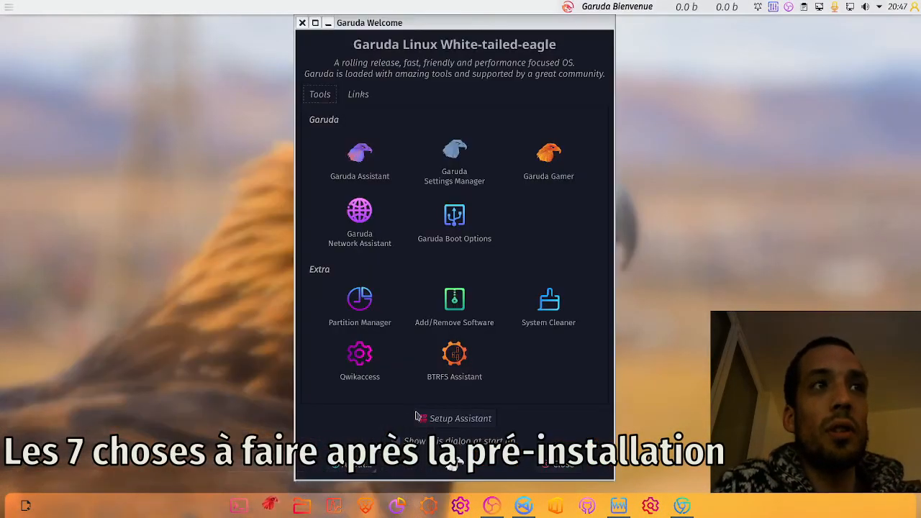
left_click(461, 418)
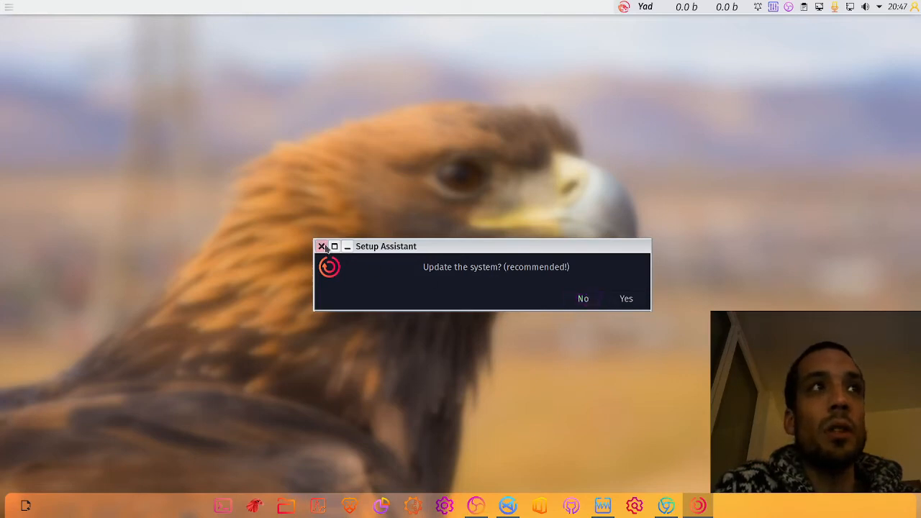
left_click(322, 246)
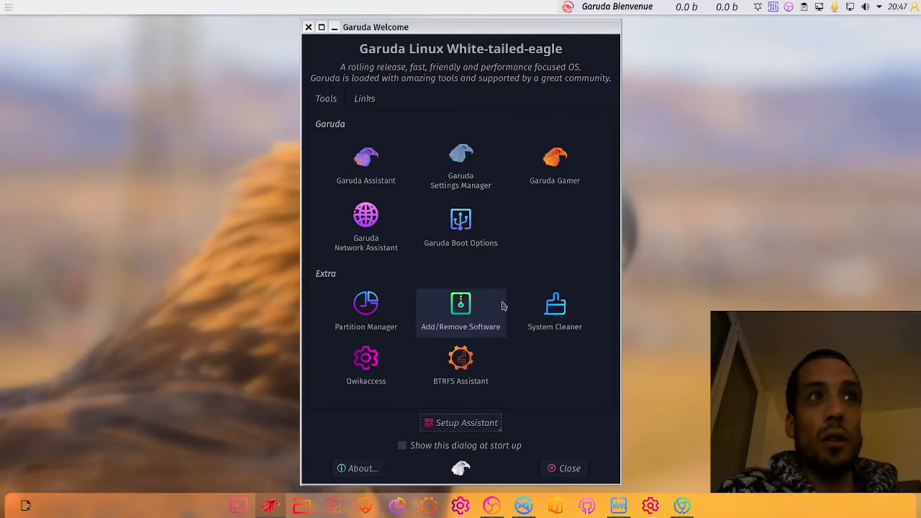
left_click(308, 26)
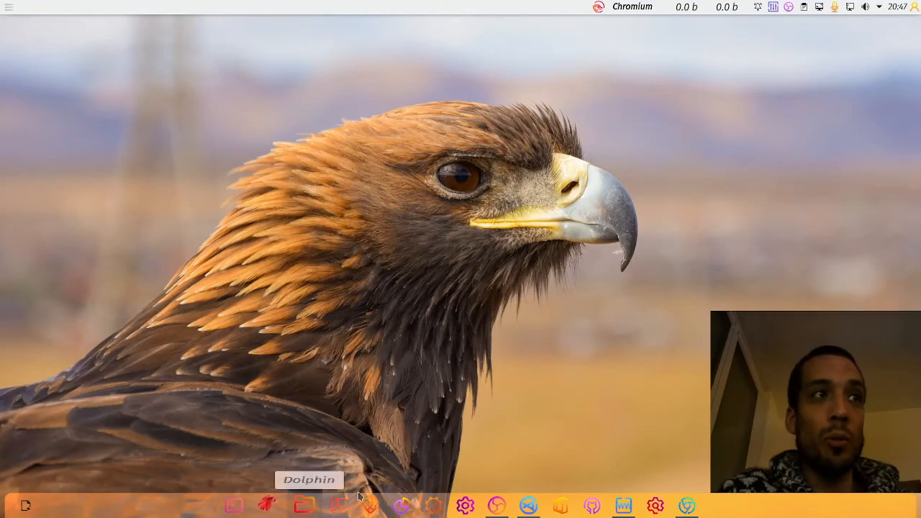
Open Konsole and start a full system upgrade with sudo pacman -Syyu, authenticating with the account password
left_click(239, 506)
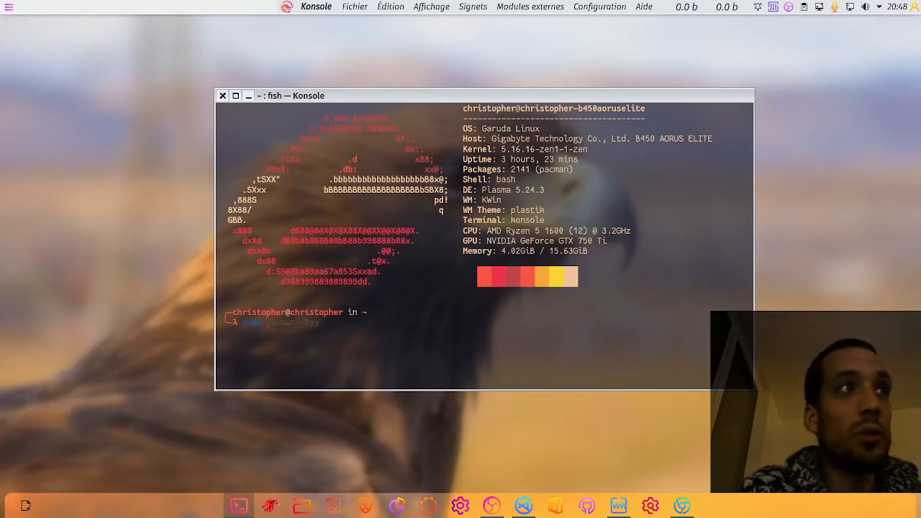
key("Right")
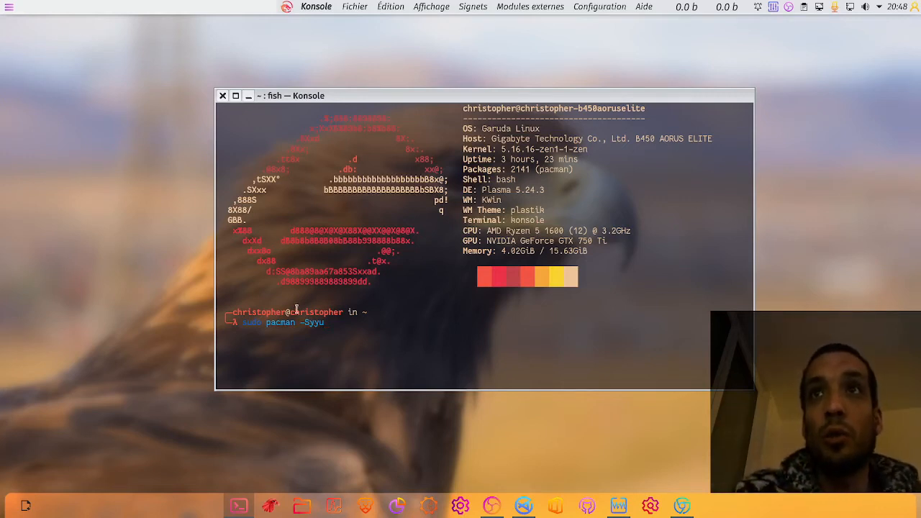
left_click_drag(337, 328, 264, 328)
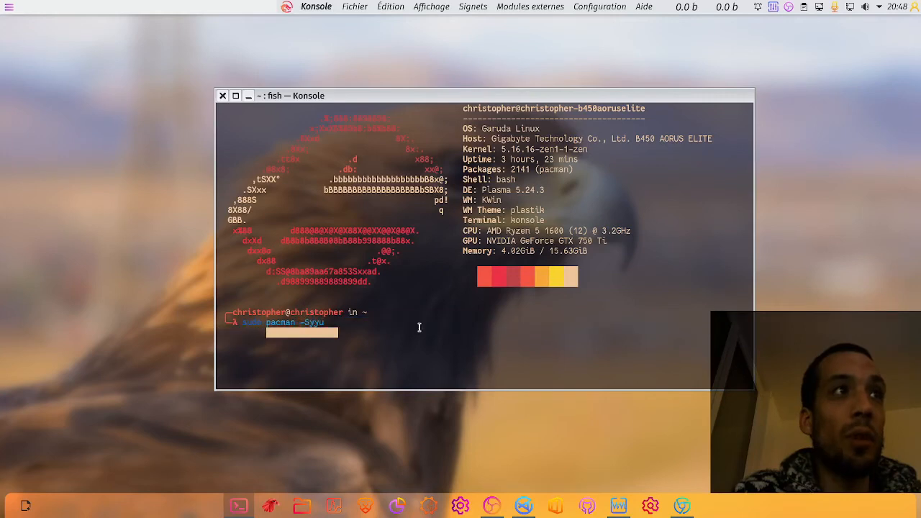
left_click(395, 323)
key("Return")
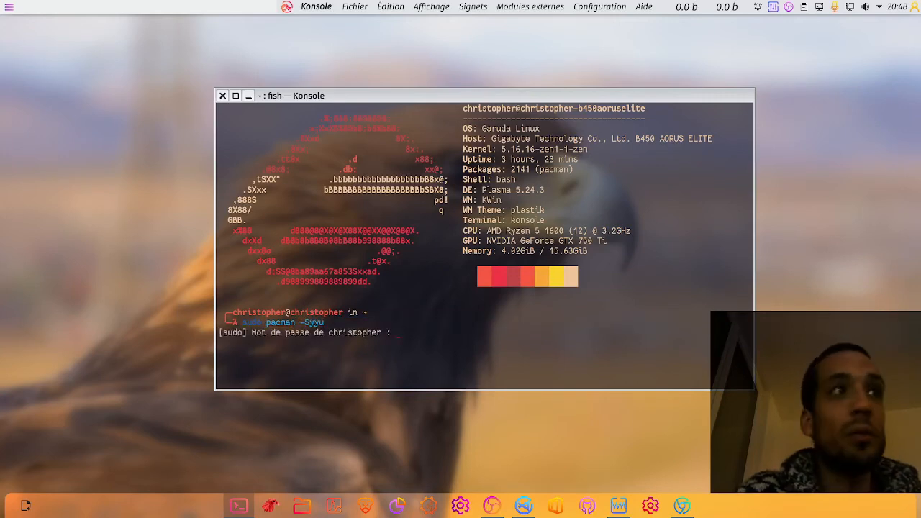
type("**********")
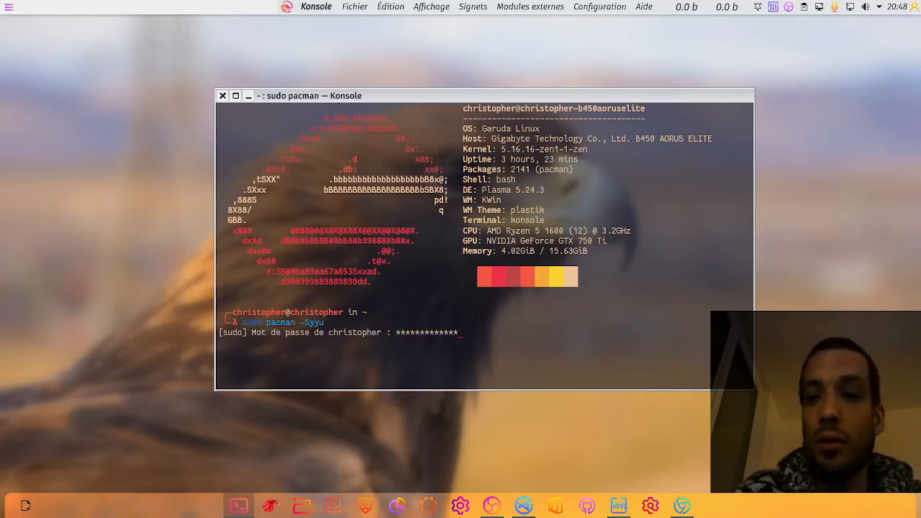
key("Return")
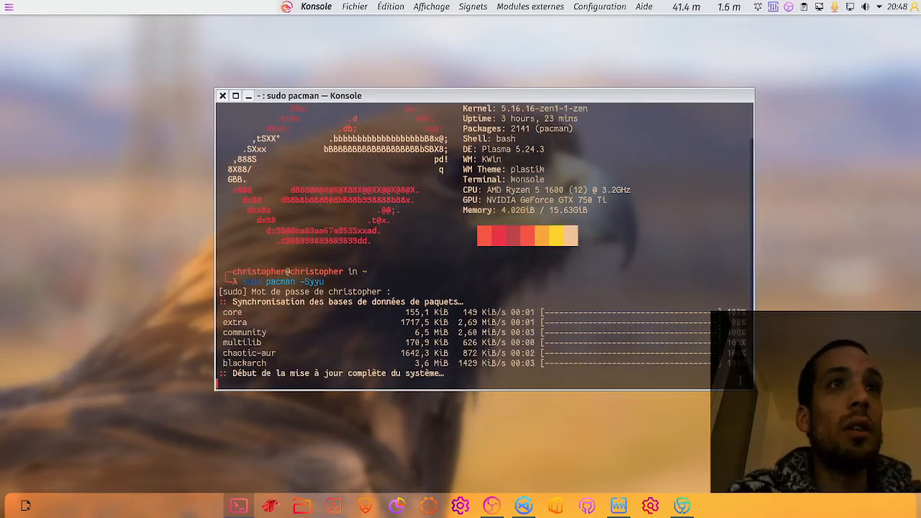
Accept the installation of the listed package upgrades and close the terminal after the upgrade has finished
left_click_drag(754, 391, 762, 419)
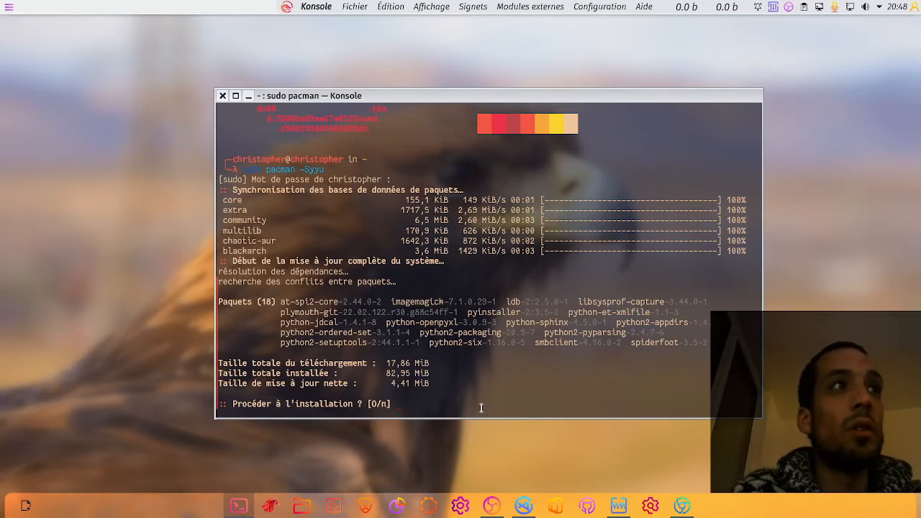
key("Return")
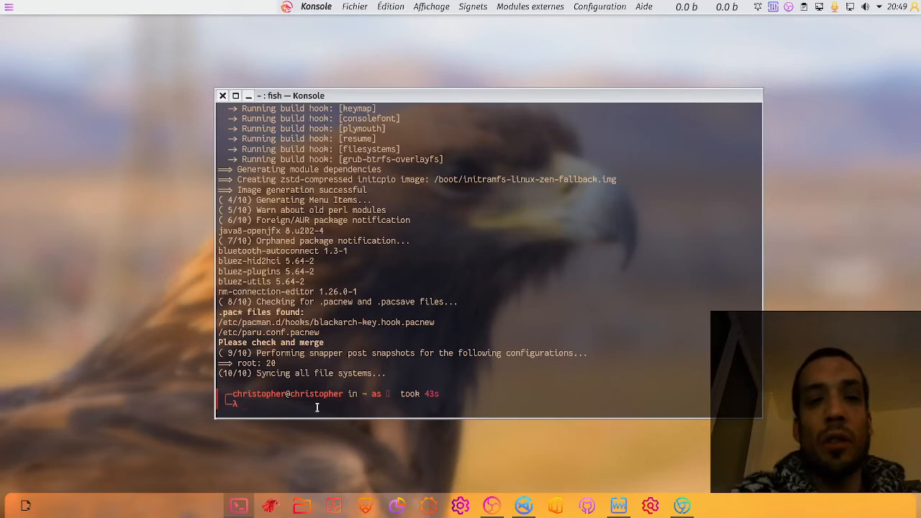
type("r")
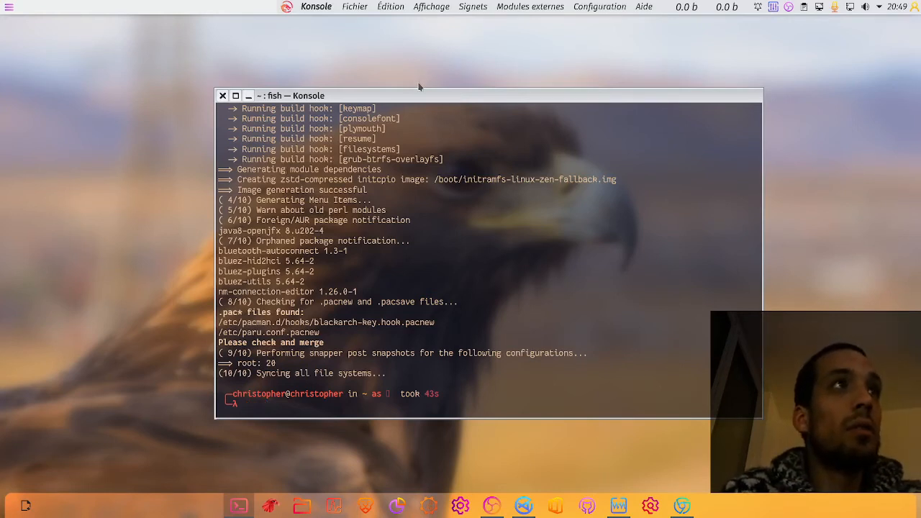
left_click_drag(422, 88, 422, 78)
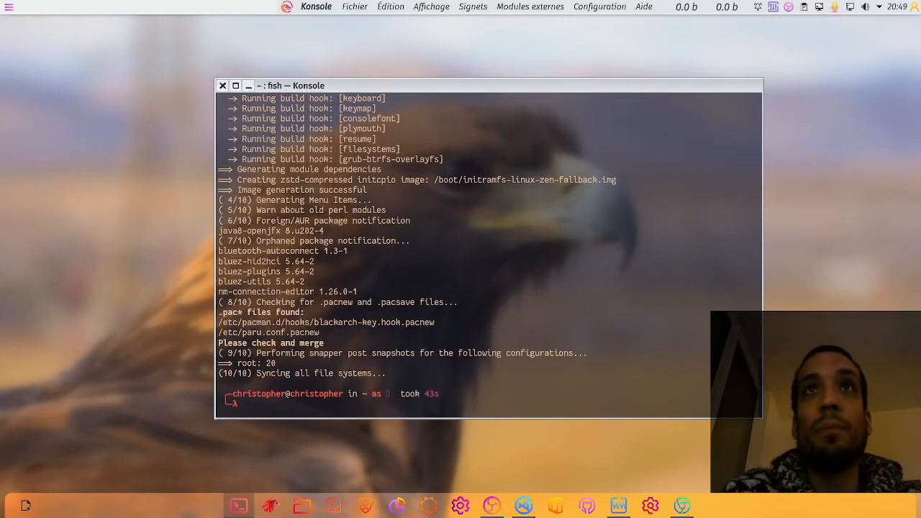
left_click(222, 85)
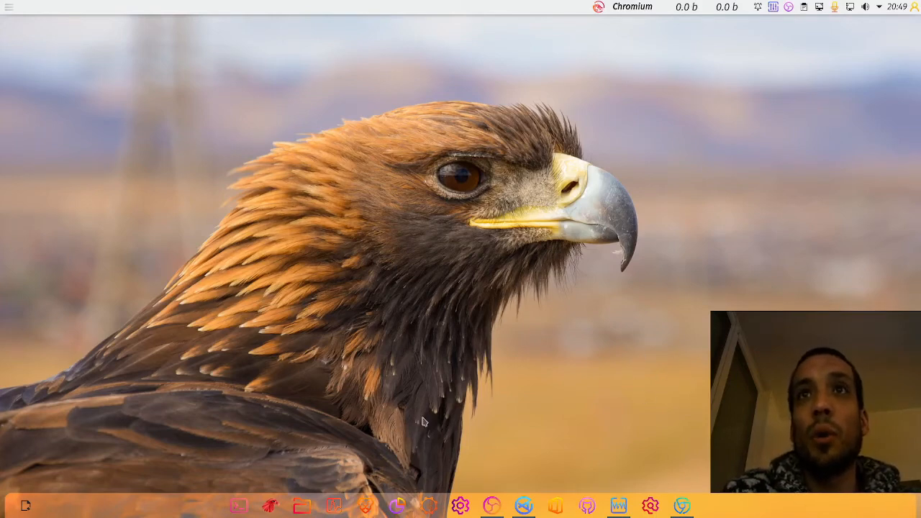
Open Konsole and edit /etc/pacman.d/chaotic-mirrorlist with sudo micro, authenticating with the account password
left_click(235, 505)
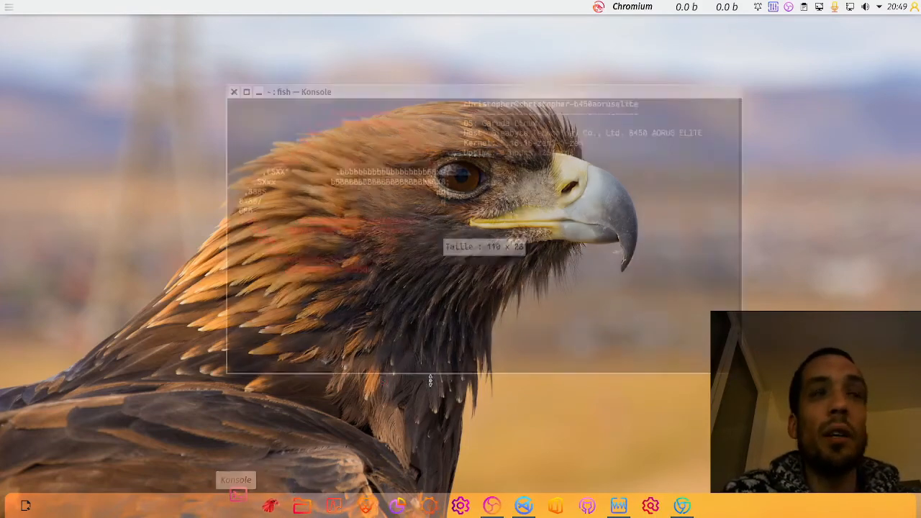
left_click_drag(390, 91, 422, 133)
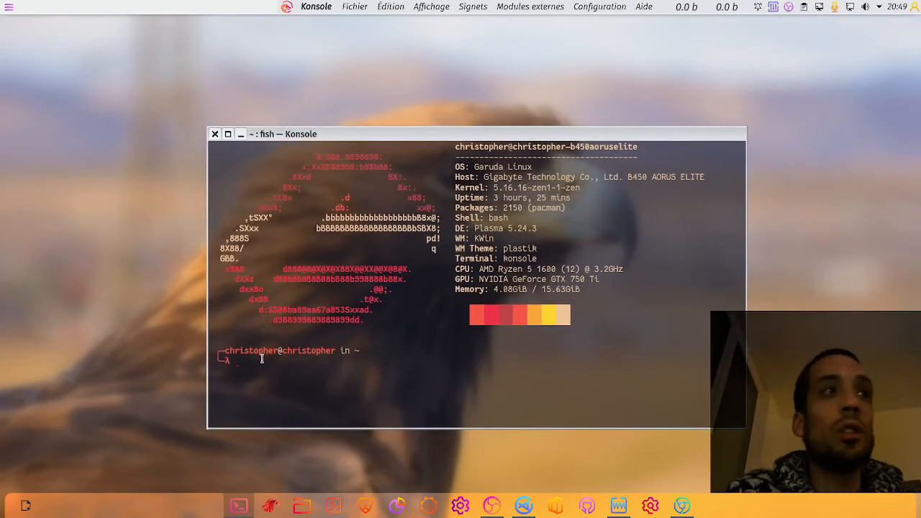
type("s")
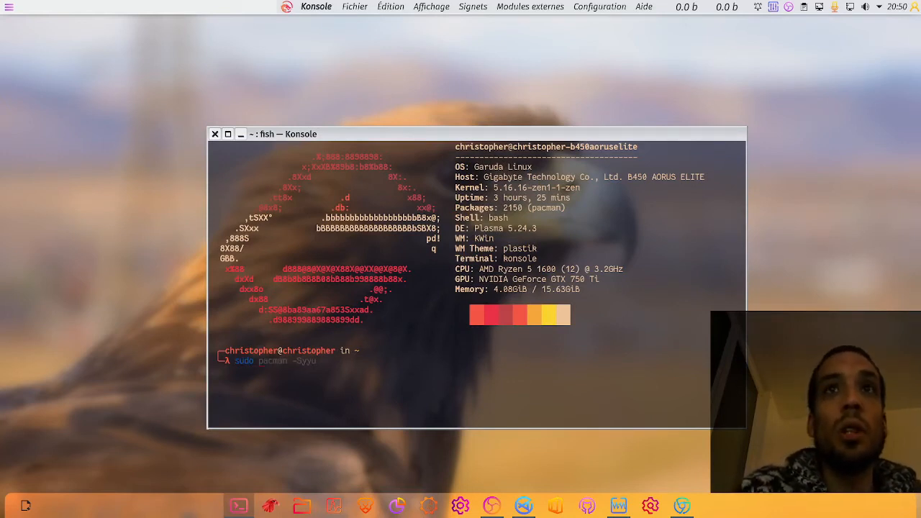
type("udo micr")
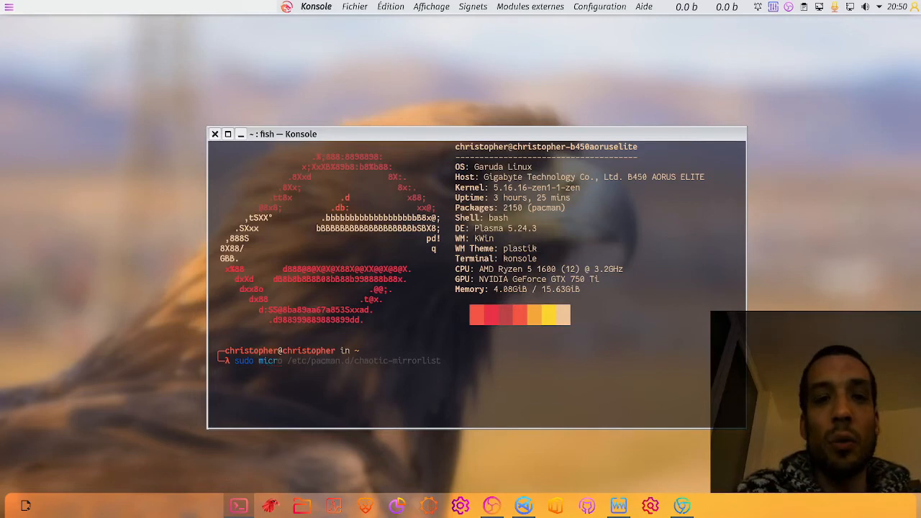
type("o")
key("Right")
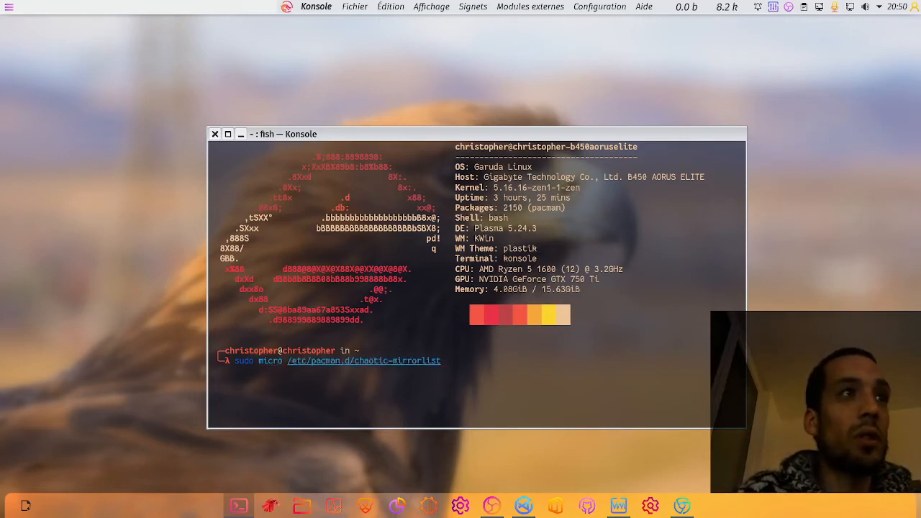
key("Return")
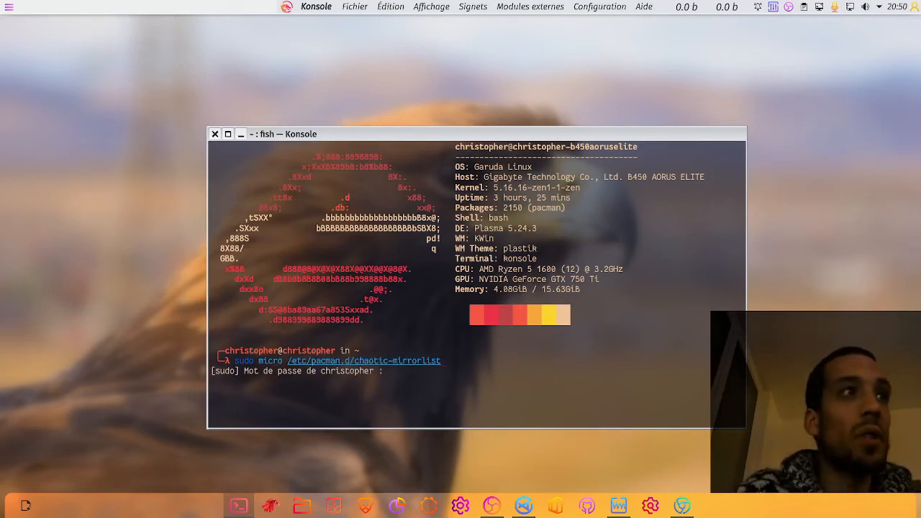
type("**")
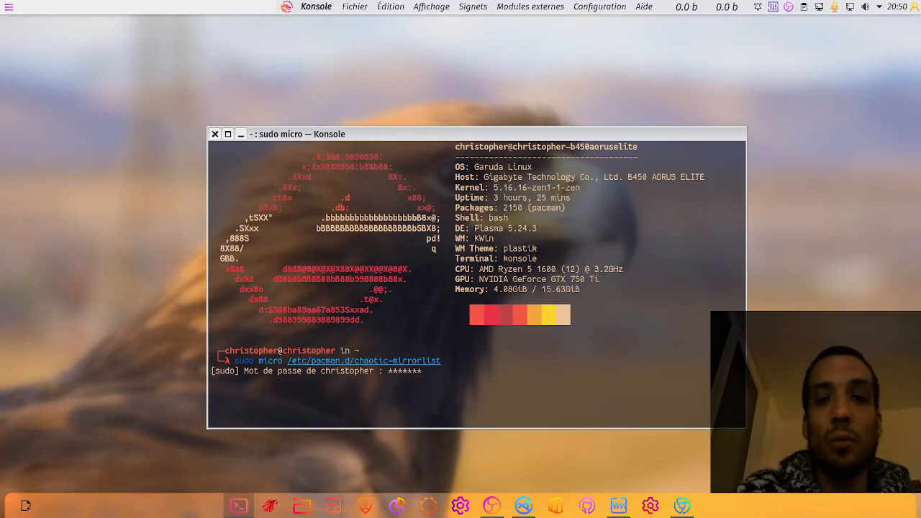
type("*****")
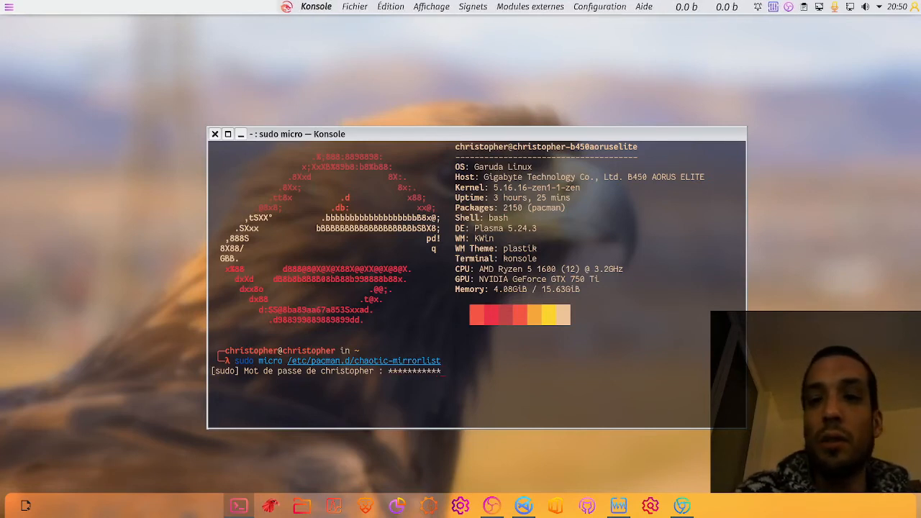
key("Return")
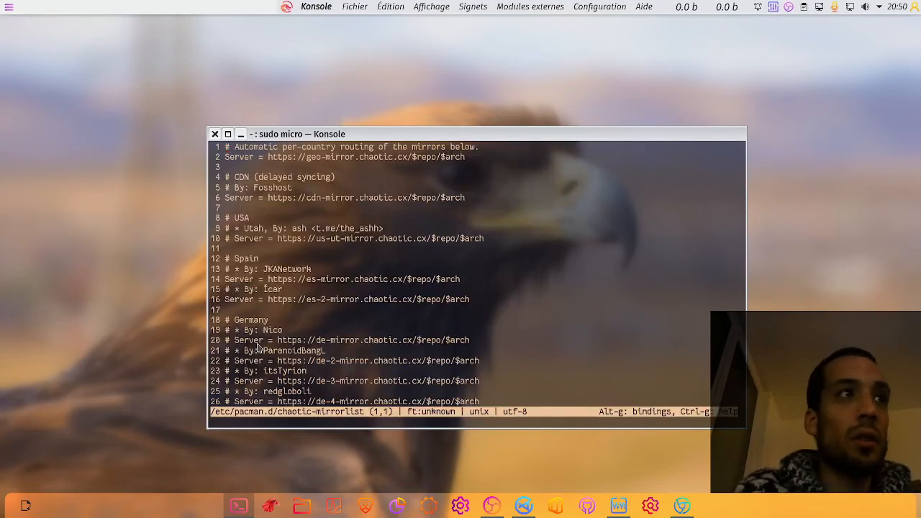
Examine which server lines for CDN, USA, Spain and Germany are active or commented out in the mirror list
scroll(560, 299, "down", 1)
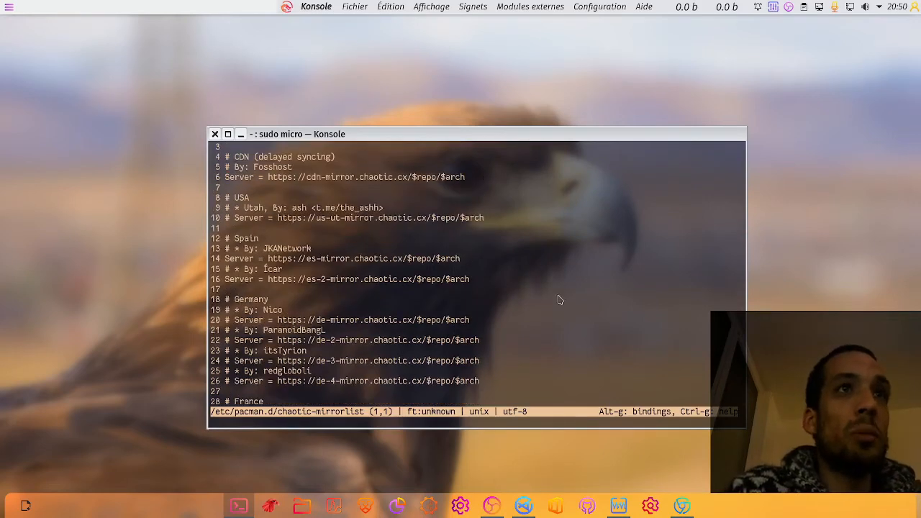
scroll(560, 300, "up", 1)
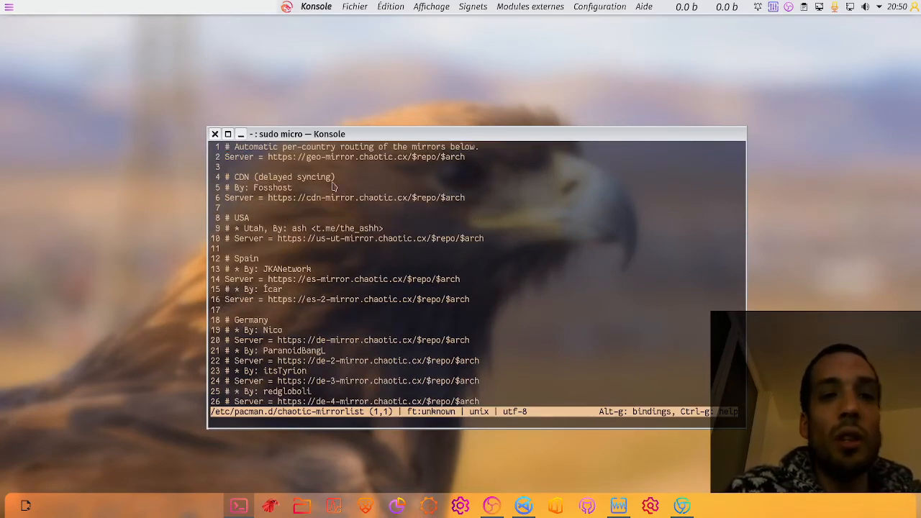
mouse_move(920, 97)
left_mouse_down()
mouse_move(519, 38)
mouse_move(497, 62)
mouse_move(715, 71)
mouse_move(502, 84)
mouse_move(920, 84)
left_mouse_up()
left_click(474, 313)
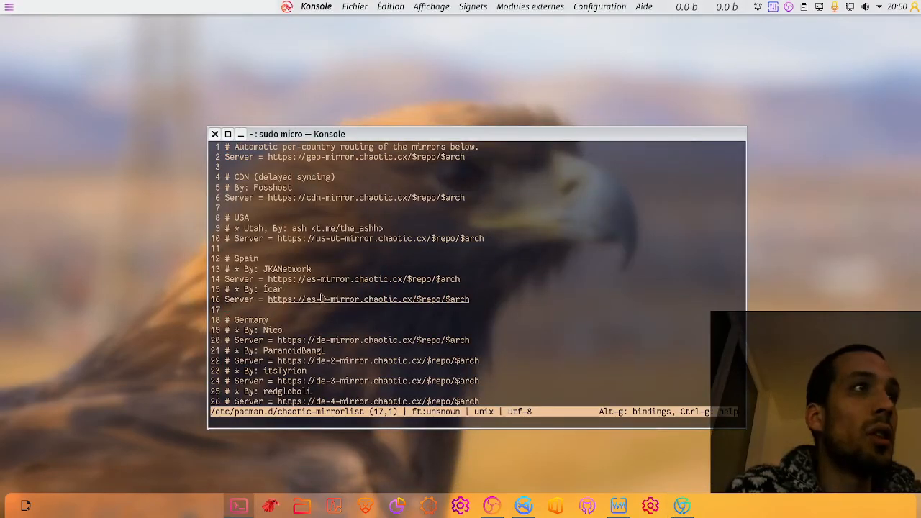
left_click(252, 167)
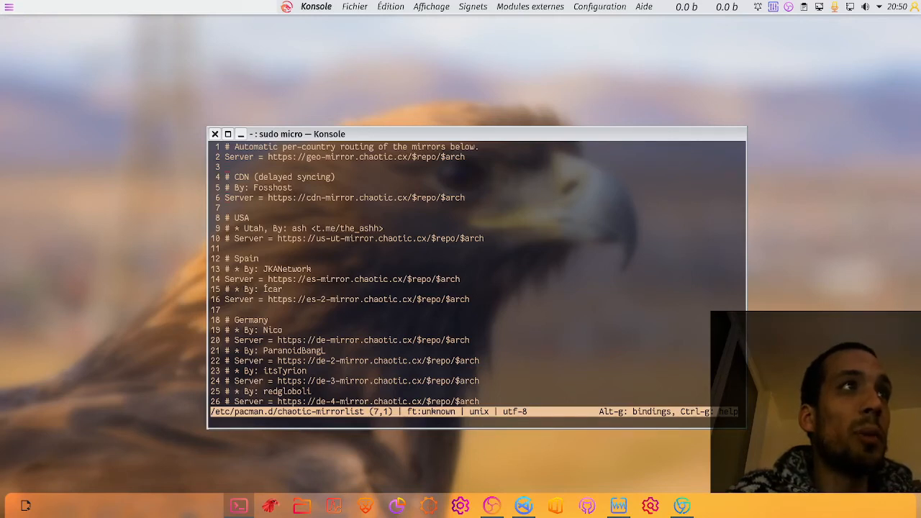
key("Down")
key("Down")
key("Down")
key("Down")
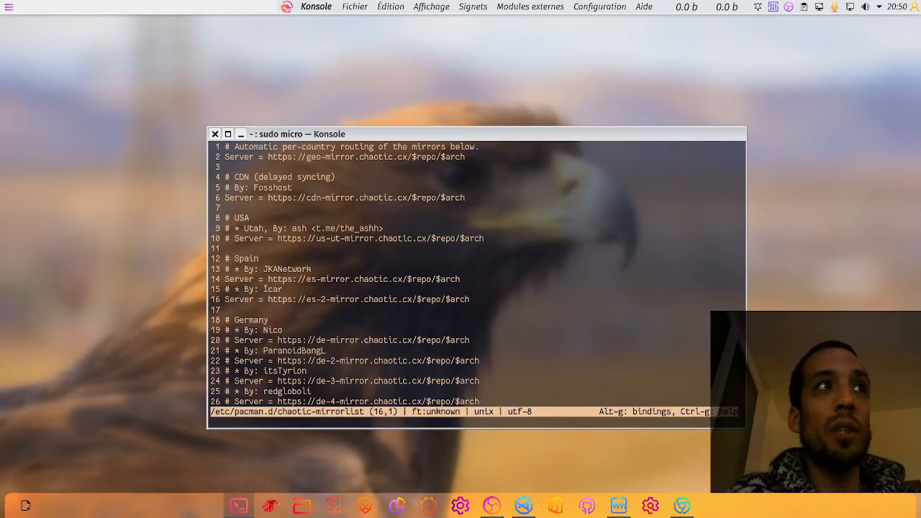
key("Down")
key("Down")
key("Down")
key("Down")
key("Down")
key("Down")
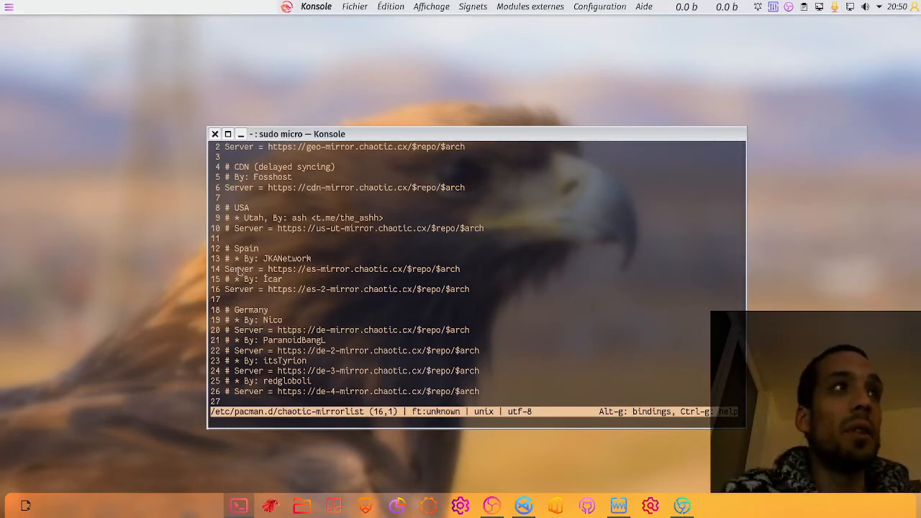
left_click_drag(238, 269, 368, 271)
left_click(244, 295)
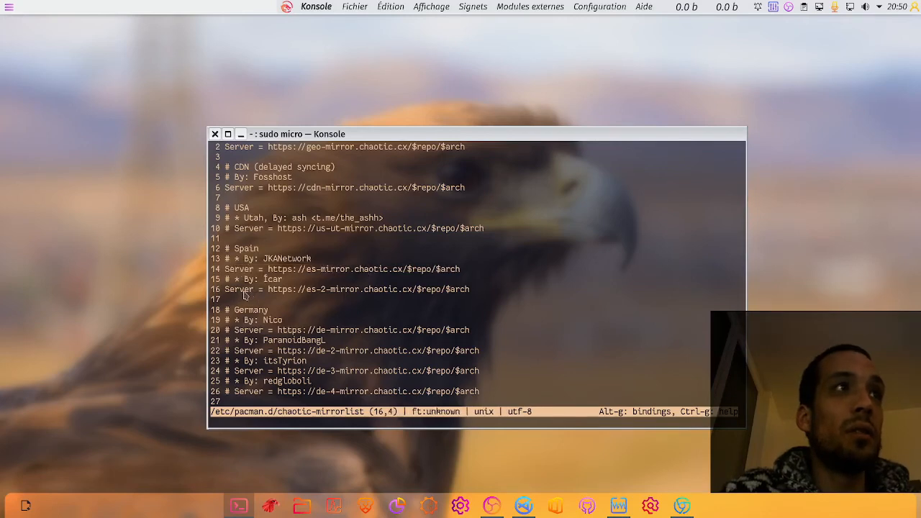
triple_click(245, 295)
left_click(224, 295)
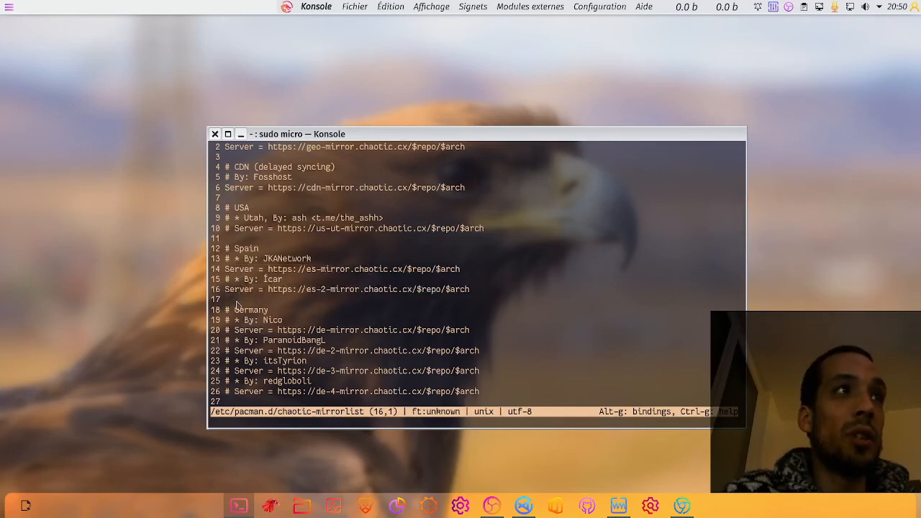
scroll(236, 304, "up", 1)
Uncomment the USA mirror's server line on line 10 and restore its # mark
left_click(236, 242)
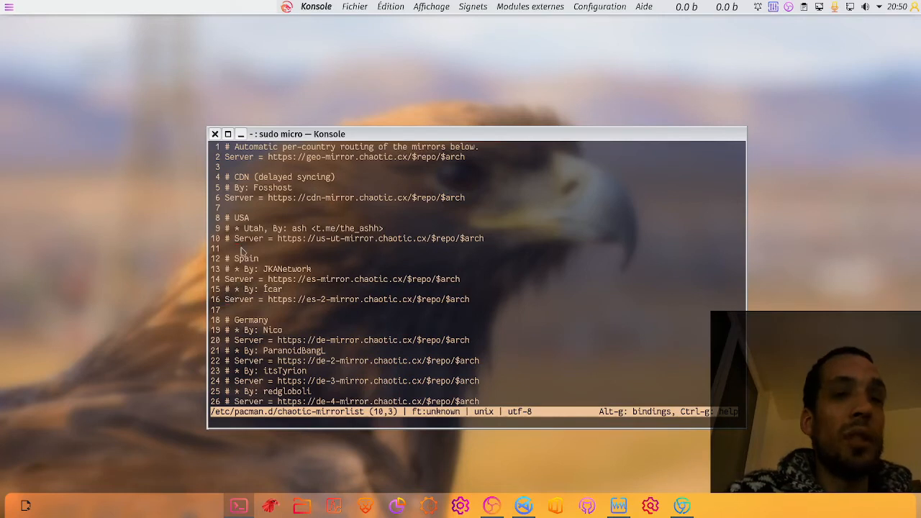
key("BackSpace")
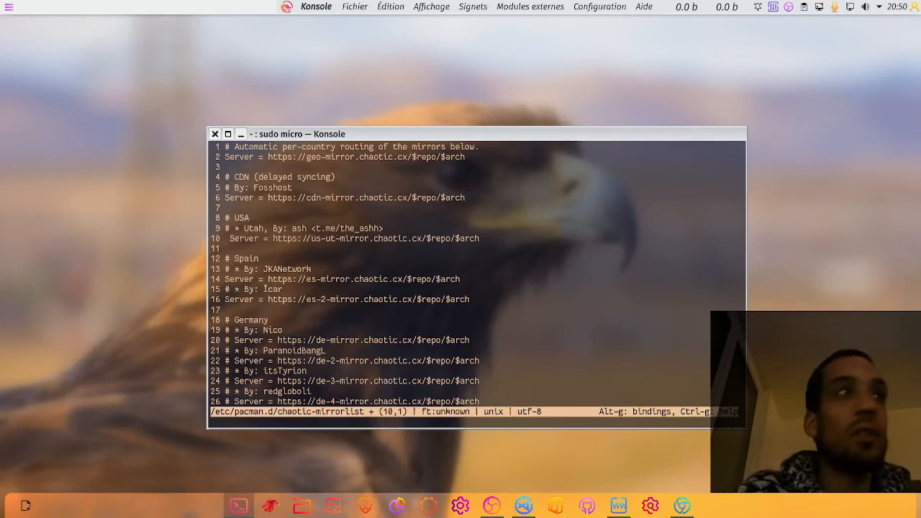
type("#")
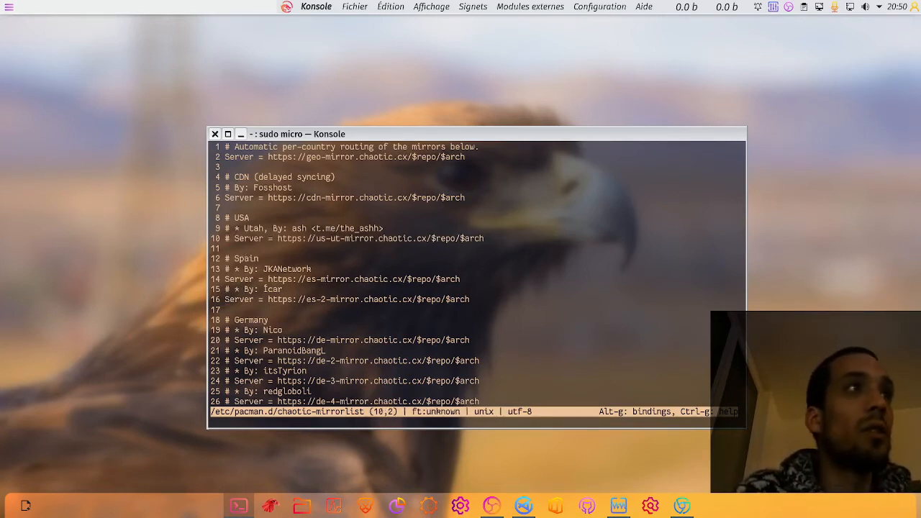
Examine the remaining country entries of the mirror list, from Spain through France down to India
key("Down")
key("Down")
key("Down")
key("Down")
key("Down")
key("Down")
key("Down")
key("Down")
key("Down")
key("Down")
key("Down")
key("Down")
key("Down")
key("Down")
key("Down")
key("Down")
key("Down")
key("Down")
key("Down")
key("Down")
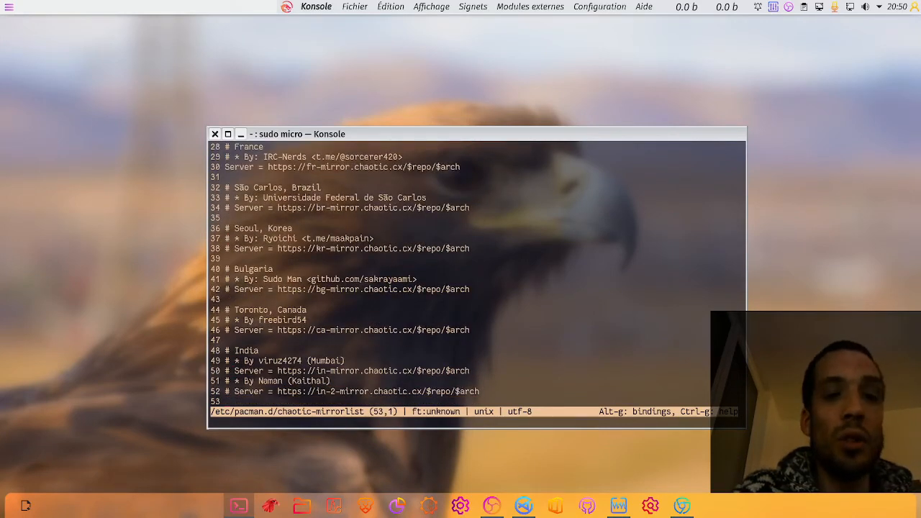
Save the chaotic-mirrorlist file, quit micro and close the terminal window
key("ctrl+s")
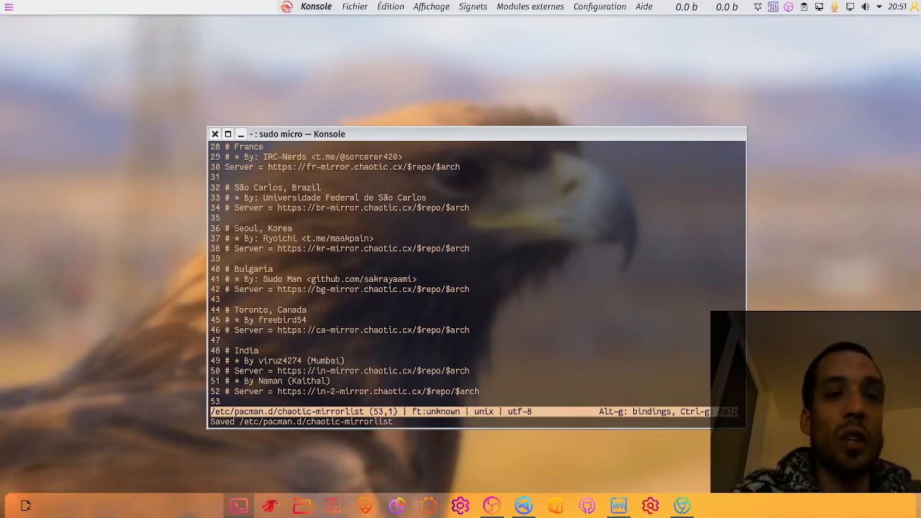
key("ctrl+q")
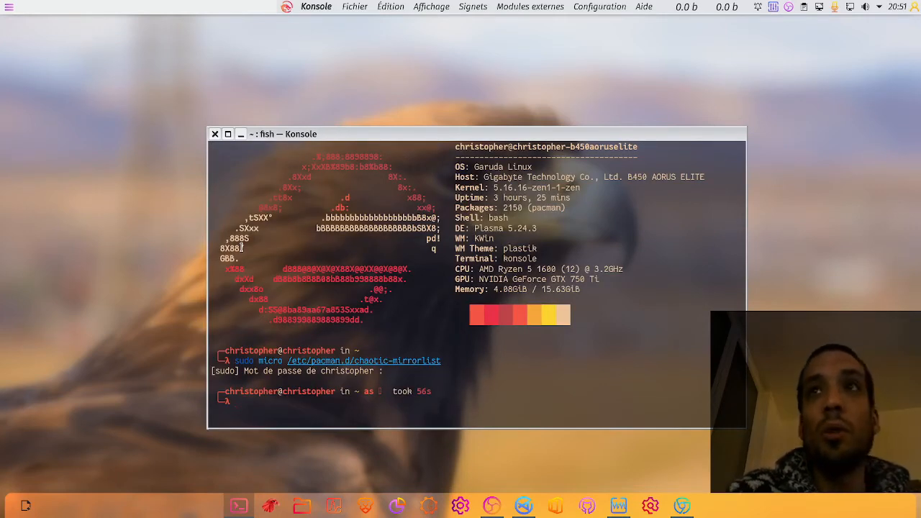
left_click_drag(458, 139, 417, 131)
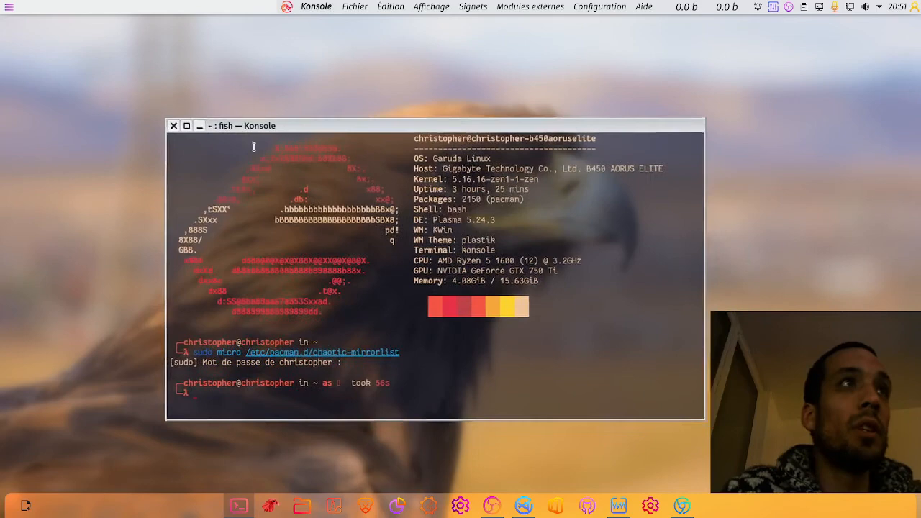
left_click(174, 126)
Open Garuda Welcome and launch BTRFS Assistant from it, authenticating with the account password
left_click(270, 505)
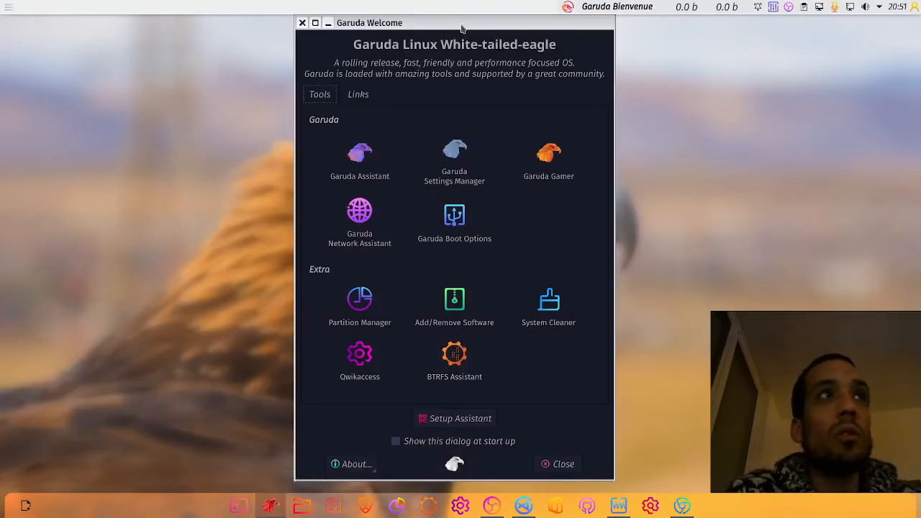
mouse_move(461, 22)
left_mouse_down()
mouse_move(457, 34)
mouse_move(452, 21)
left_mouse_up()
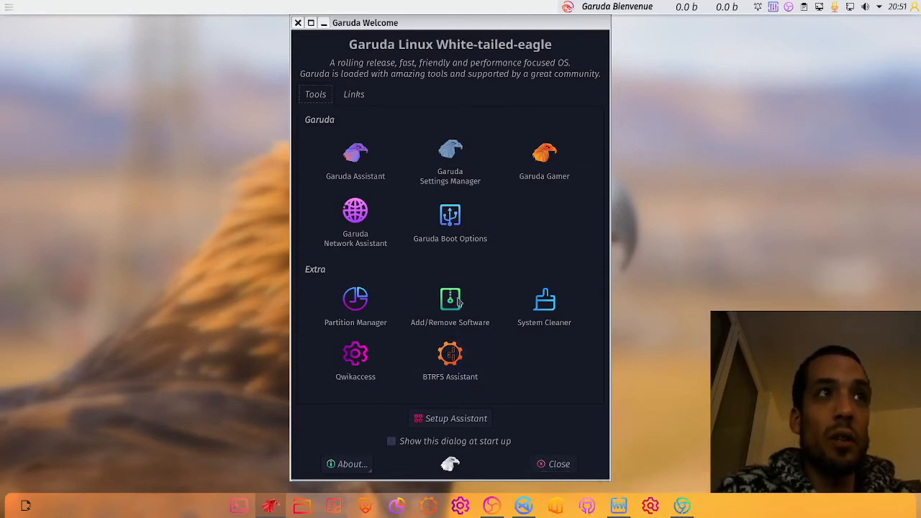
left_click(452, 361)
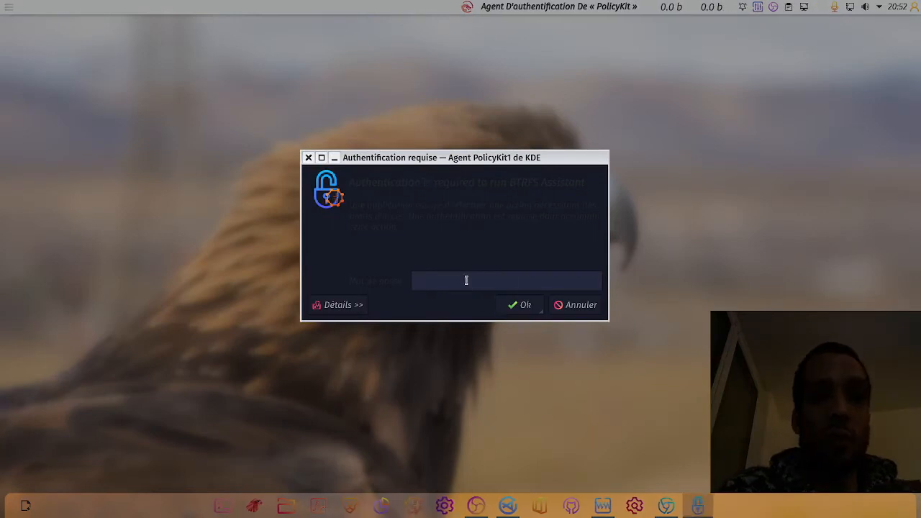
type("•••")
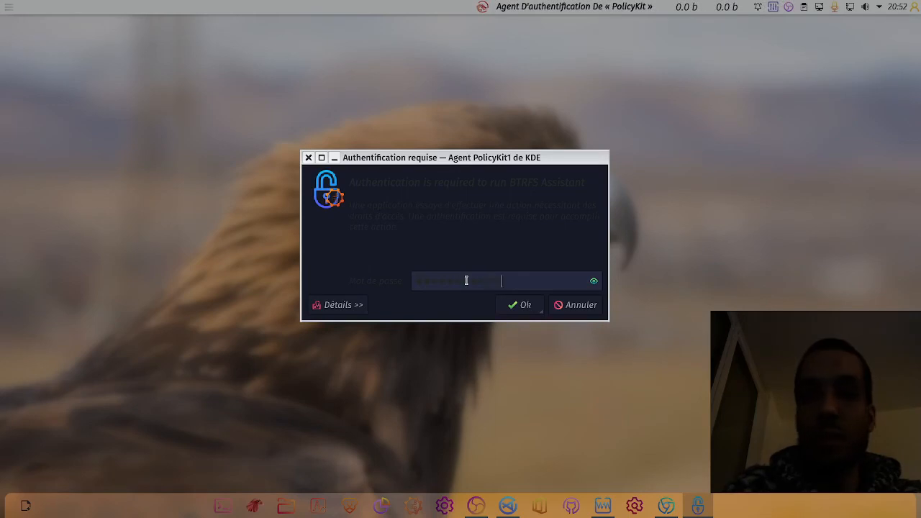
key("Return")
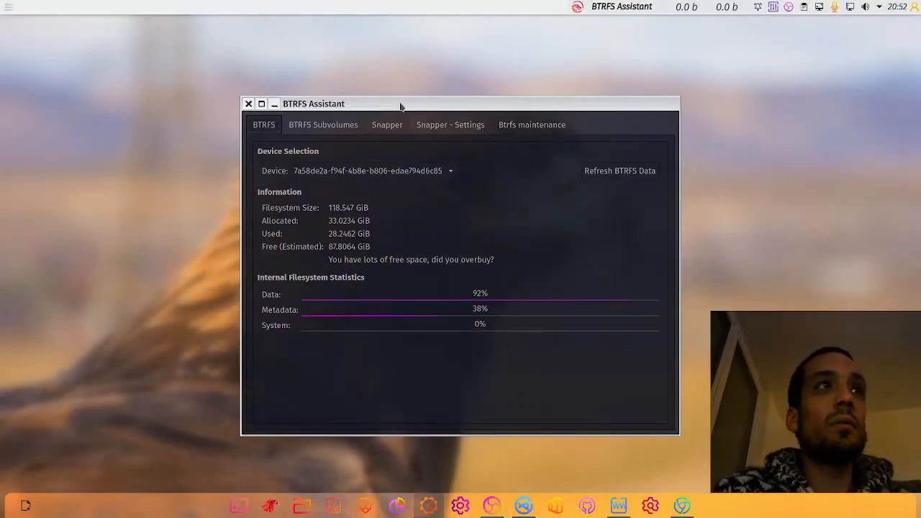
Look through the BTRFS subvolumes and the list of Snapper snapshots for the root config
left_click_drag(395, 113, 444, 129)
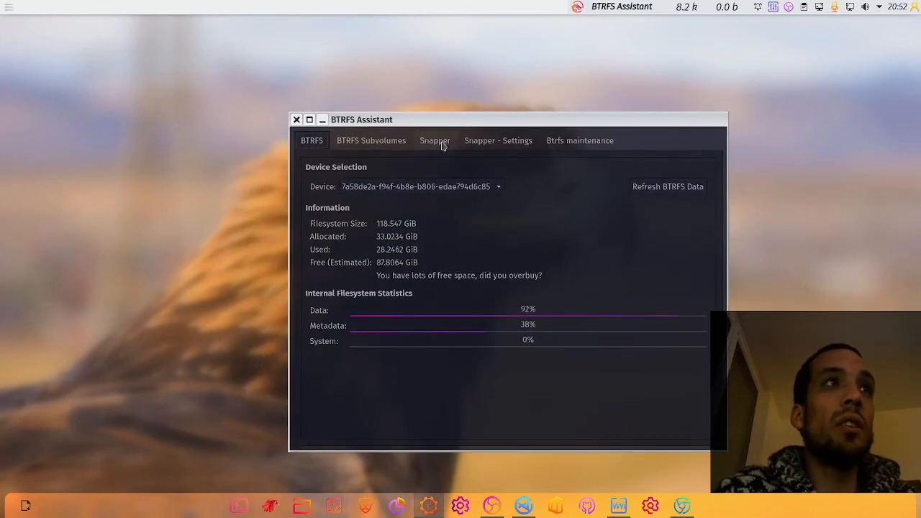
left_click(363, 143)
left_click(423, 147)
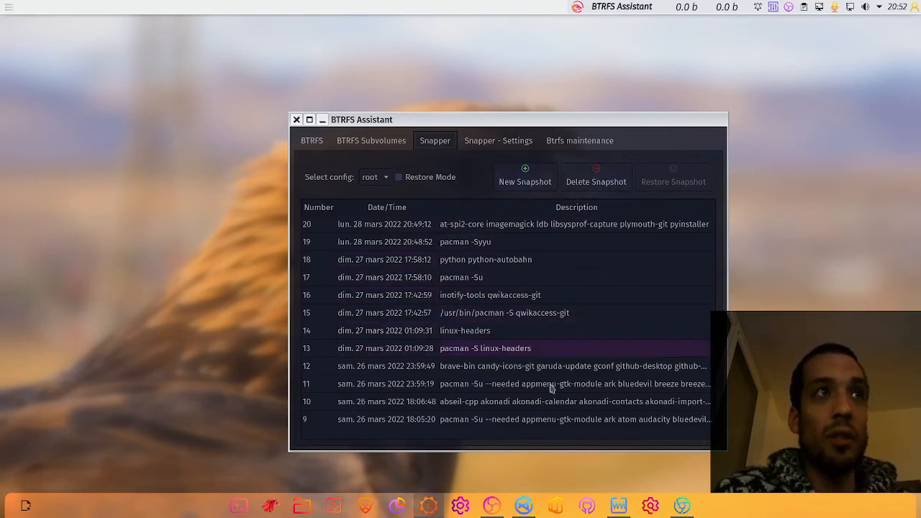
left_click(255, 275)
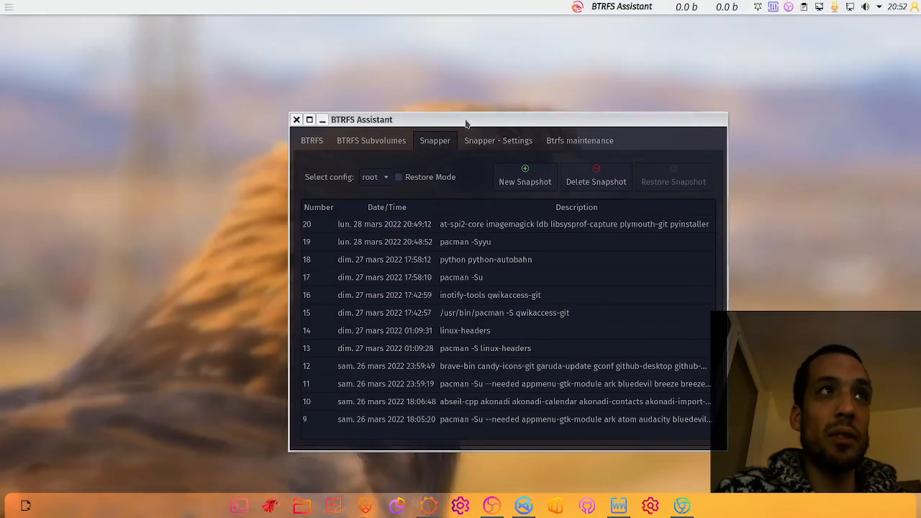
left_click_drag(469, 123, 473, 128)
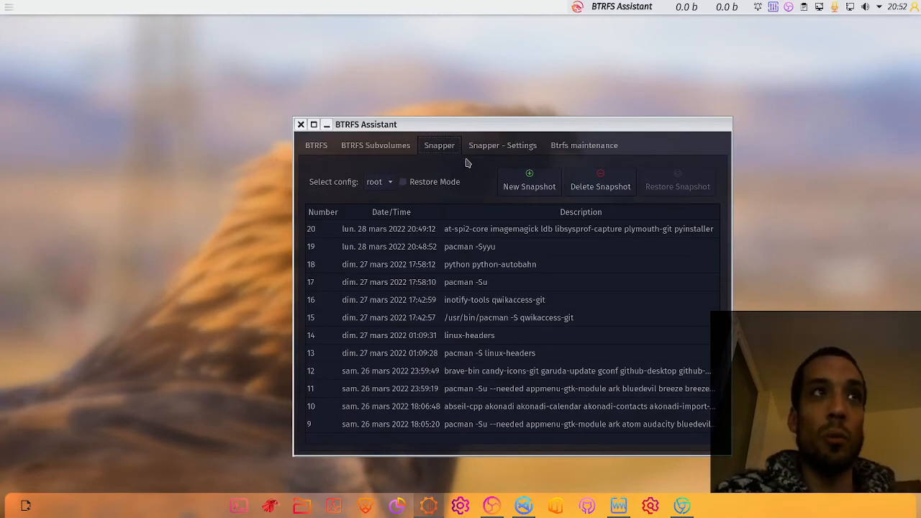
Open the Snapper settings for the root config, try 4 saved hourly snapshots, restore the value to 5, and close BTRFS Assistant
left_click(486, 148)
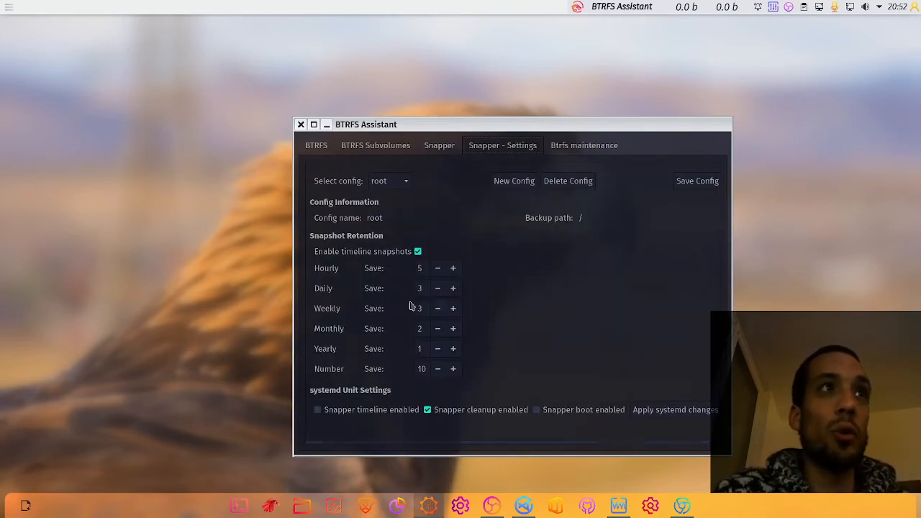
left_click_drag(440, 124, 444, 117)
double_click(424, 263)
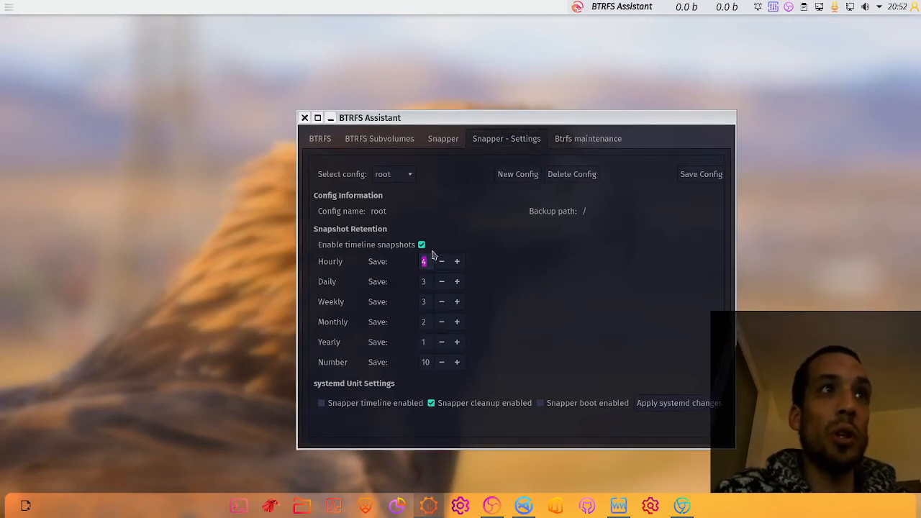
type("4")
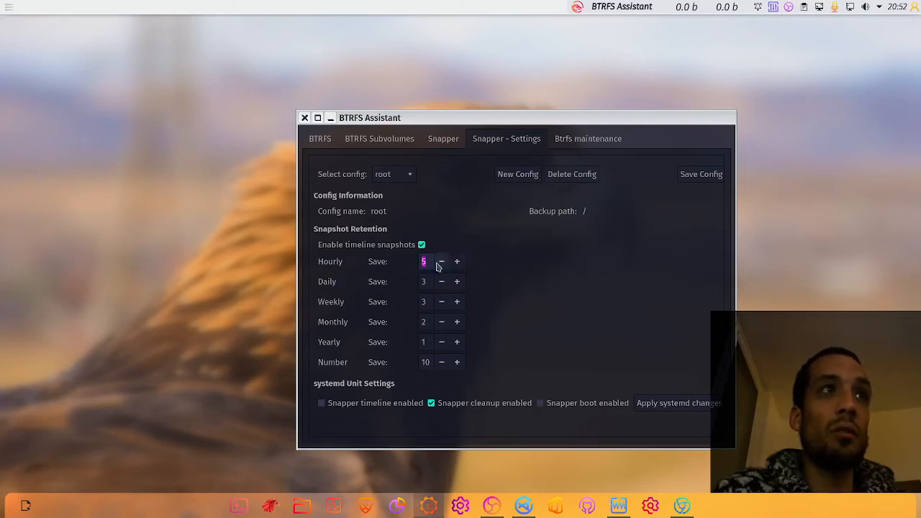
left_click(427, 260)
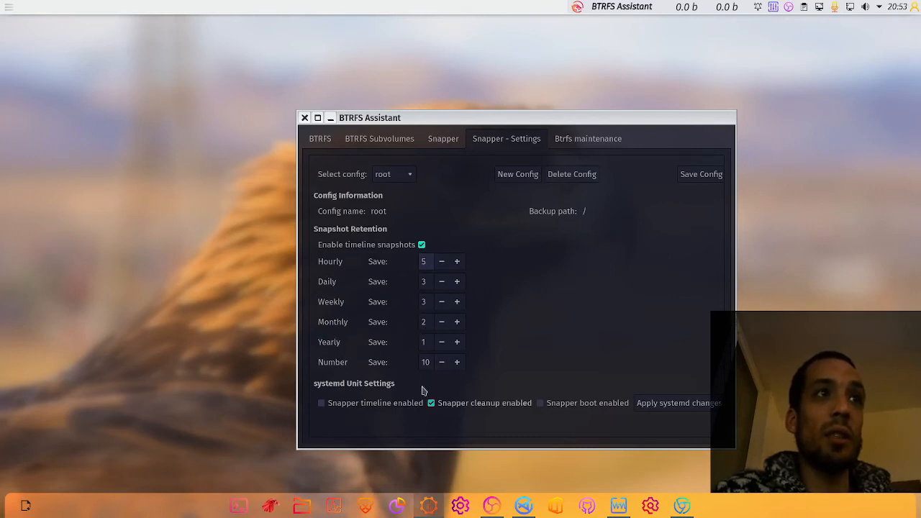
left_click(306, 120)
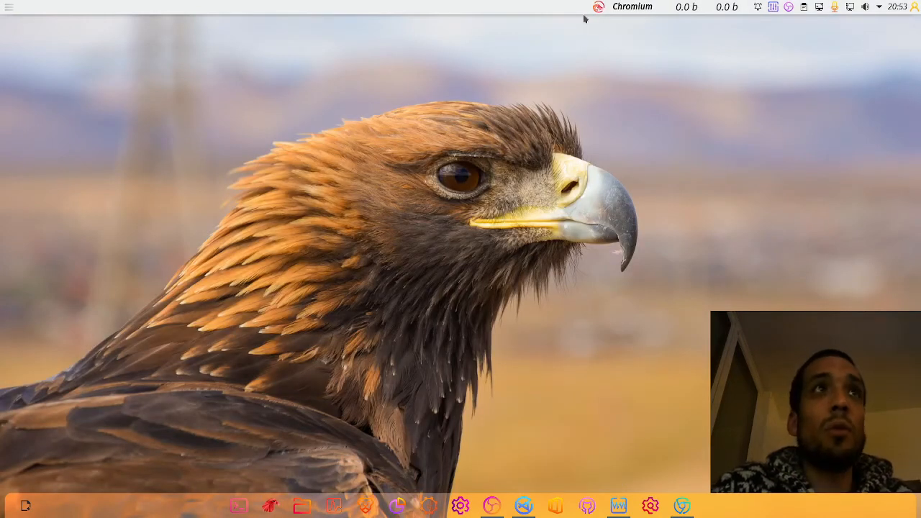
Search the application launcher for "couleur" and open the Couleur de nuit page in the system settings
left_click(598, 7)
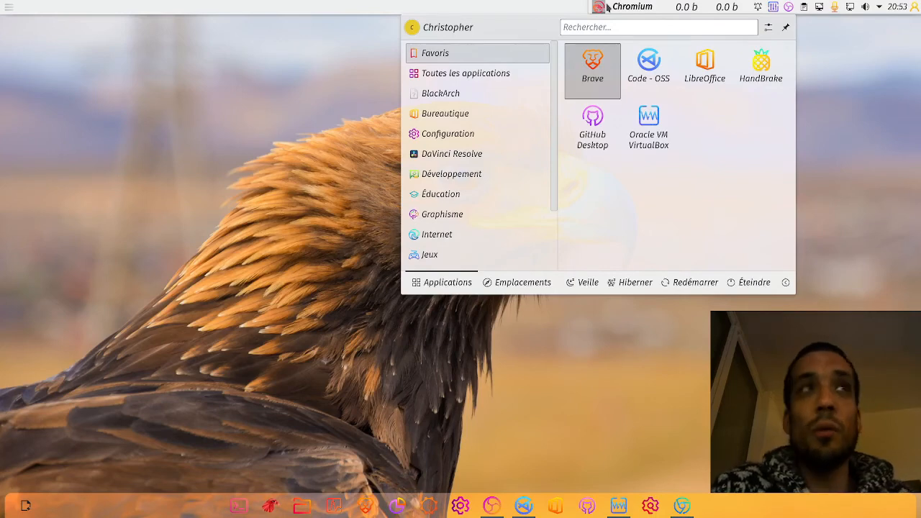
type("couleur")
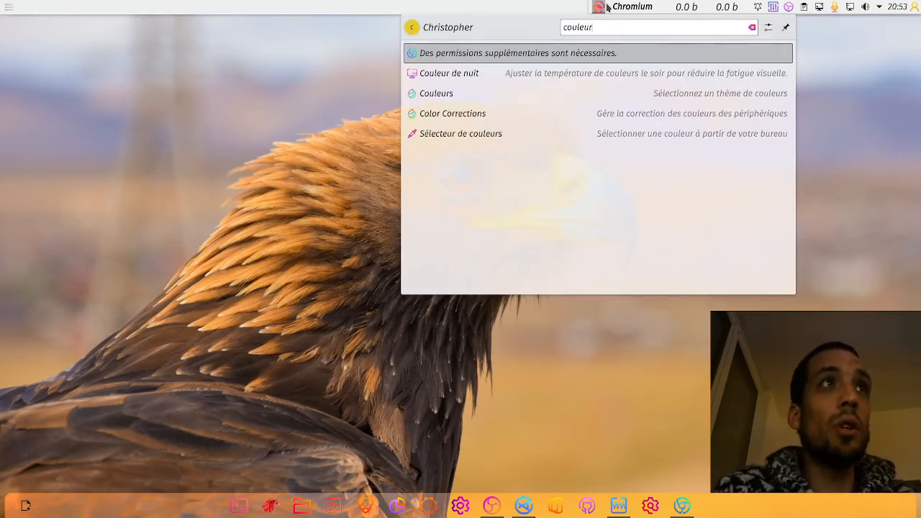
key("Down")
key("Return")
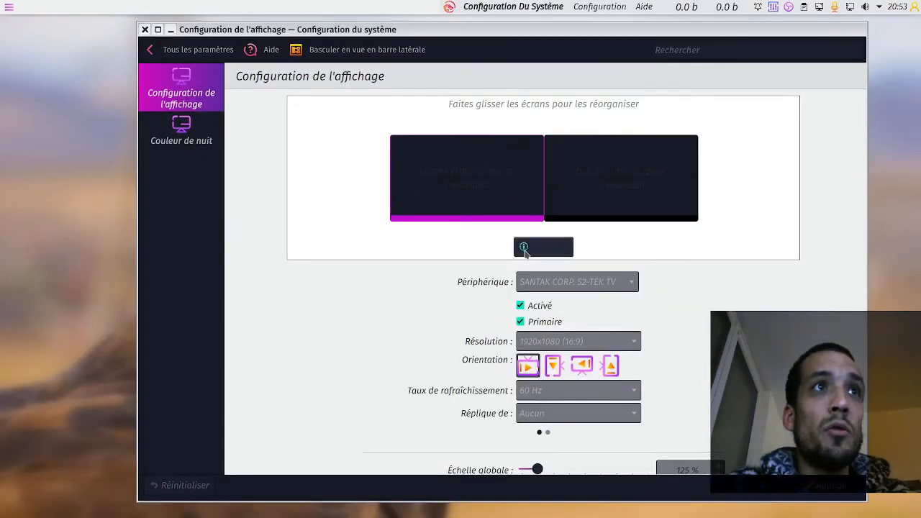
left_click(185, 135)
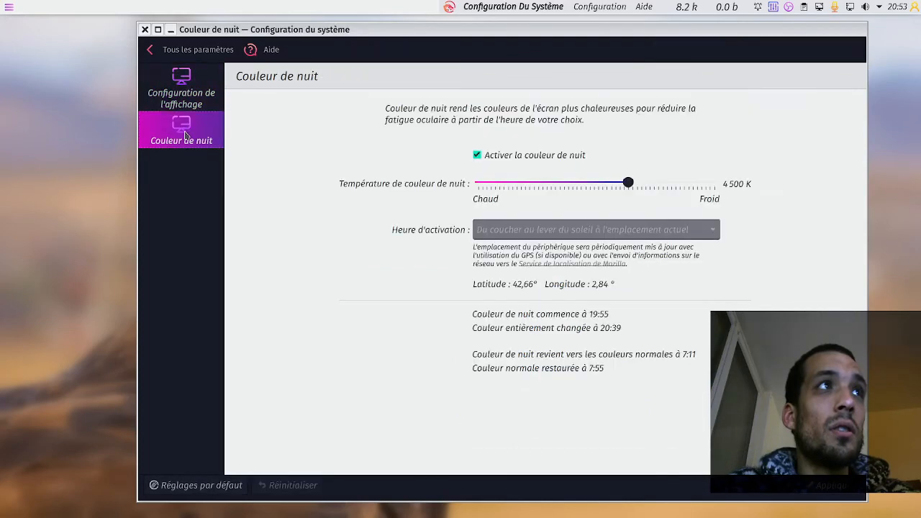
Turn off the Couleur de nuit activation option and turn it back on
mouse_move(630, 184)
left_mouse_down()
mouse_move(578, 185)
mouse_move(629, 189)
left_mouse_up()
left_click(477, 156)
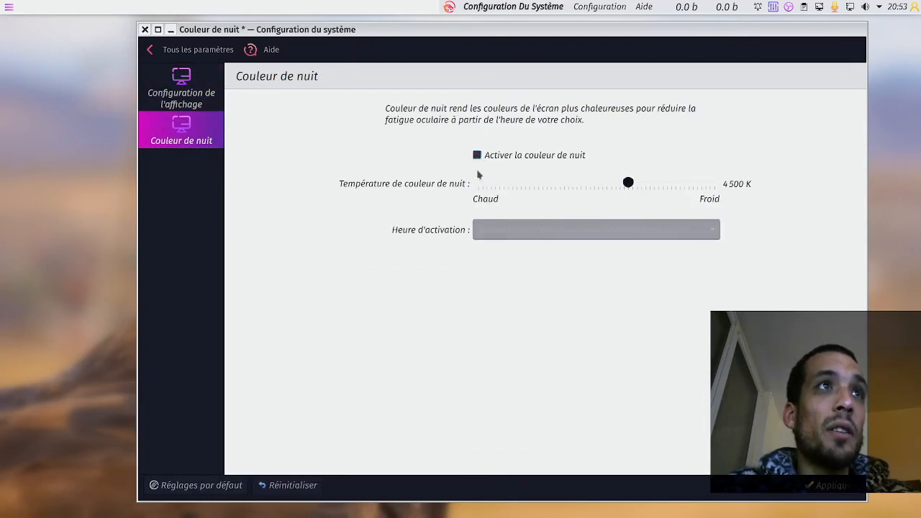
left_click(477, 156)
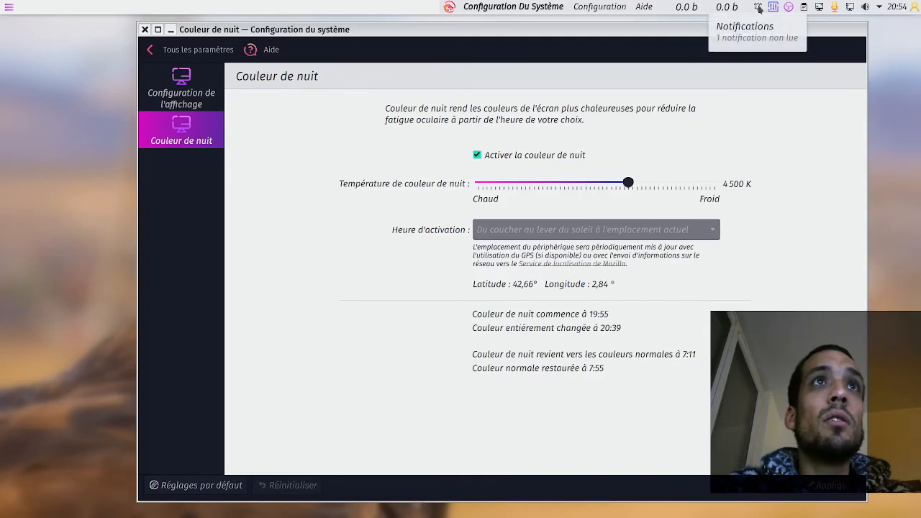
Check the hidden system tray entries and the Couleur de nuit settings, and close the system settings window
left_click(879, 9)
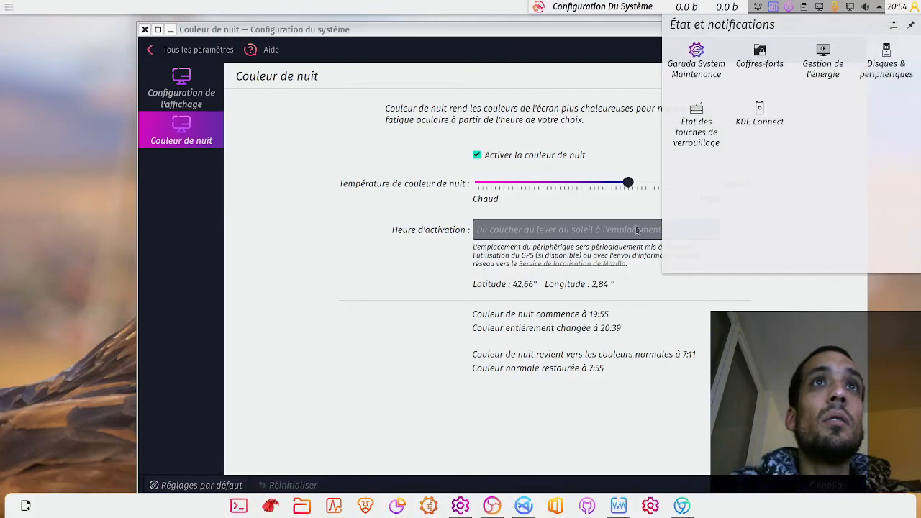
left_click(419, 314)
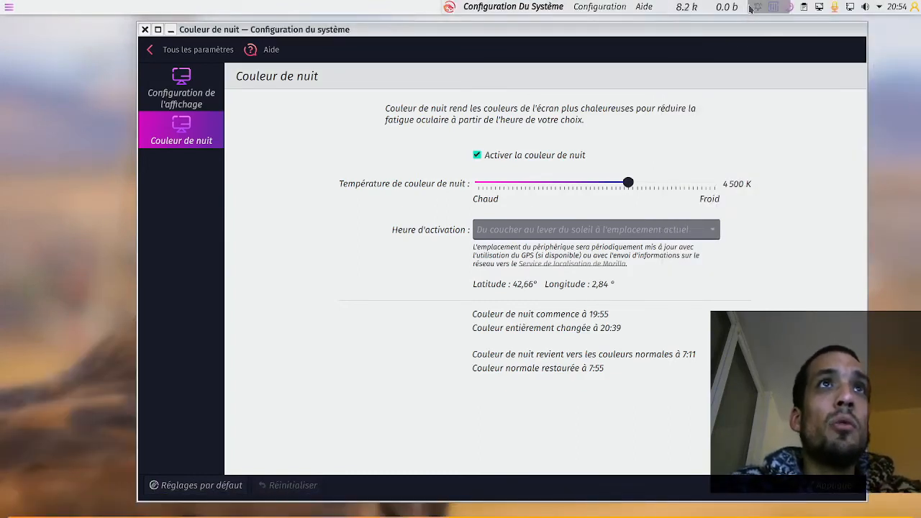
left_click_drag(652, 31, 604, 47)
mouse_move(580, 200)
left_mouse_down()
mouse_move(539, 199)
mouse_move(589, 199)
mouse_move(580, 198)
left_mouse_up()
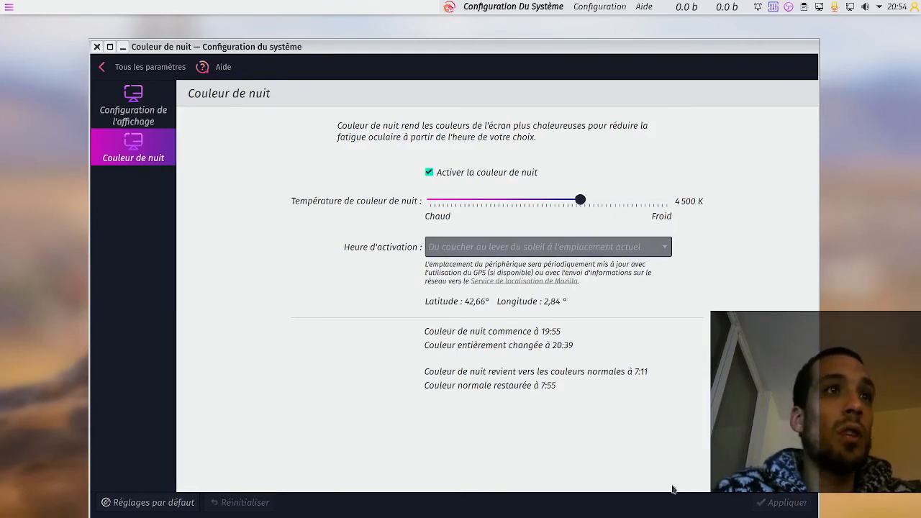
left_click_drag(473, 41, 473, 42)
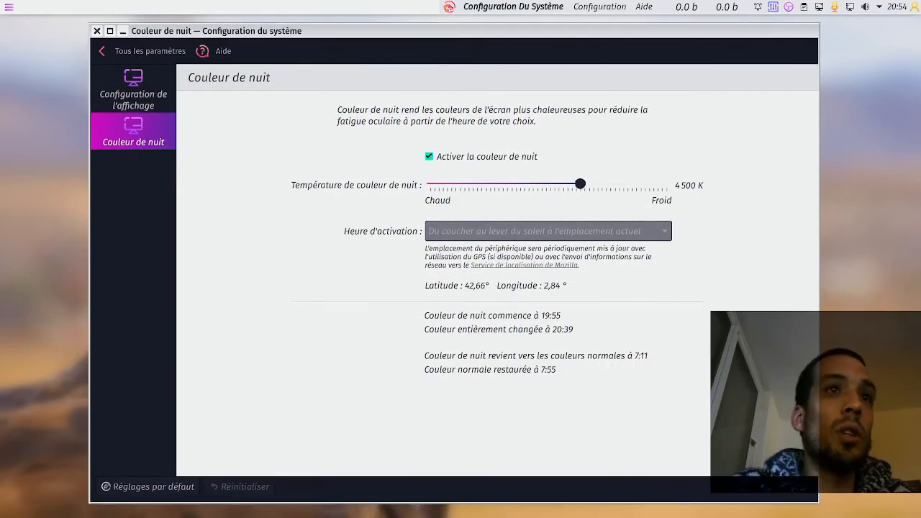
left_click(98, 32)
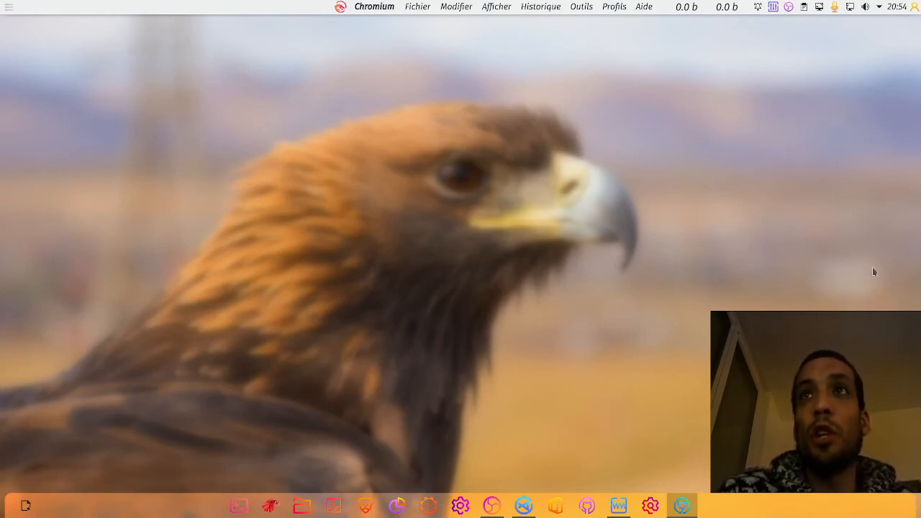
Open Garuda Welcome and launch Garuda Boot Options from it
left_click(242, 500)
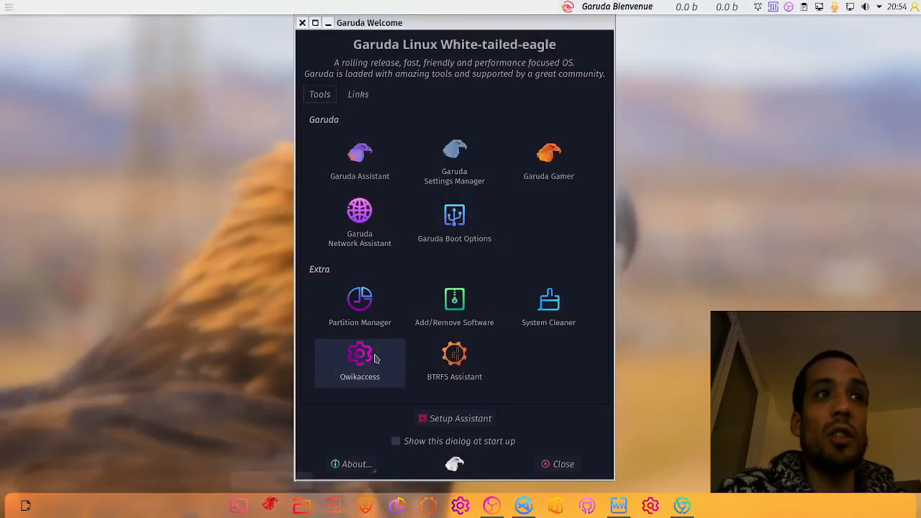
left_click_drag(462, 30, 519, 31)
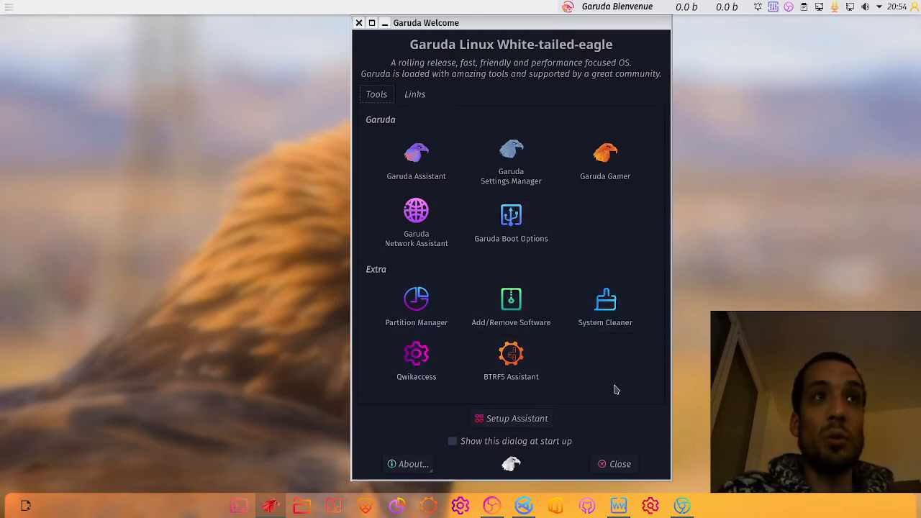
left_click(509, 223)
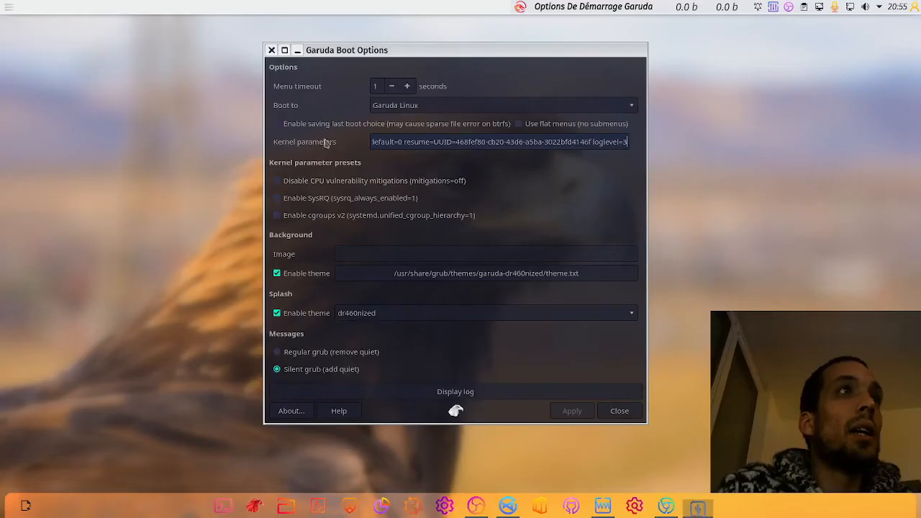
left_click_drag(419, 50, 427, 67)
Set the boot menu timeout to 1 second, apply the boot configuration and close Garuda Boot Options
left_click(415, 102)
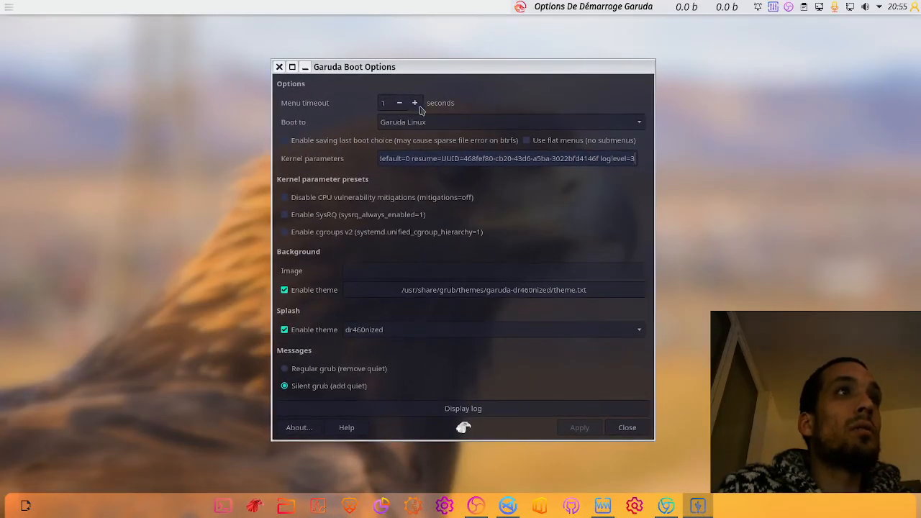
left_click(400, 104)
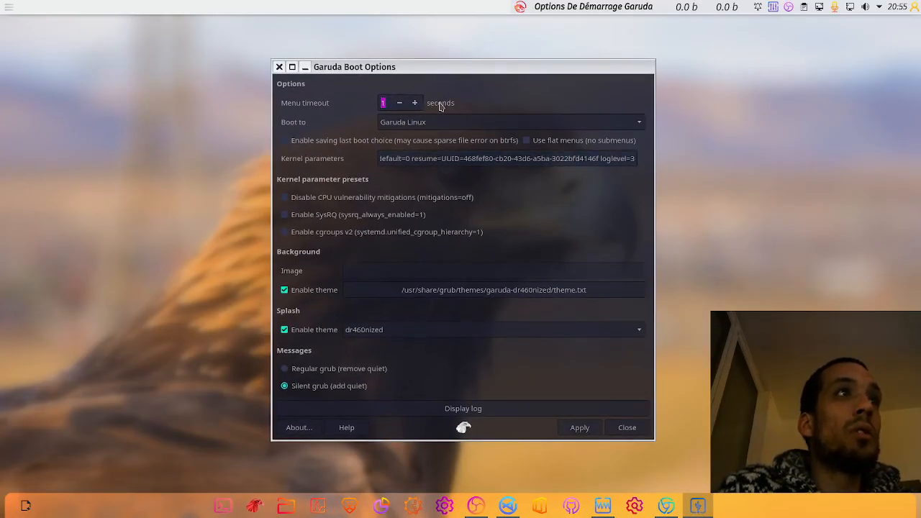
left_click(389, 103)
left_click(397, 106)
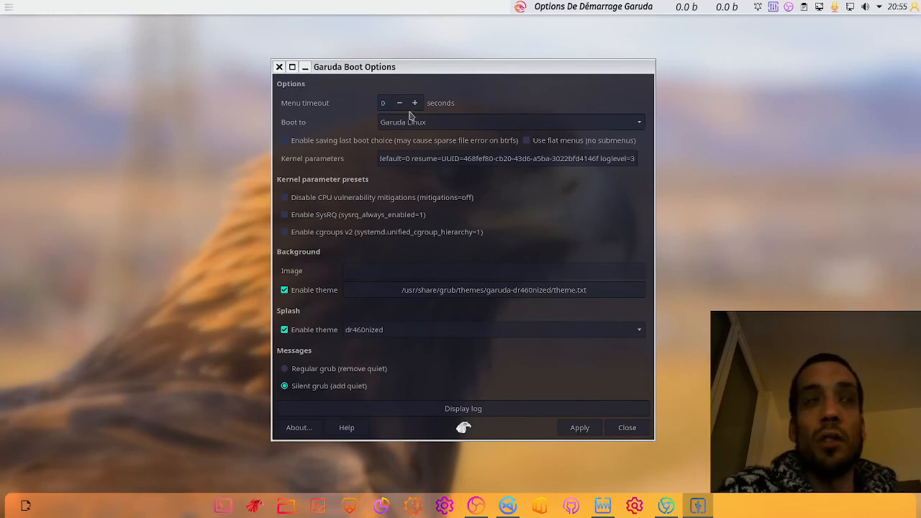
left_click(416, 104)
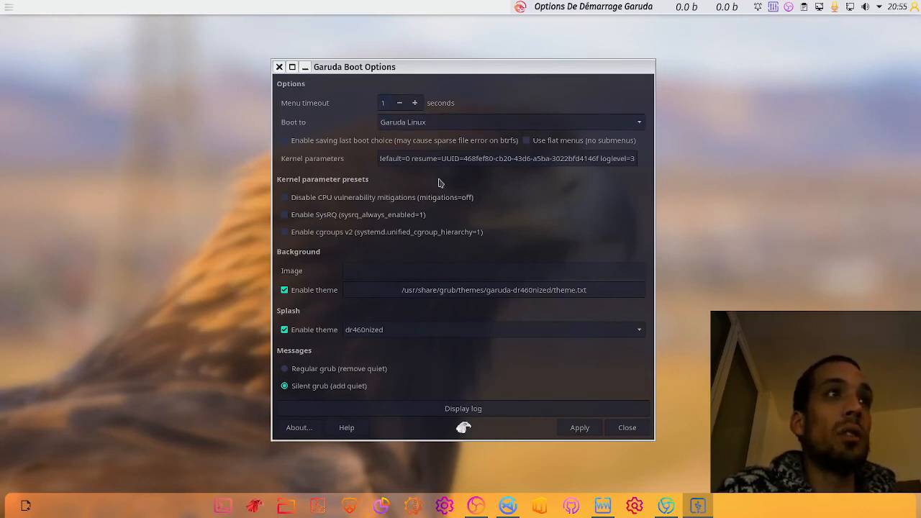
left_click(417, 105)
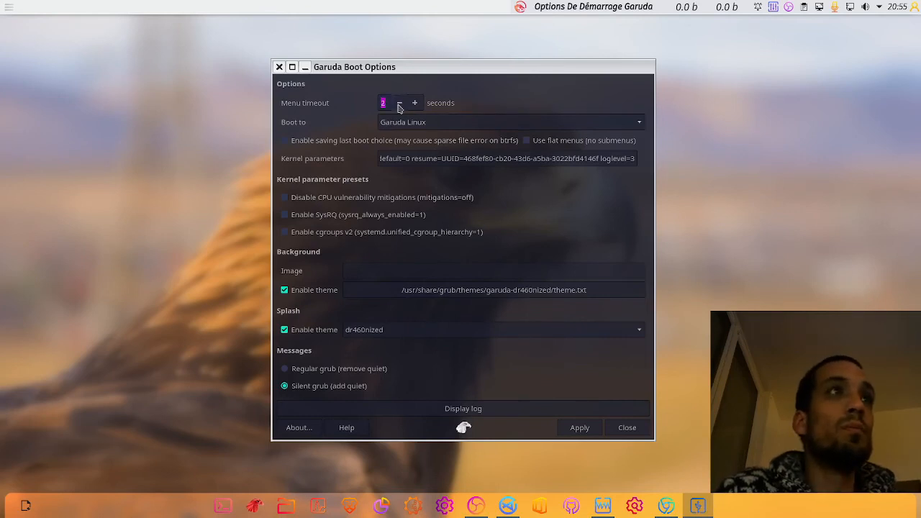
left_click(399, 104)
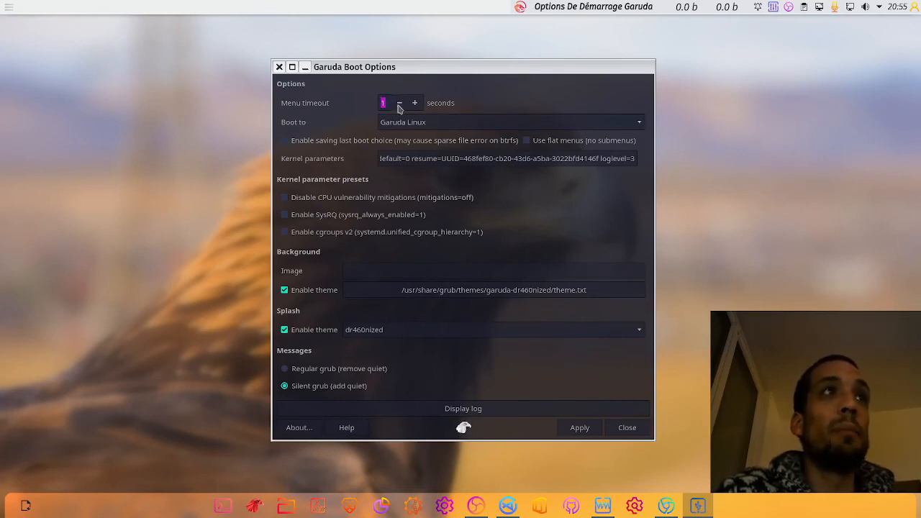
left_click(579, 427)
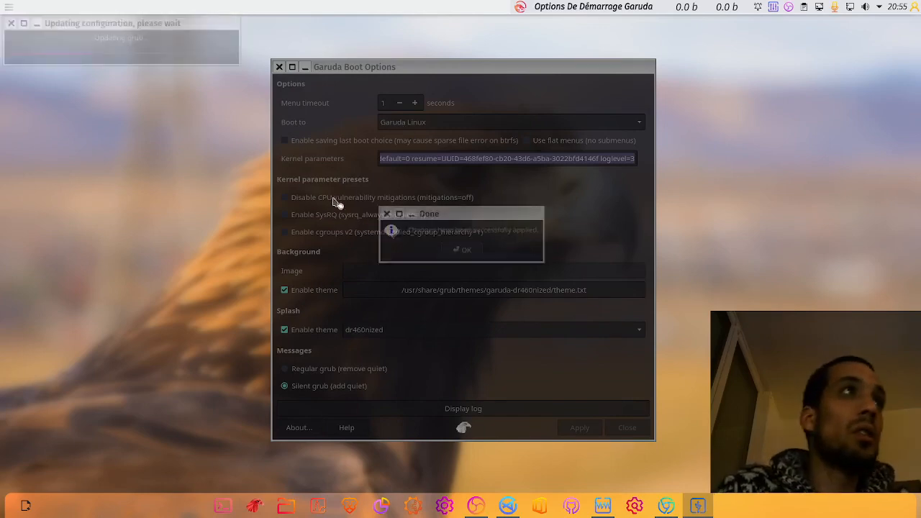
left_click(466, 251)
left_click(279, 66)
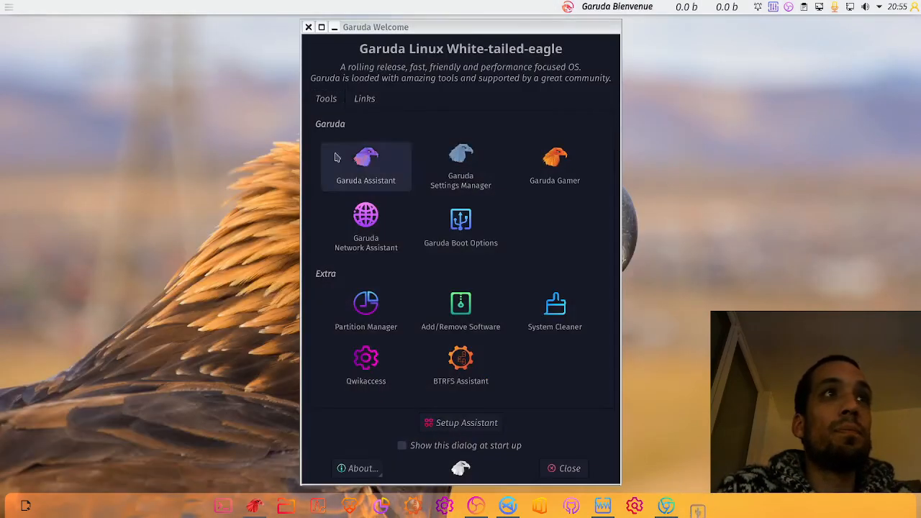
Try launching System Cleaner from Garuda Welcome, authenticate with the account password, and close the terminal at the stacer installation prompt
key("alt+Tab")
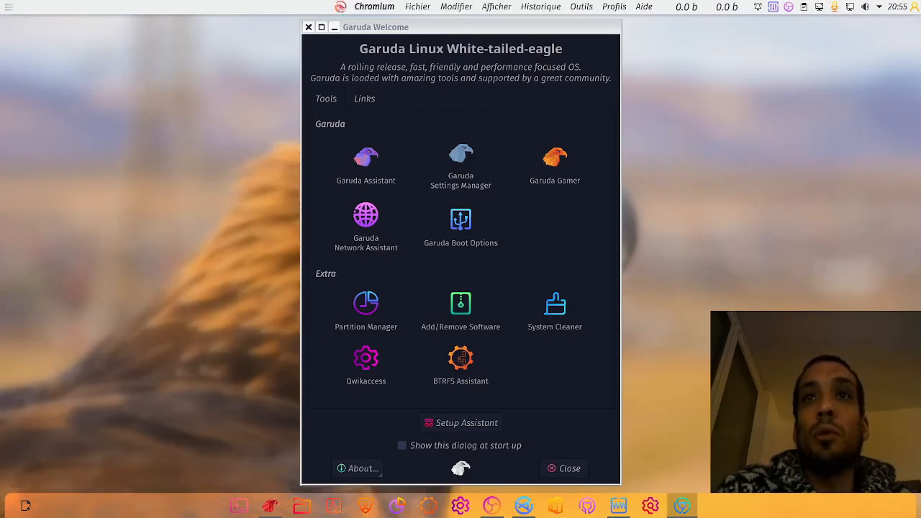
left_click(568, 311)
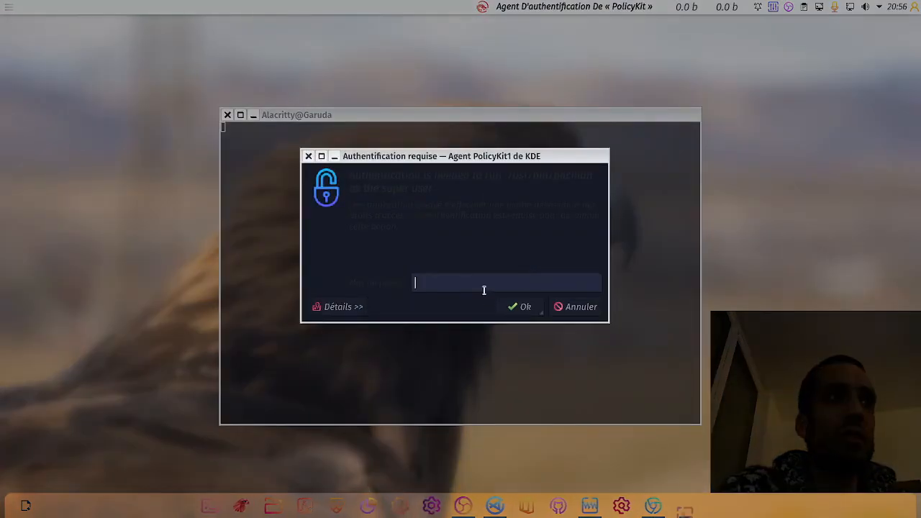
type("••")
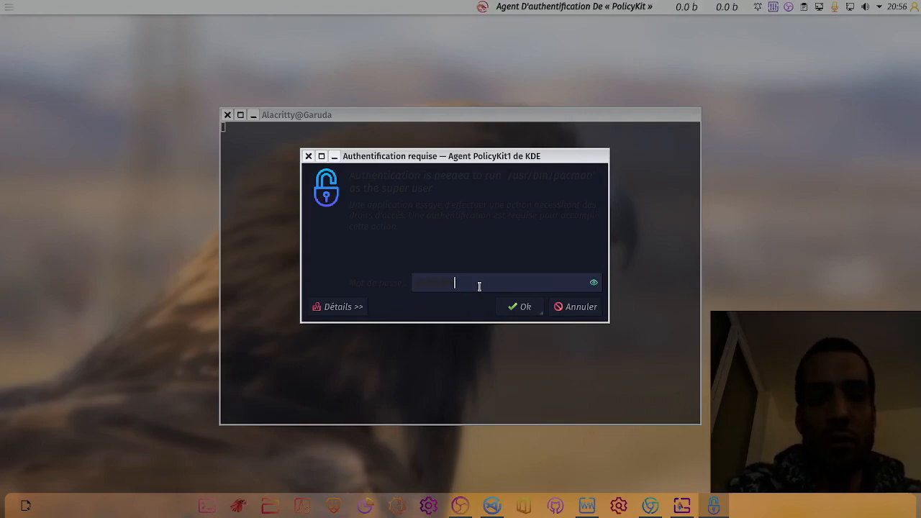
type("•••")
key("Return")
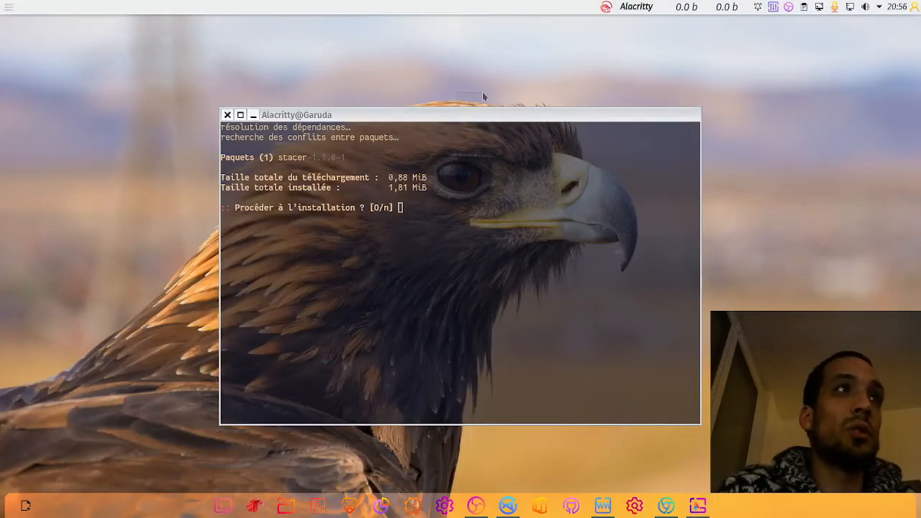
left_click_drag(442, 113, 476, 107)
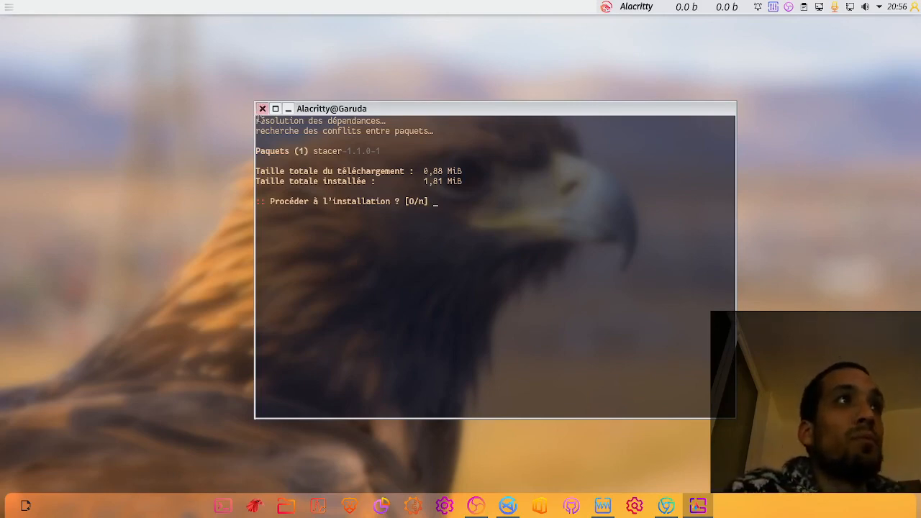
left_click(262, 108)
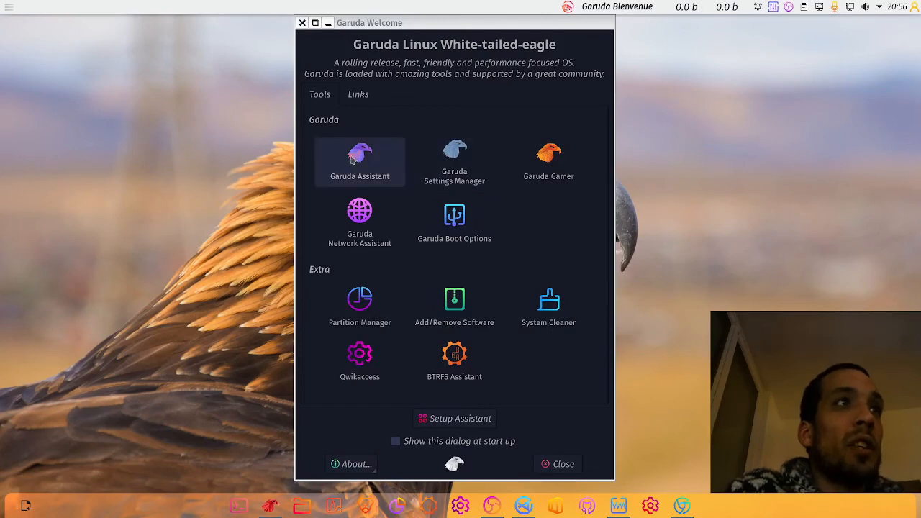
Start clearing the package cache from Garuda Assistant, cancel the authentication request, and close Garuda Assistant and Garuda Welcome
left_click(352, 159)
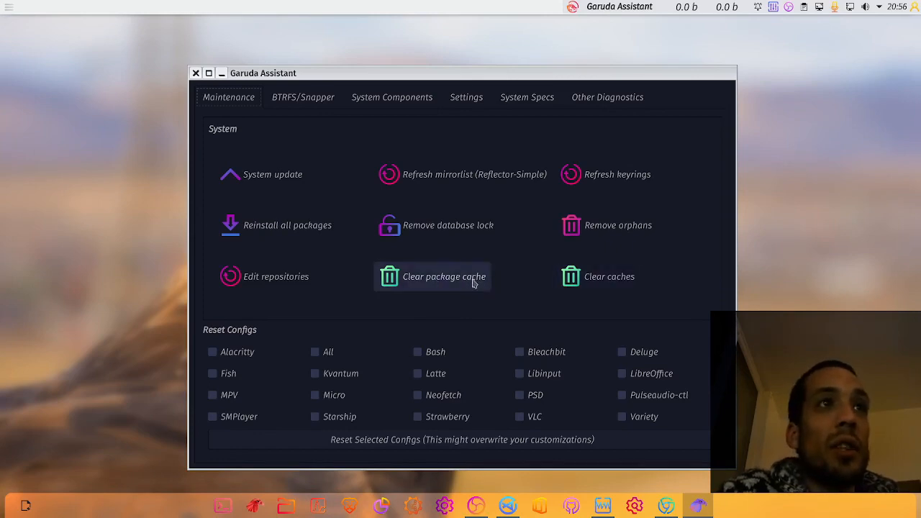
left_click(429, 286)
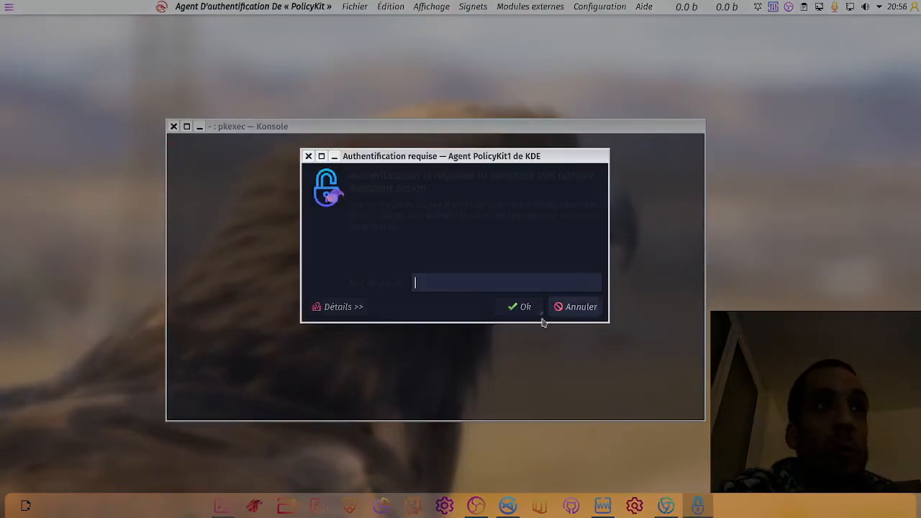
left_click(579, 308)
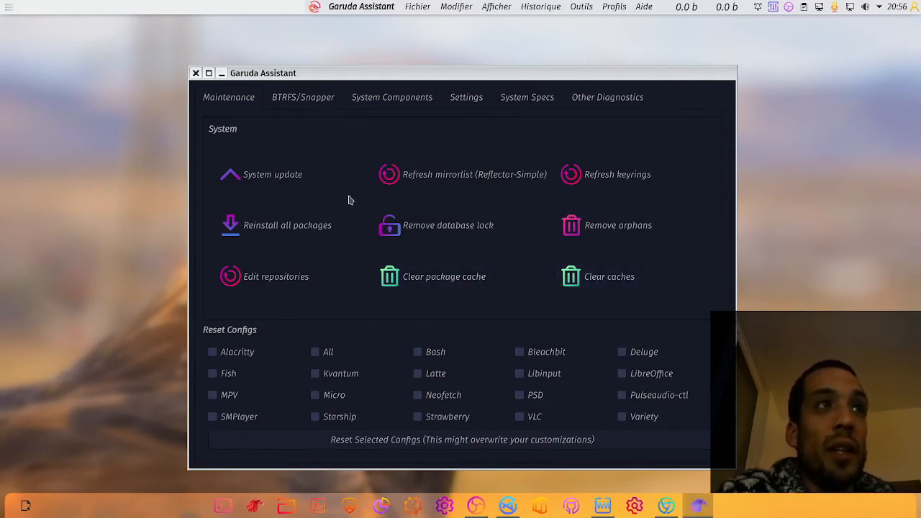
left_click(196, 73)
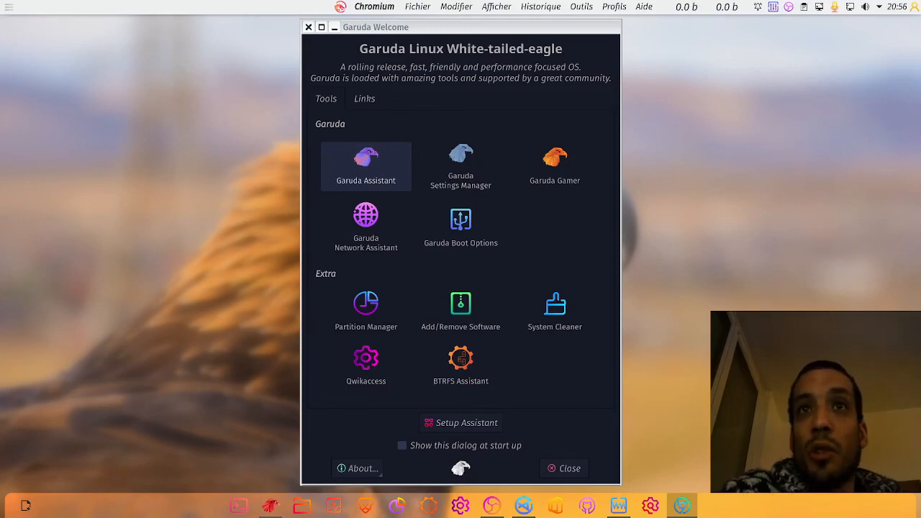
left_click(308, 26)
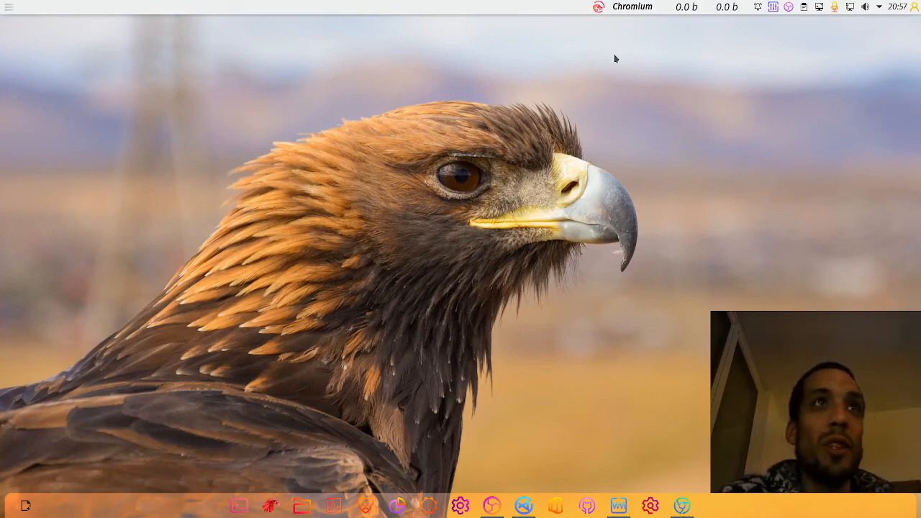
Examine the Latte panel's behaviour and appearance settings, including alignment, visibility, delays, actions and sizes, and close its edit mode
right_click(531, 5)
key("Escape")
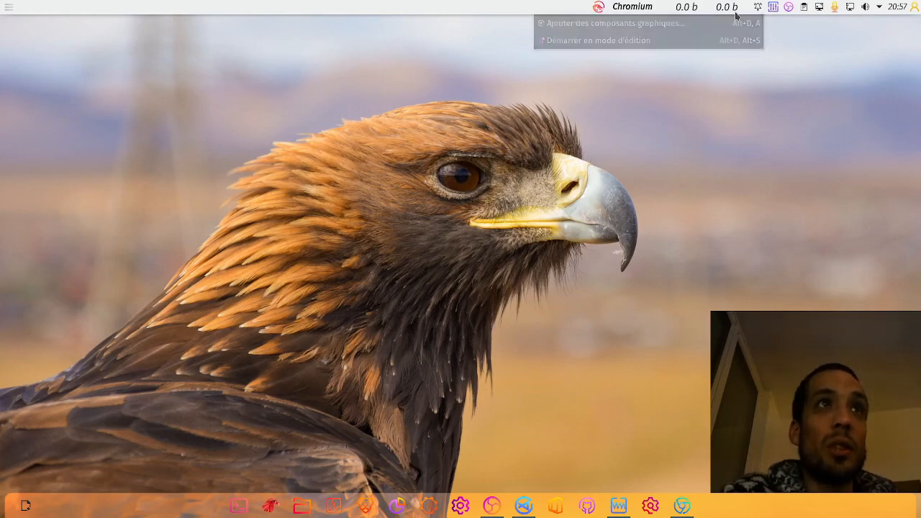
right_click(734, 9)
left_click(693, 132)
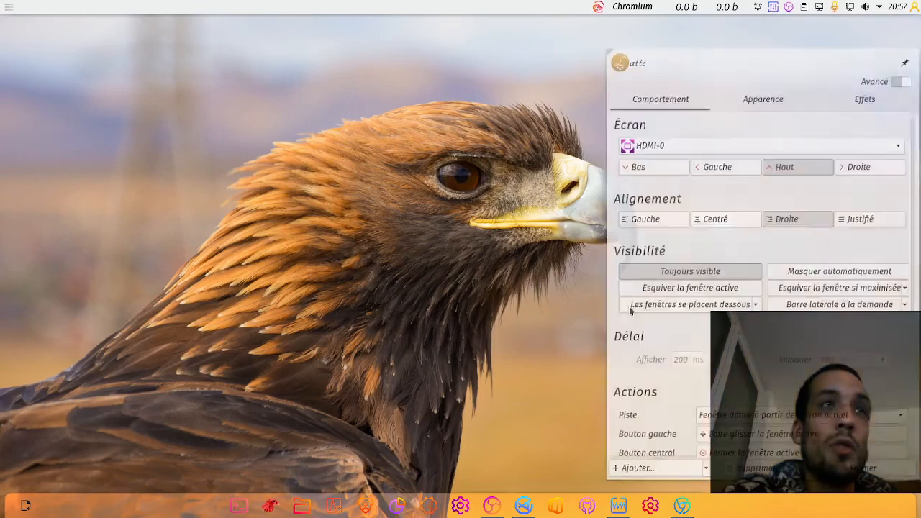
scroll(766, 330, "down", 3)
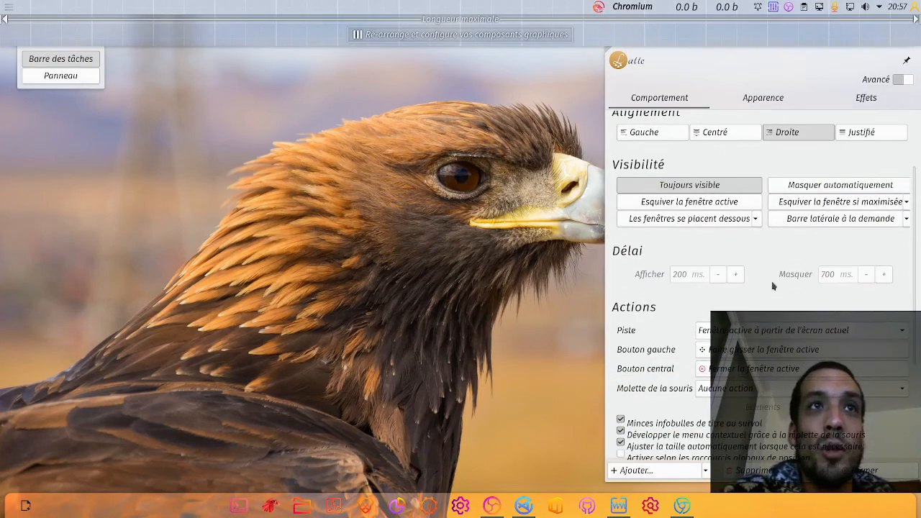
scroll(773, 287, "up", 3)
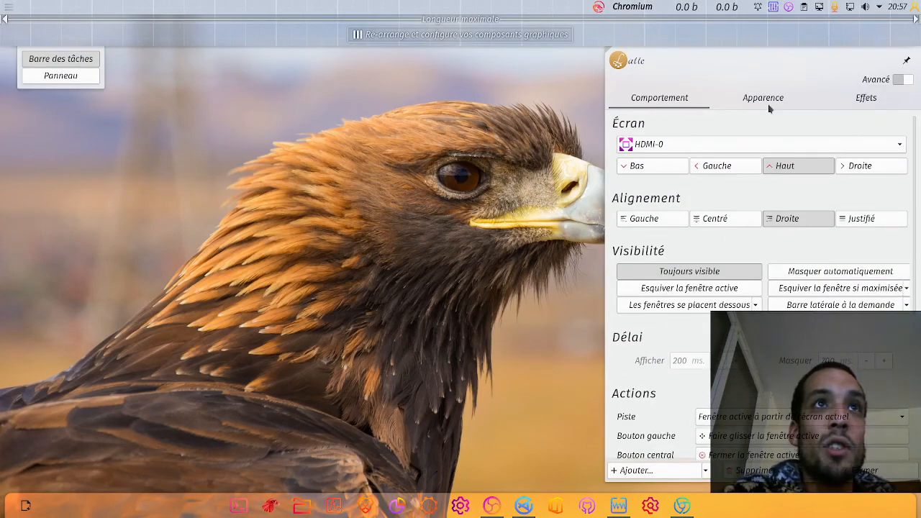
scroll(751, 106, "down", 1)
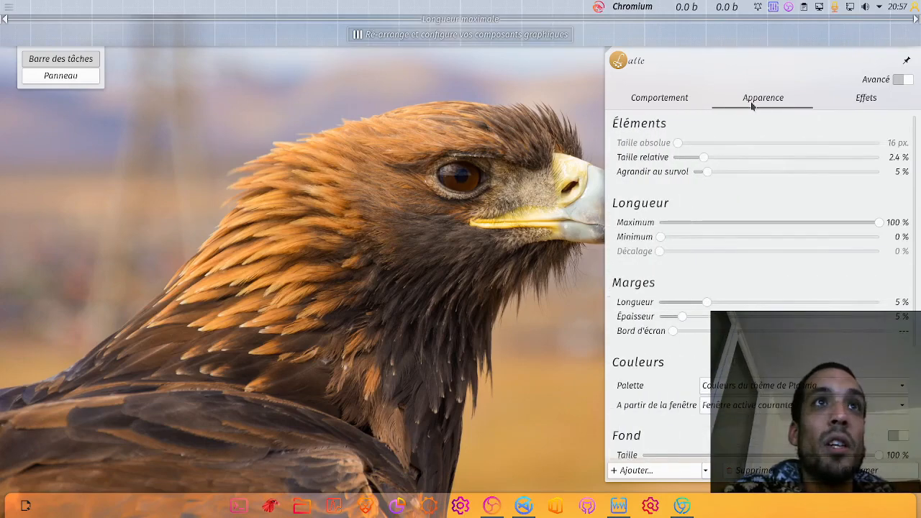
scroll(752, 105, "up", 1)
scroll(757, 260, "down", 2)
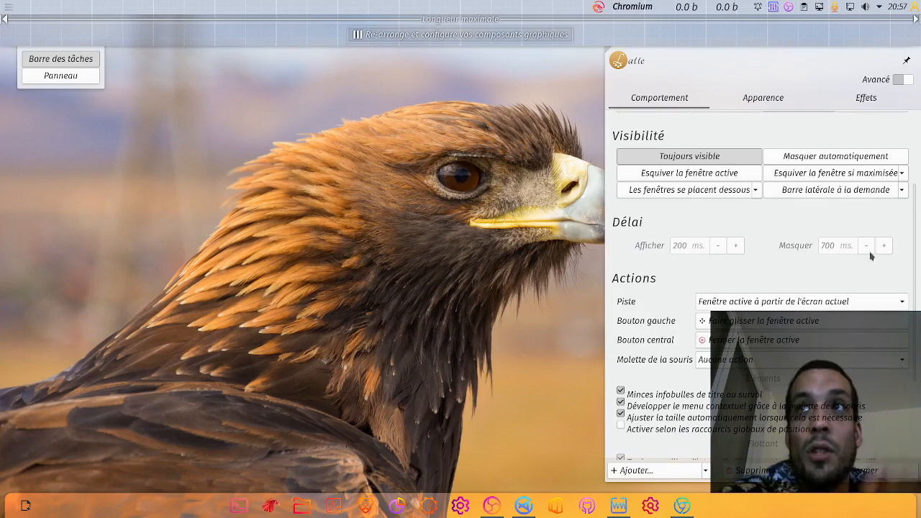
scroll(767, 272, "down", 1)
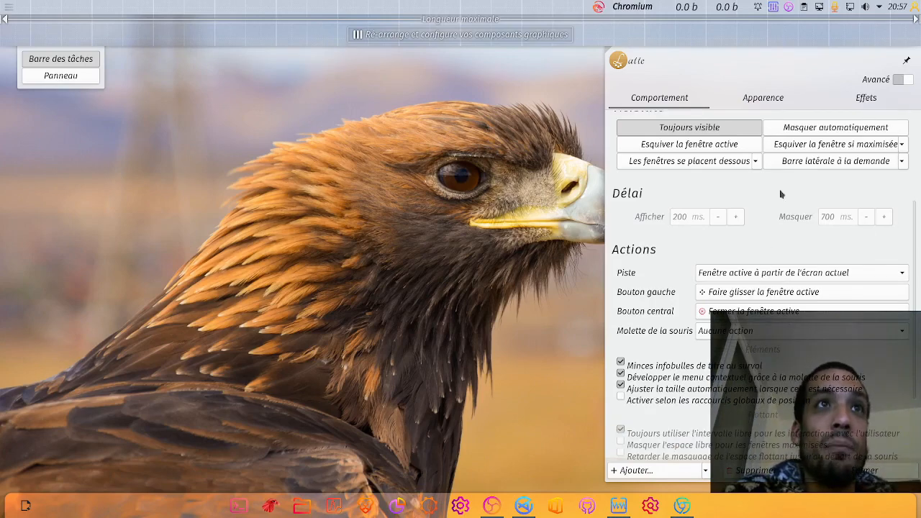
left_click(761, 109)
left_click(693, 109)
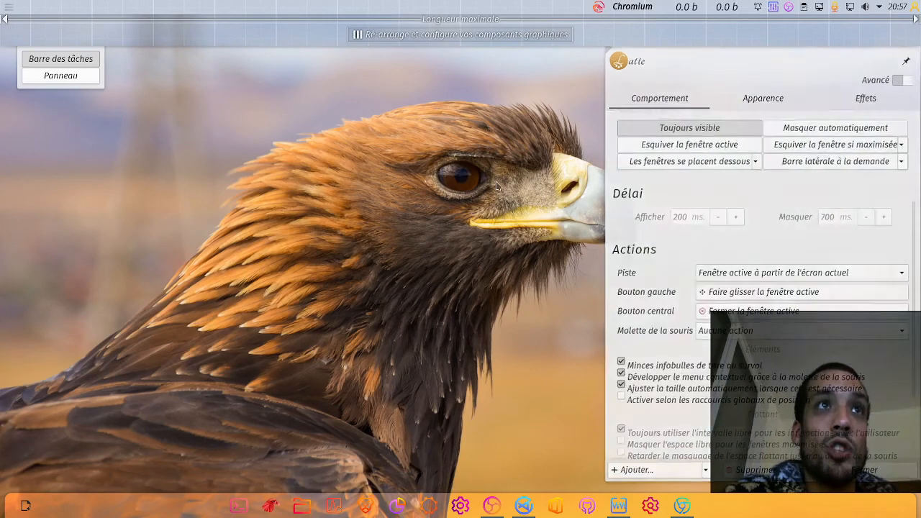
left_click(496, 186)
Search the application launcher for "th" and open the Thème global settings
left_click(600, 8)
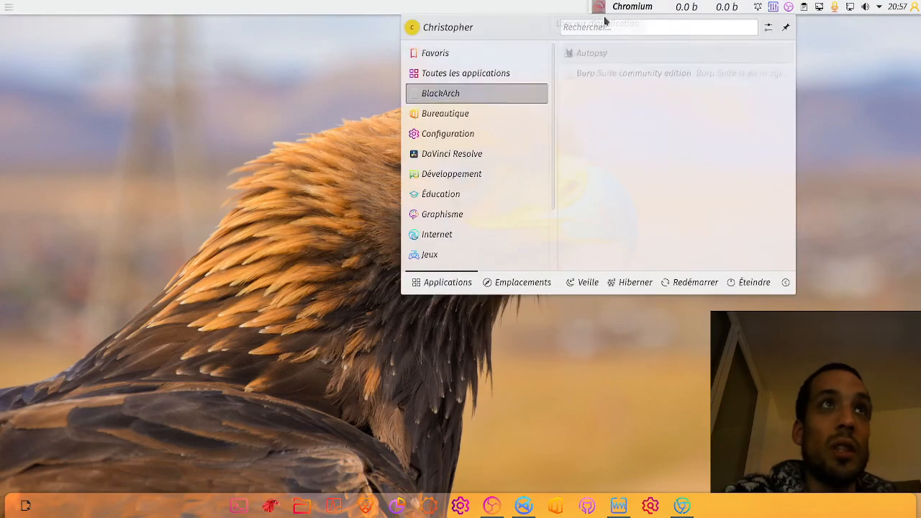
type("th")
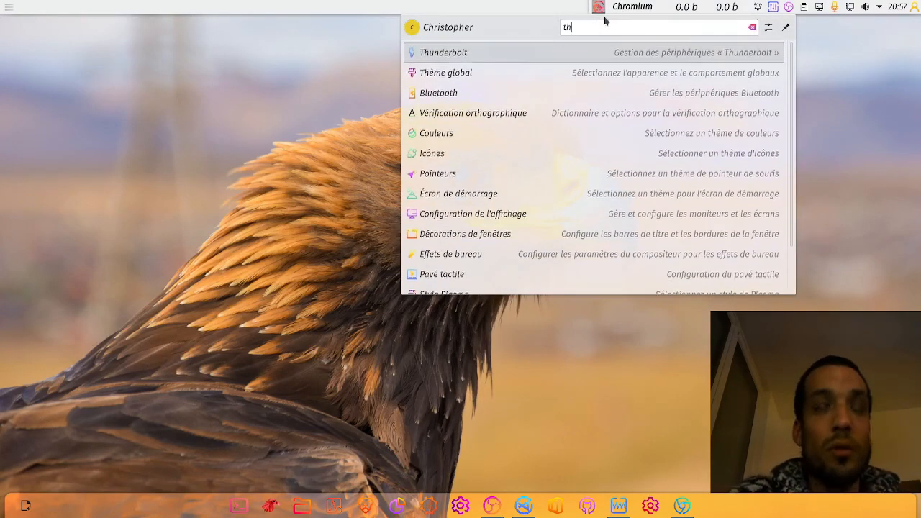
key("Down")
key("Return")
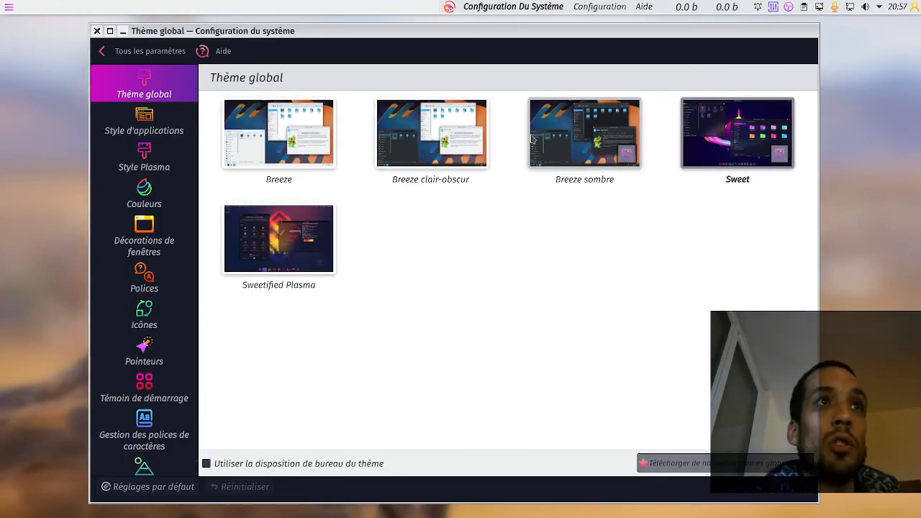
Apply the Sweetified Plasma global theme and shift the settings window slightly
left_click(577, 140)
left_click(733, 159)
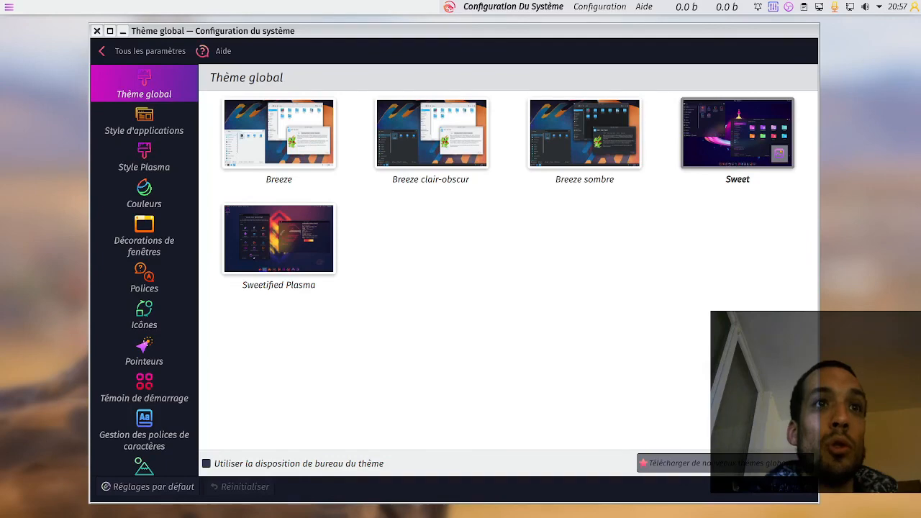
left_click(291, 284)
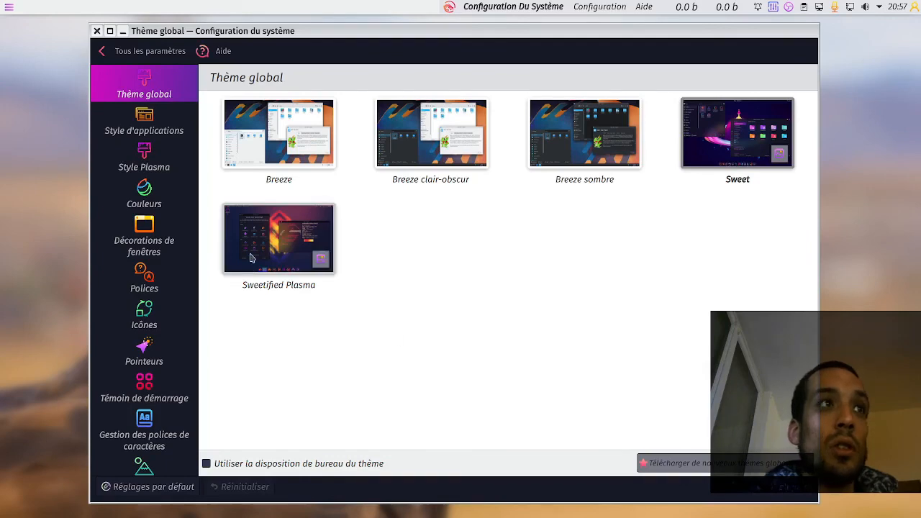
left_click(765, 495)
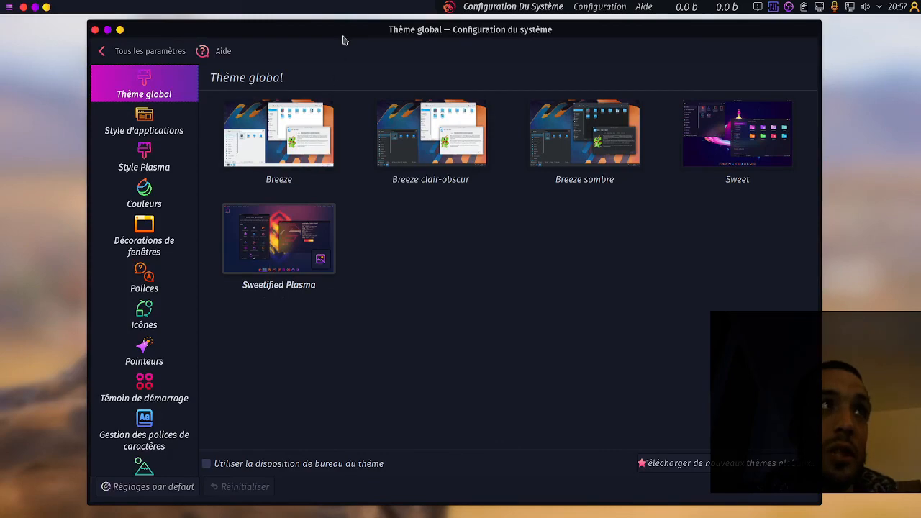
left_click_drag(344, 41, 376, 42)
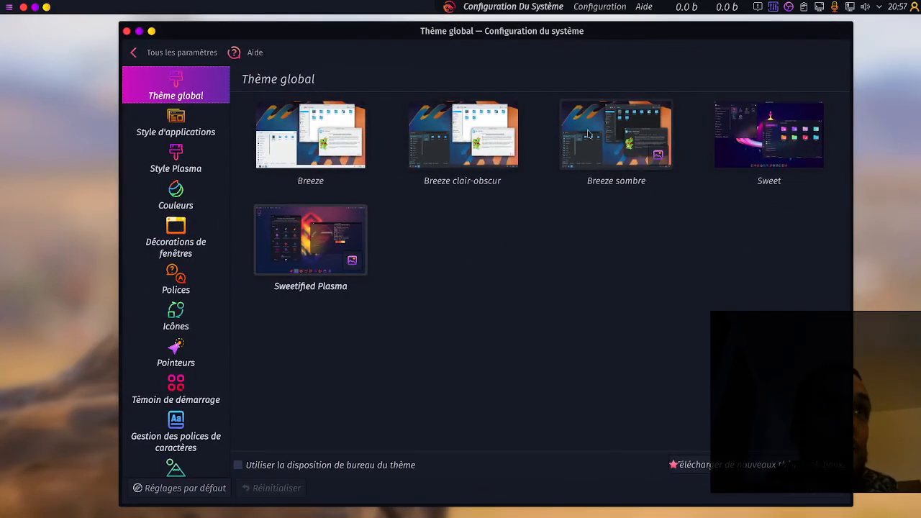
Try the Sweet global theme, switch to Breeze clair-obscur, and apply the pending settings when moving to Couleurs
left_click(775, 143)
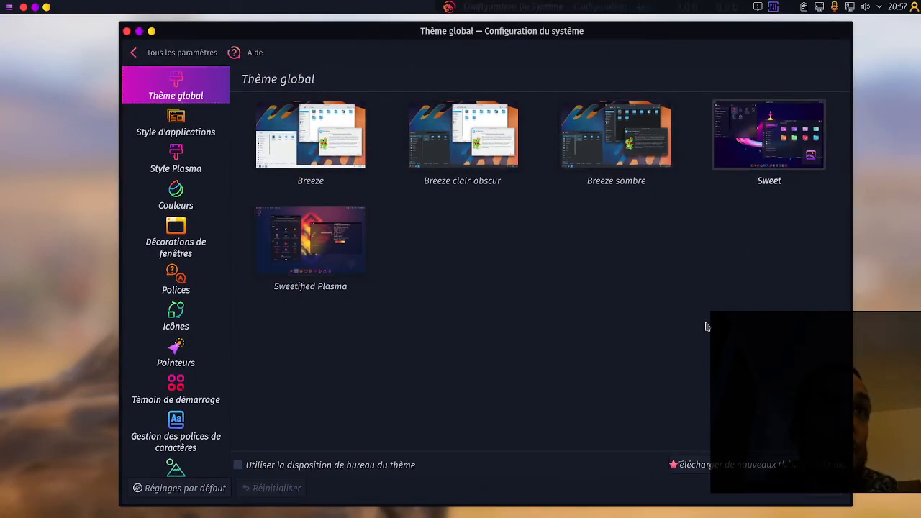
left_click(451, 152)
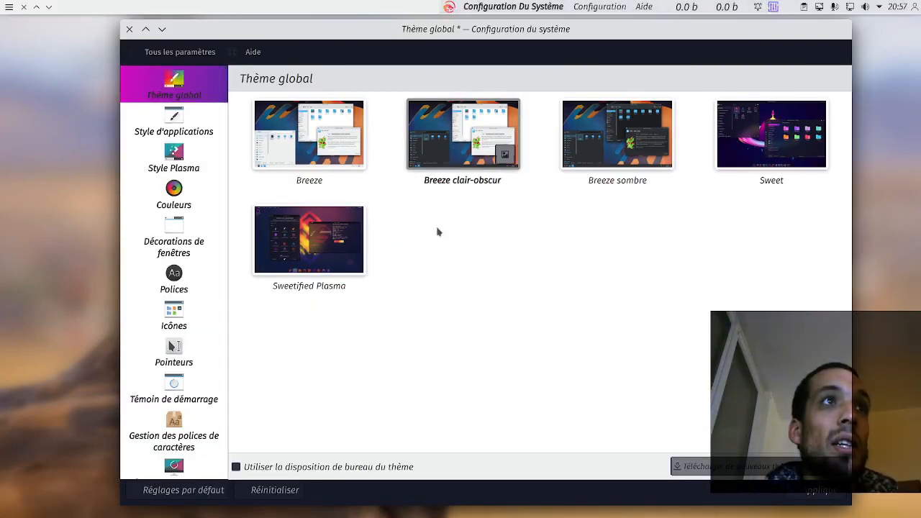
left_click(174, 191)
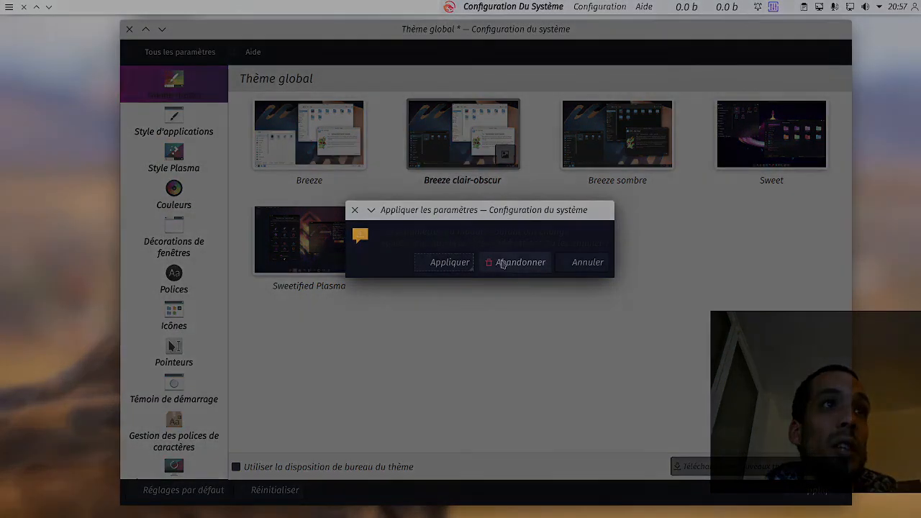
left_click(447, 262)
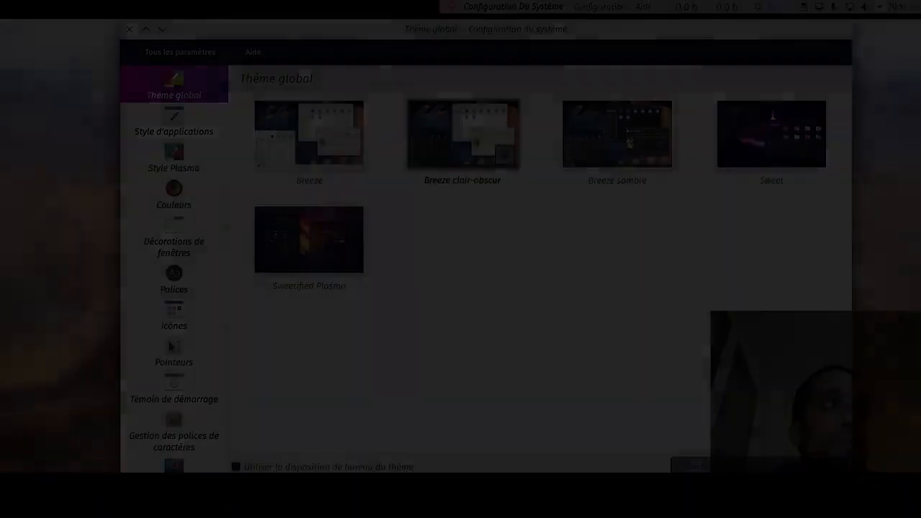